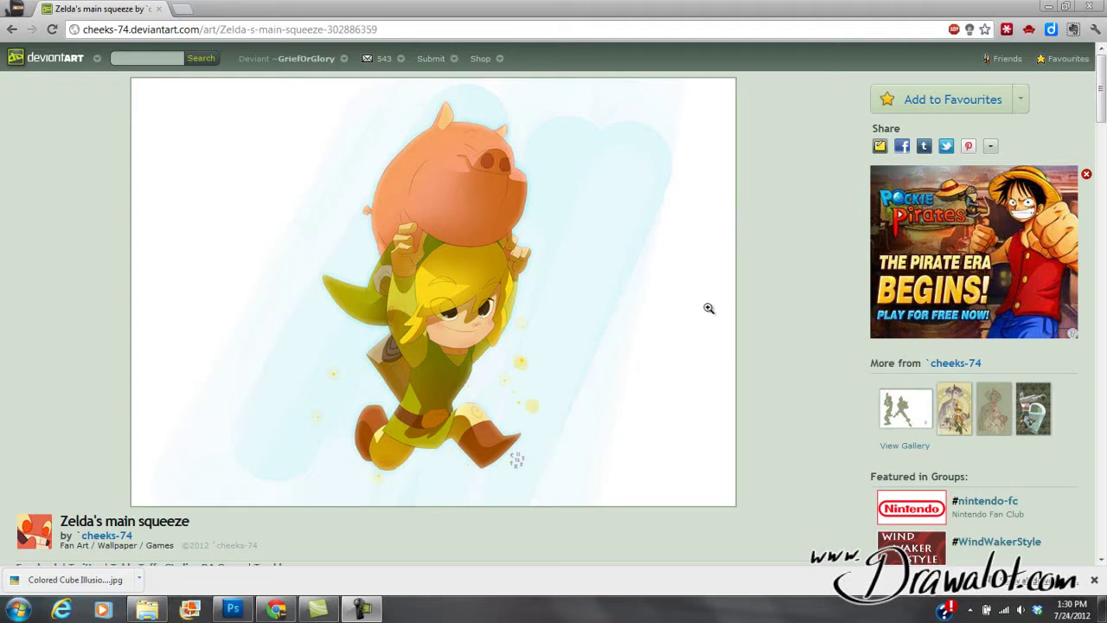
Create a new clipboard-sized document in Photoshop and paste the browser screenshot into it
left_click(234, 611)
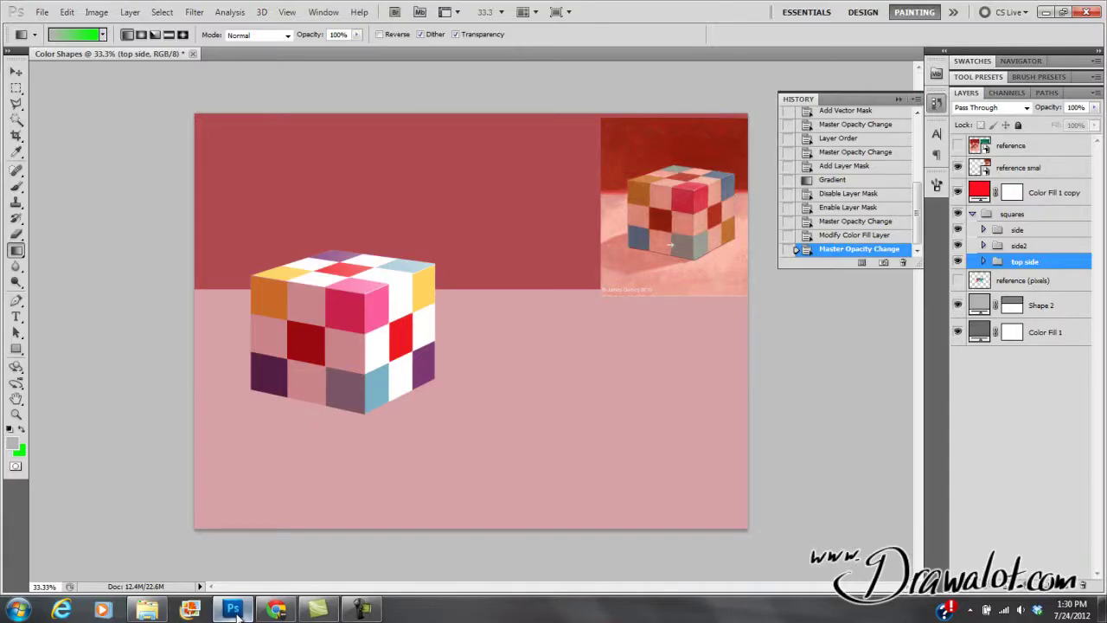
key("ctrl+n")
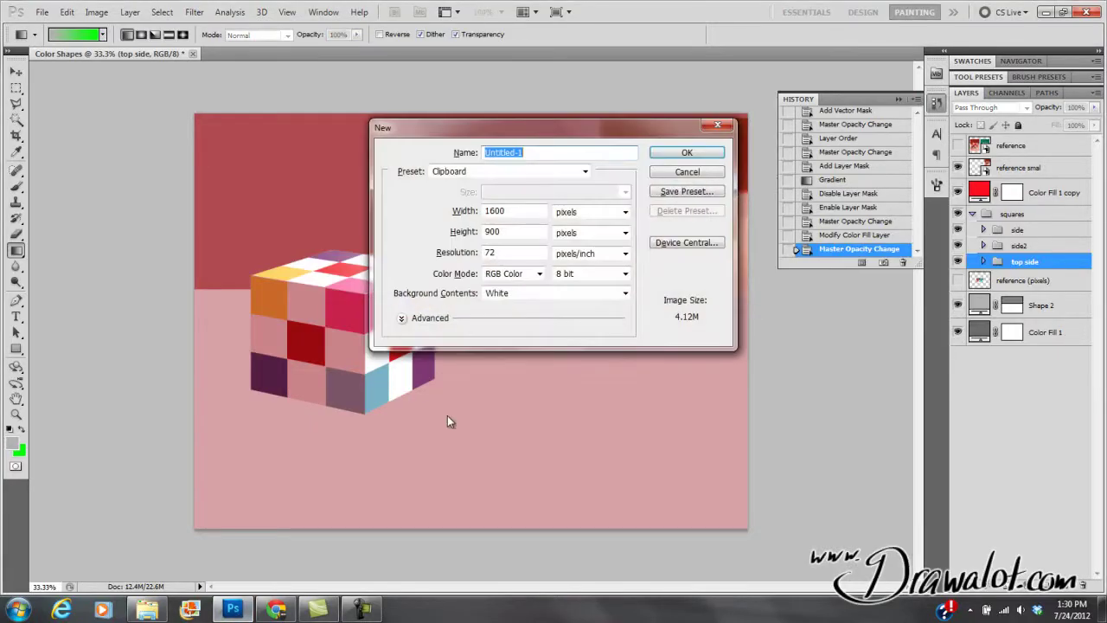
left_click(666, 155)
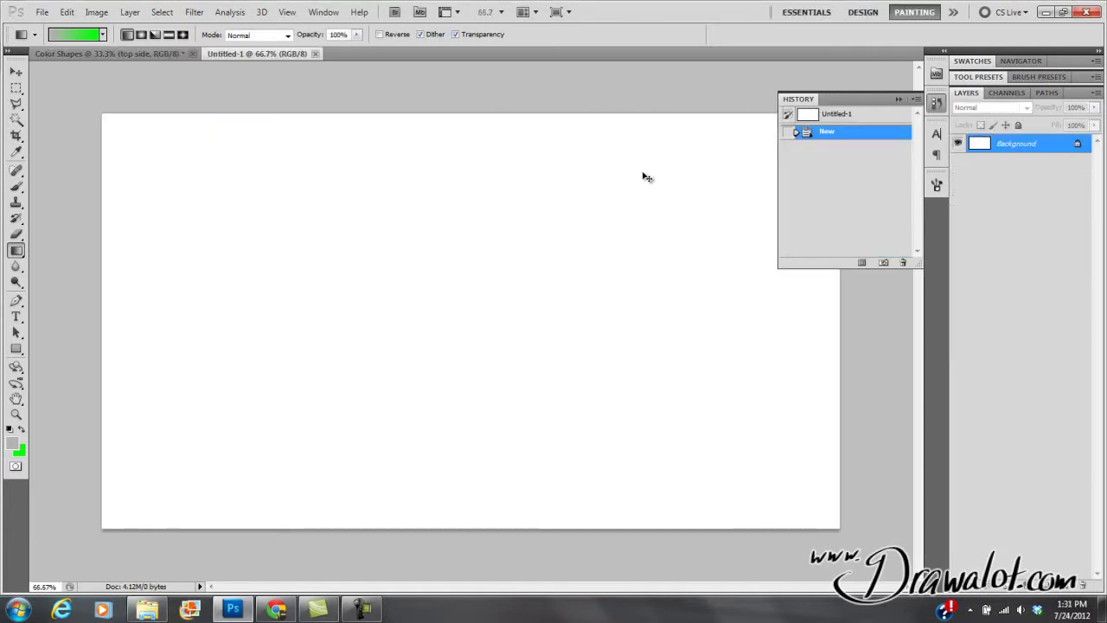
key("ctrl+v")
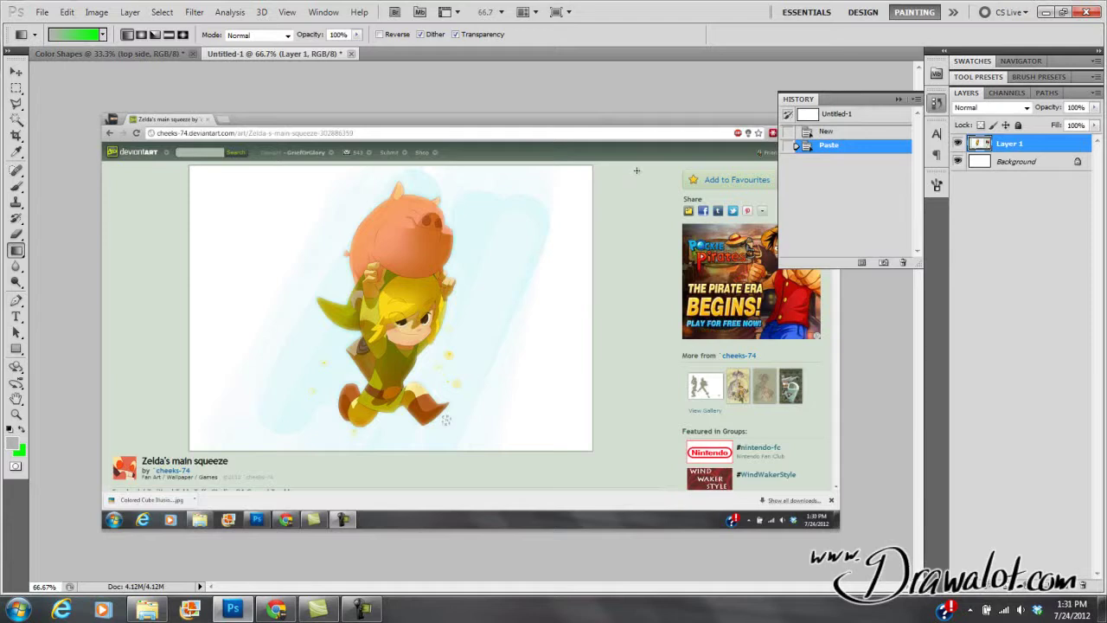
Copy the Zelda artwork area to its own layer, then delete the screenshot and background layers
left_click(17, 88)
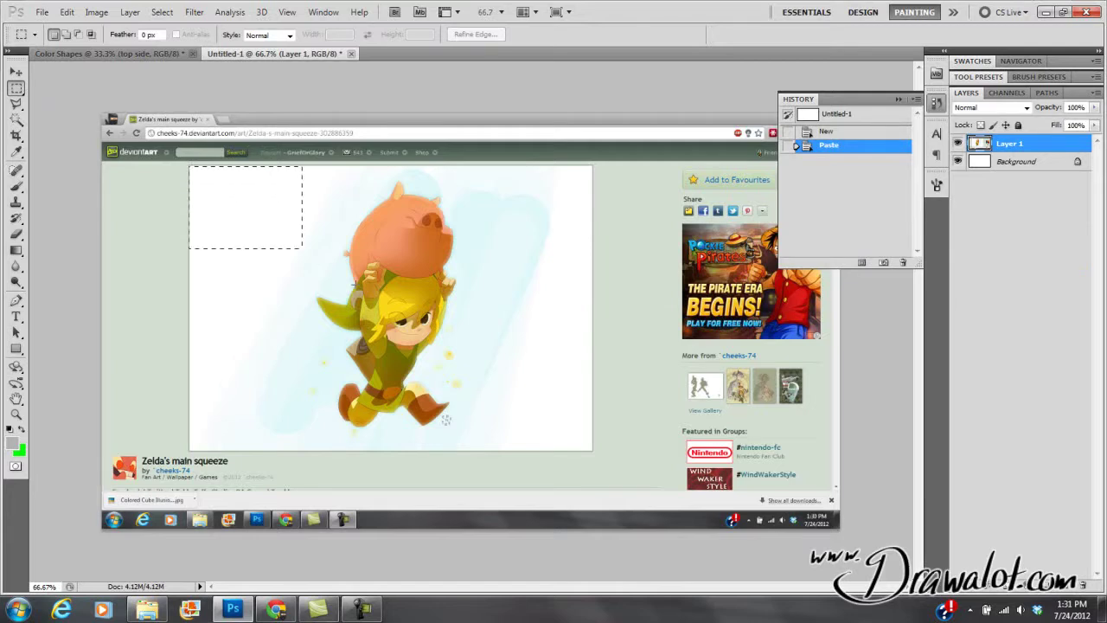
left_click_drag(385, 301, 591, 448)
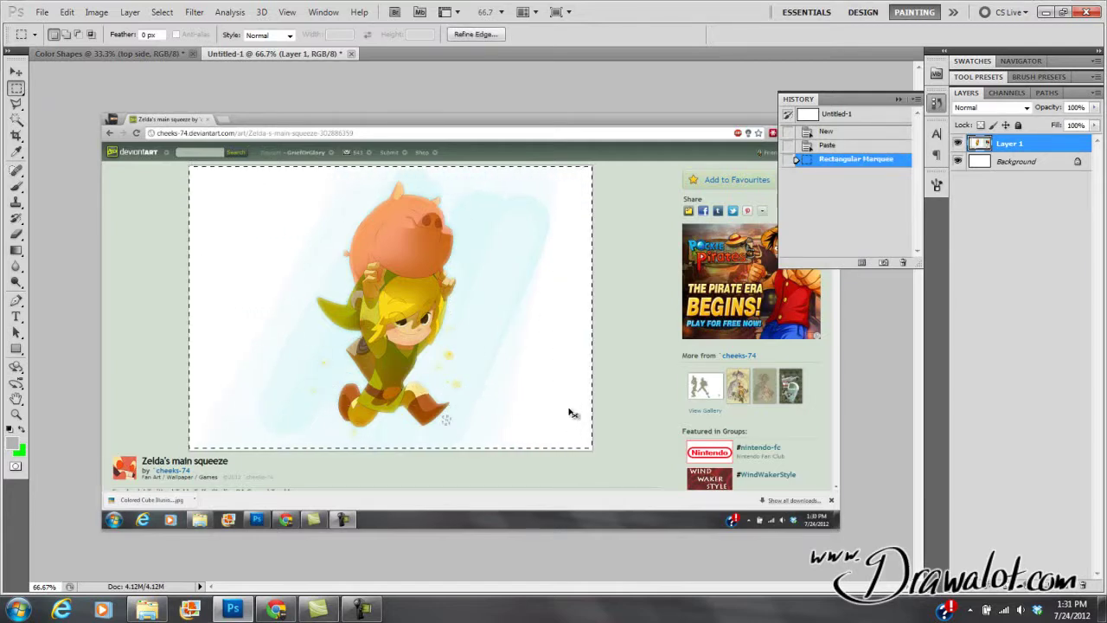
key("ctrl+v")
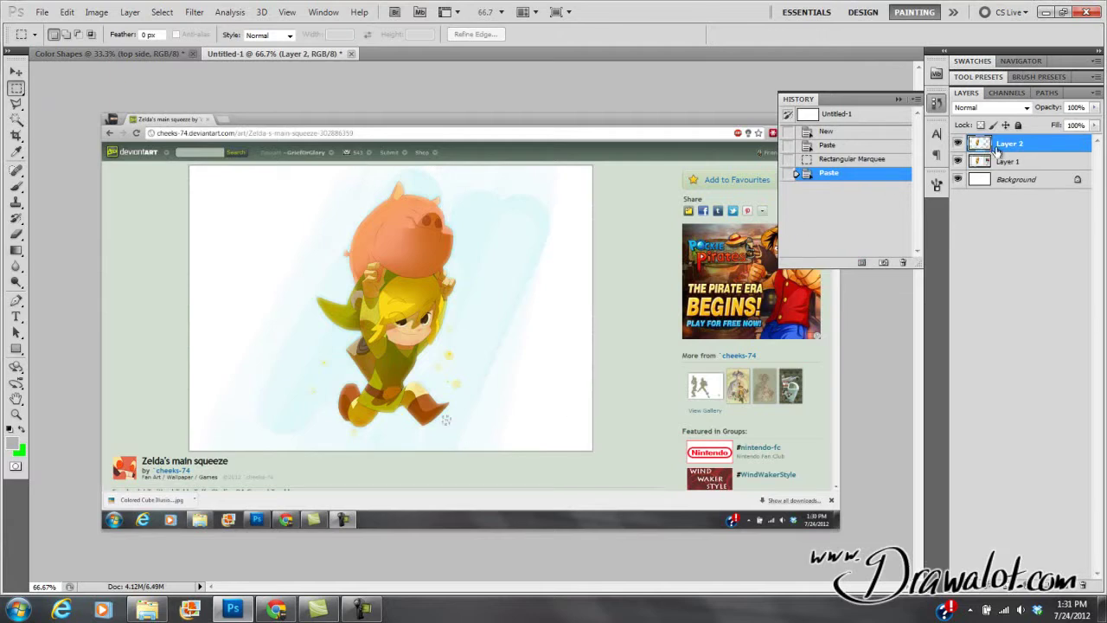
left_click_drag(979, 161, 1083, 584)
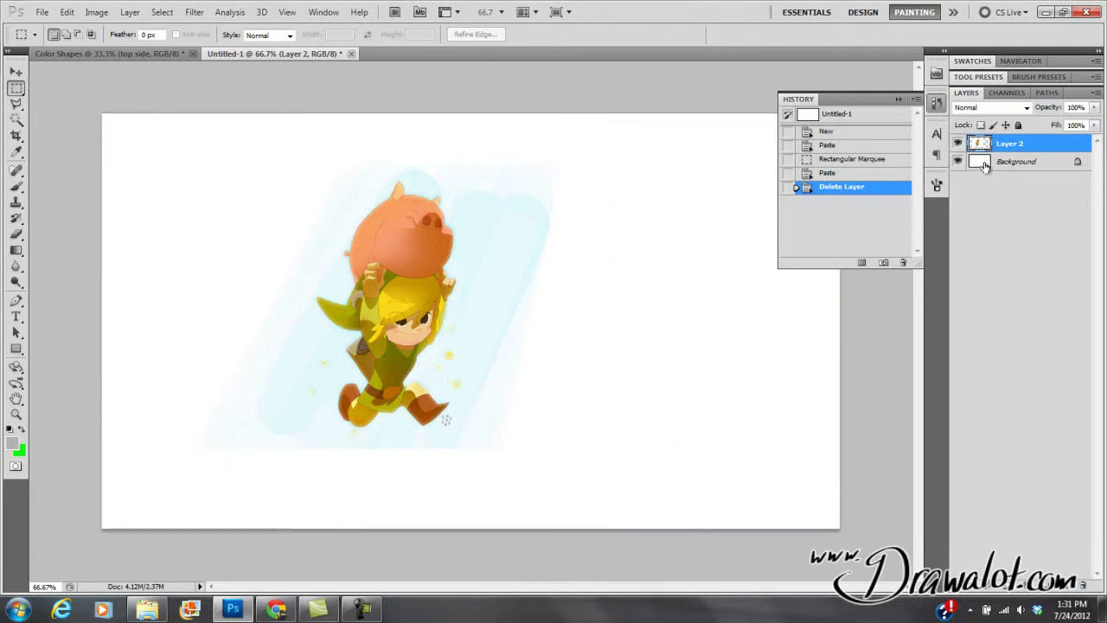
left_click_drag(976, 163, 1083, 584)
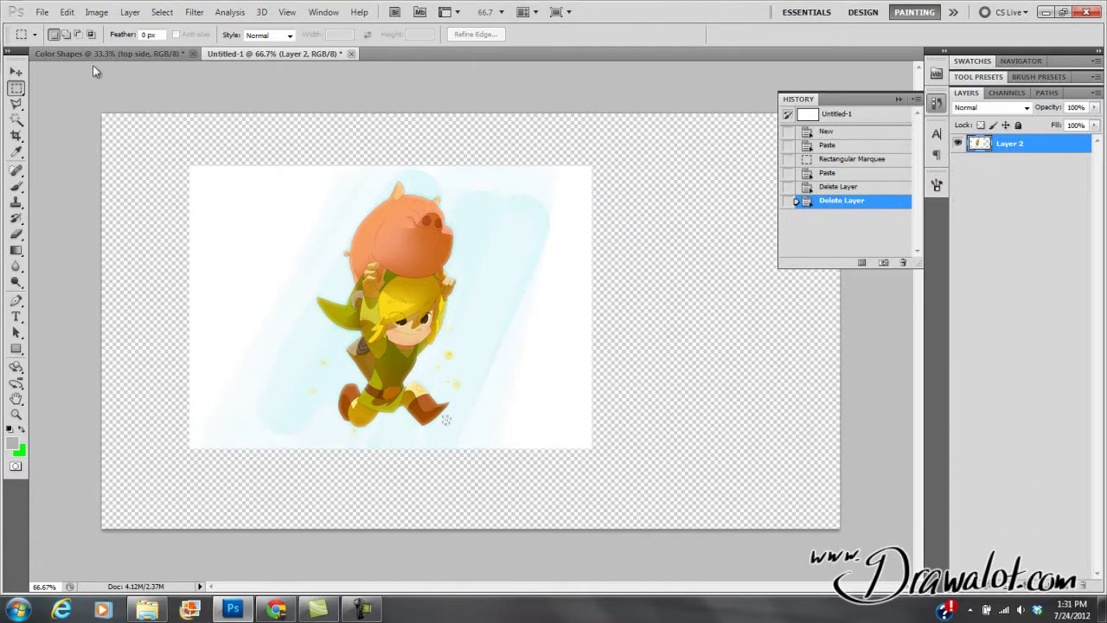
Add a Solid Color fill layer, keeping the default name, with light grey d3d3d3
left_click(129, 12)
mouse_move(155, 119)
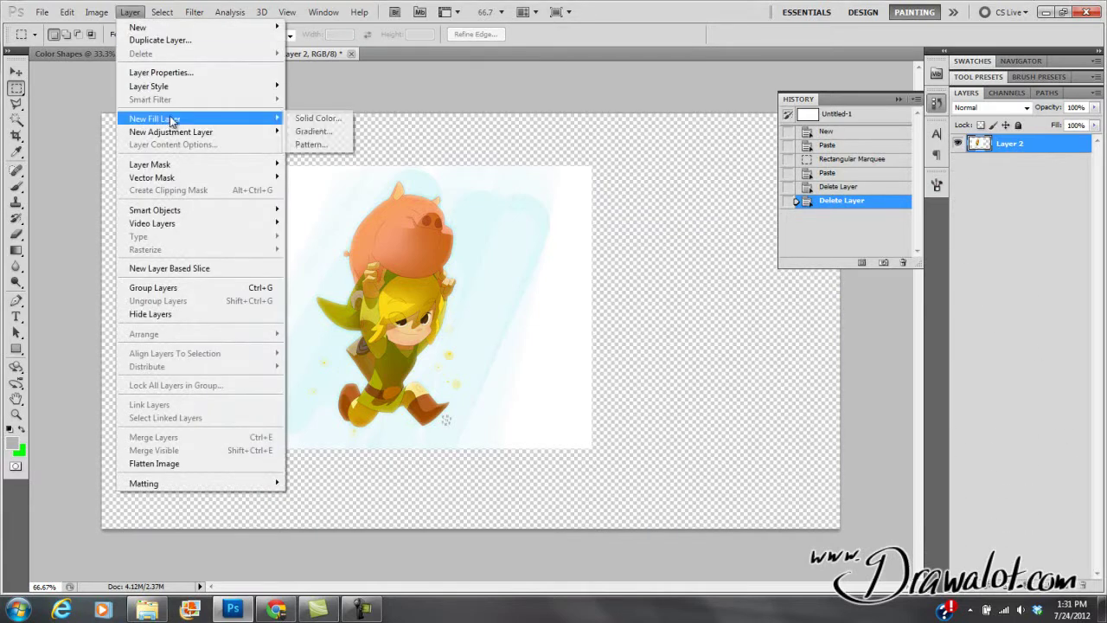
left_click(304, 119)
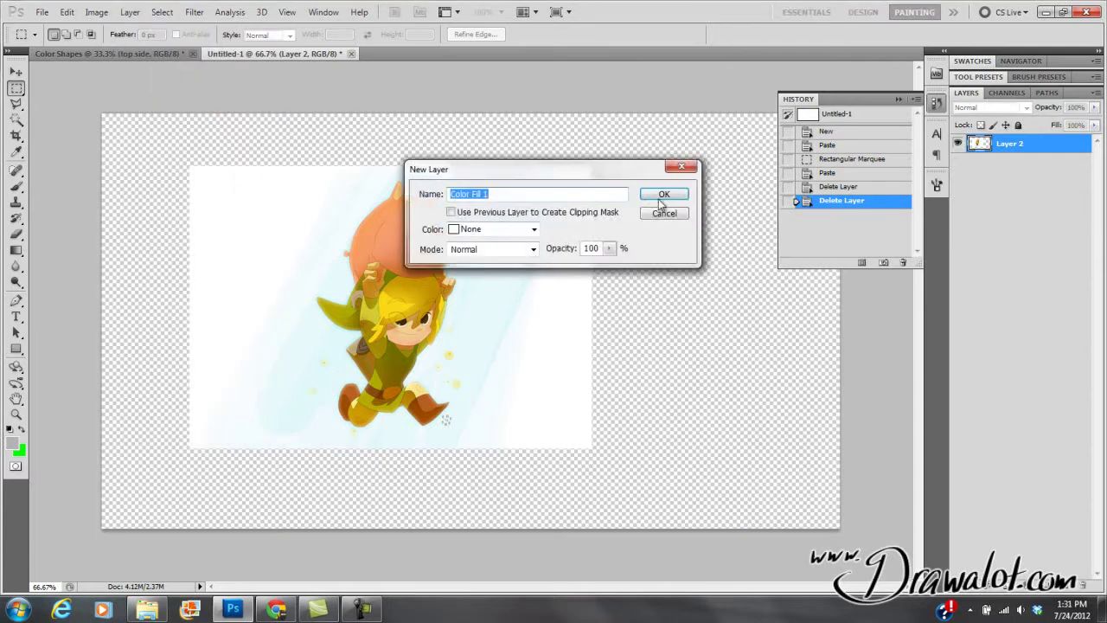
left_click(664, 194)
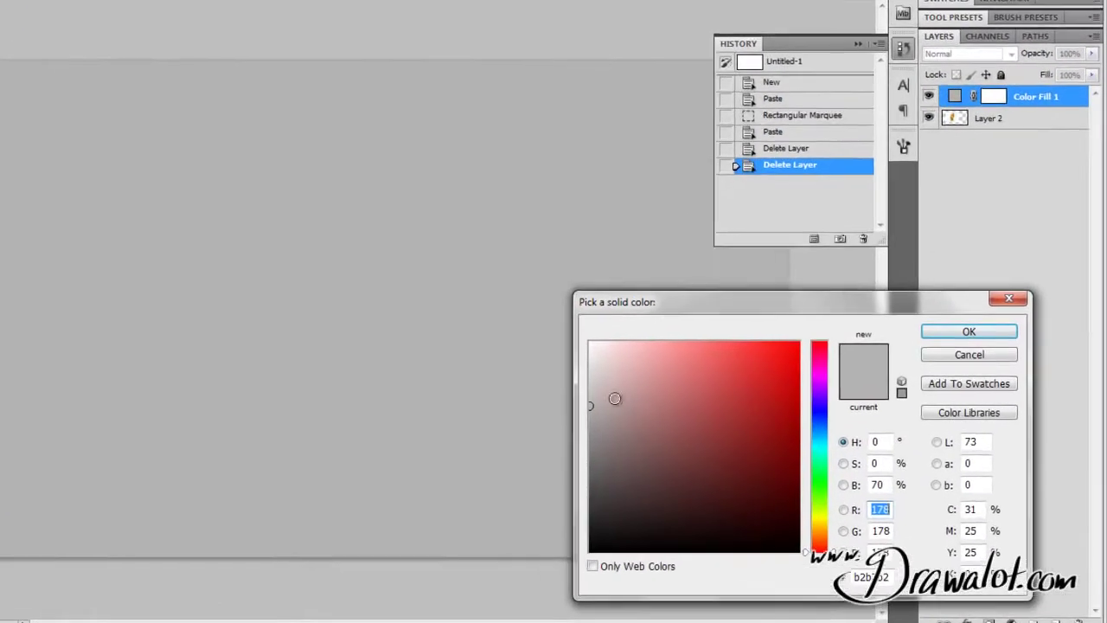
left_click_drag(614, 398, 586, 337)
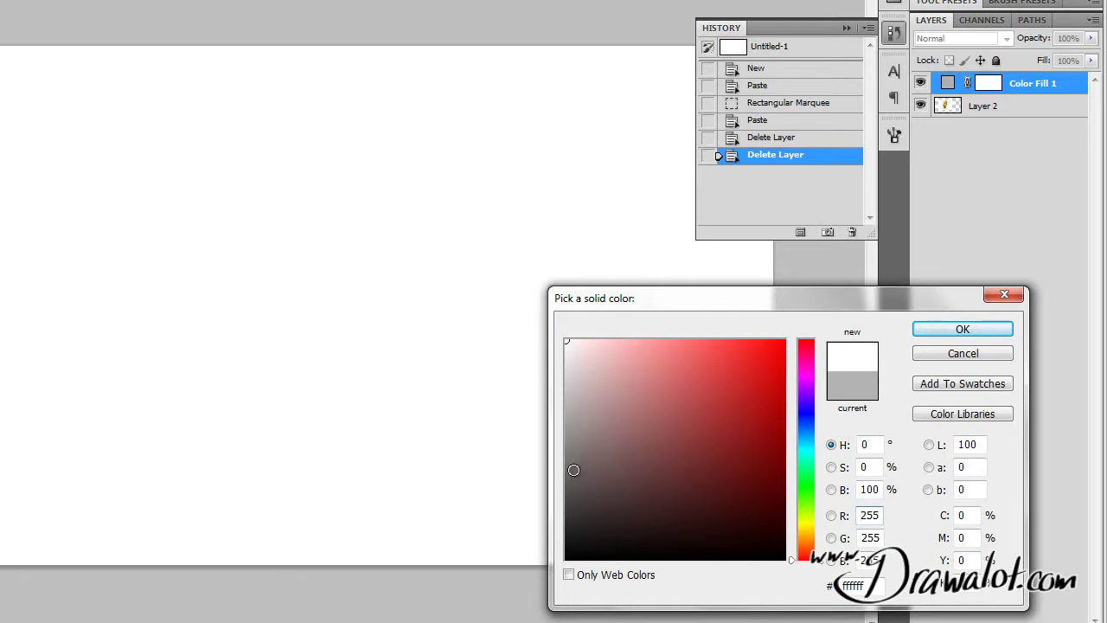
left_click(565, 376)
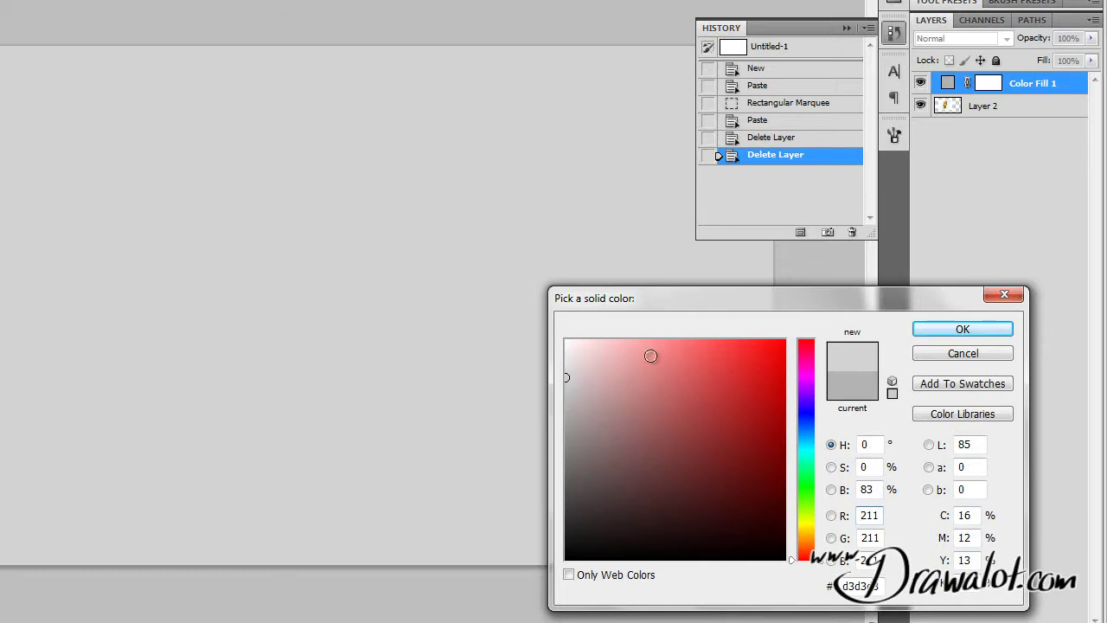
left_click(949, 333)
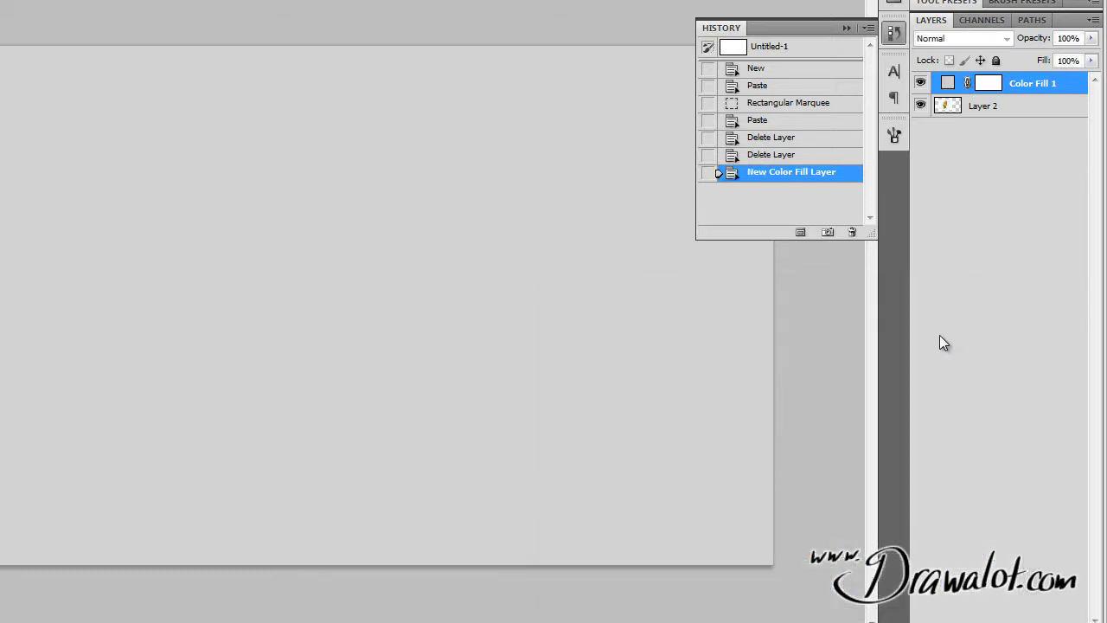
Move the grey fill below the artwork, rename the artwork 'ref art' and shift it right
left_click_drag(947, 83, 946, 122)
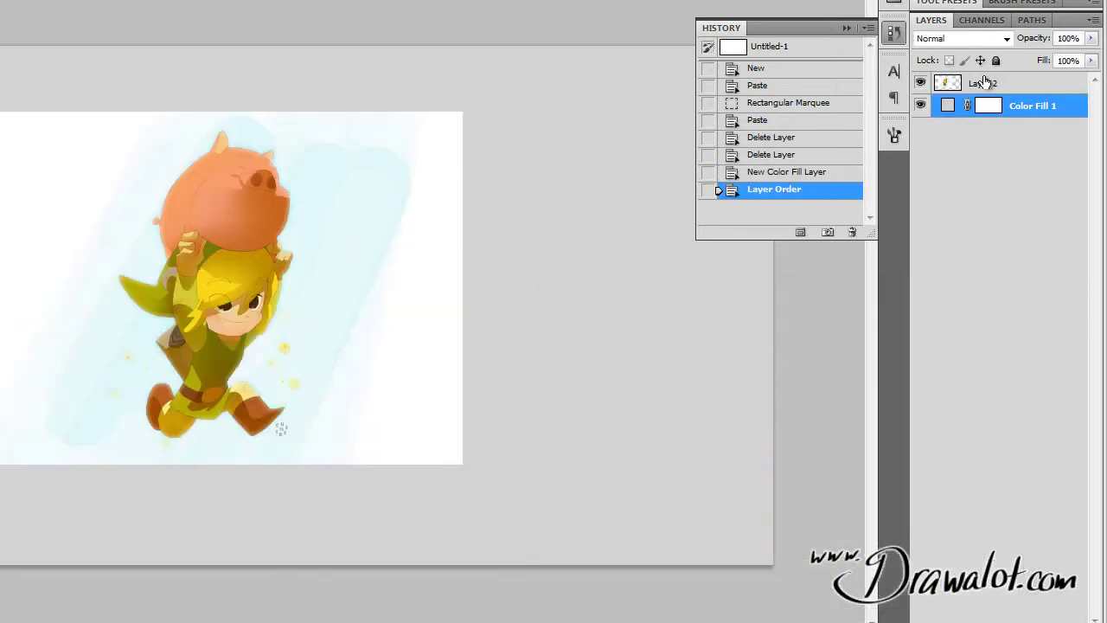
double_click(984, 84)
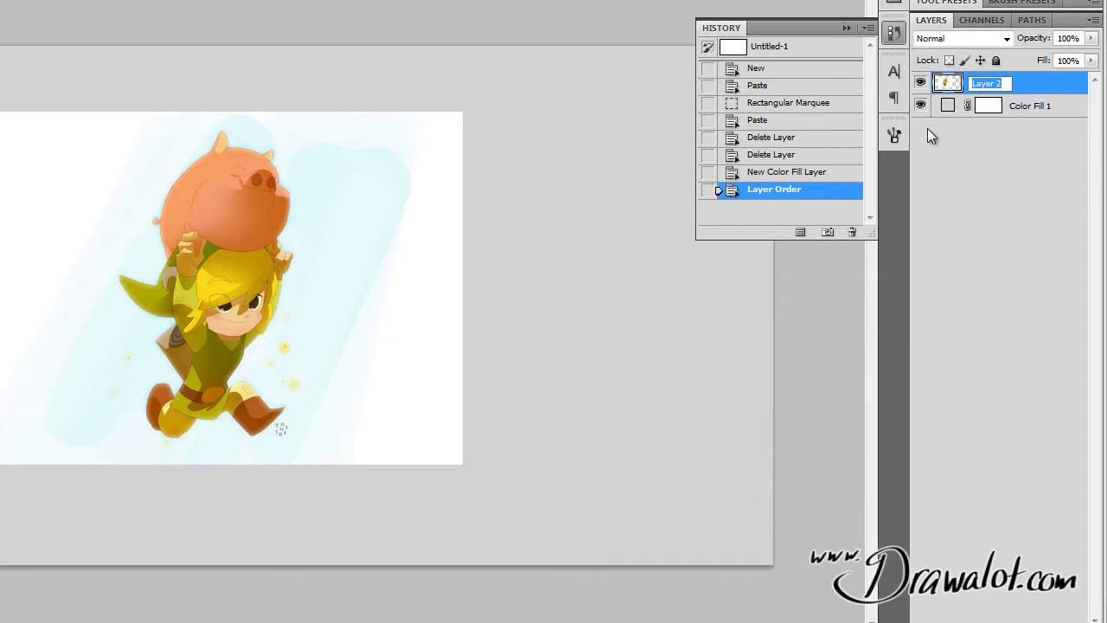
type("ref art")
key("Return")
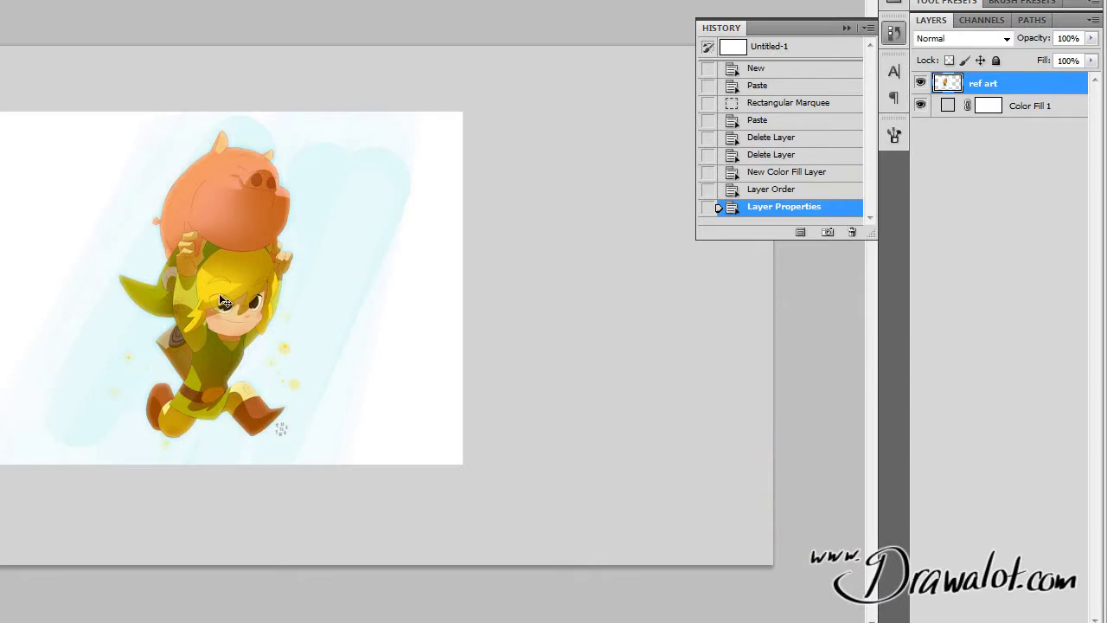
left_click_drag(235, 303, 337, 320)
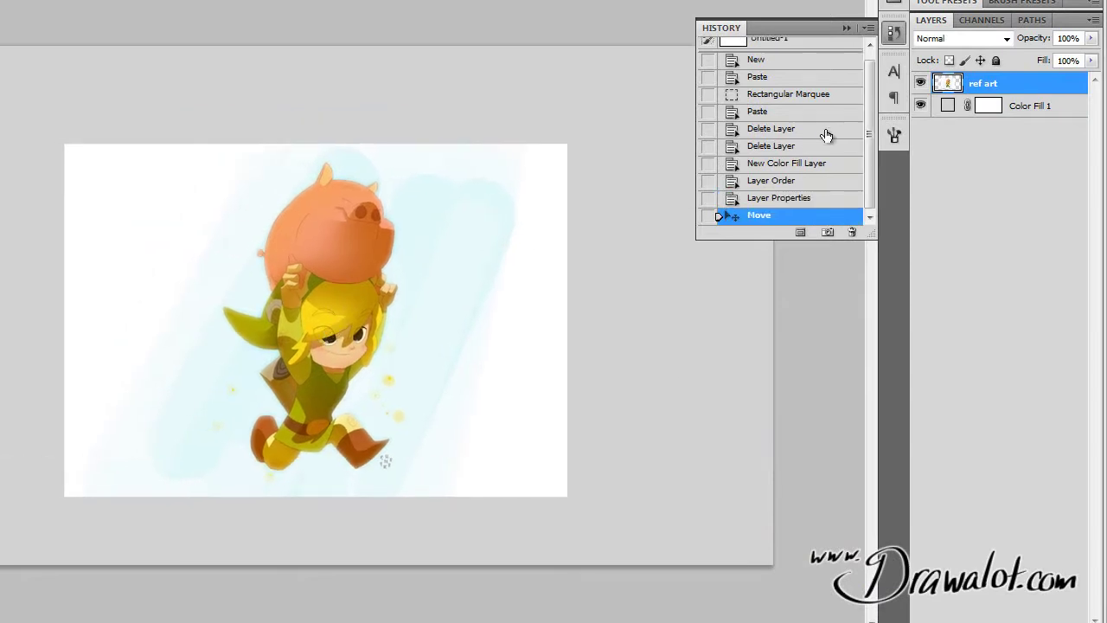
Duplicate the artwork as 'ref art thumb' and scale the copy down with Free Transform
left_click_drag(947, 84, 957, 74)
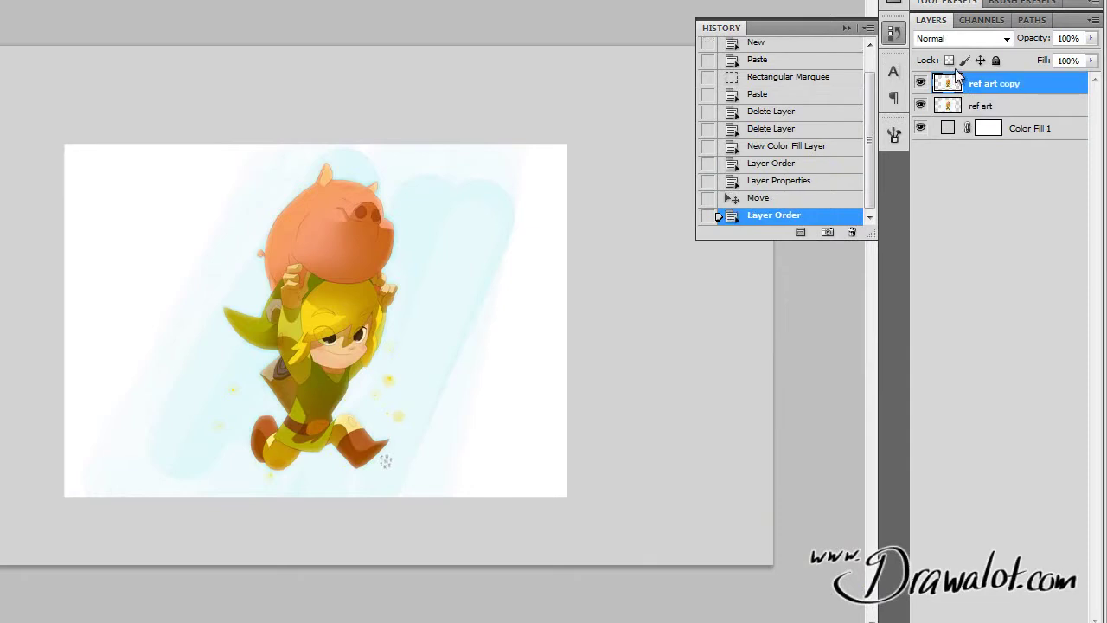
double_click(1002, 84)
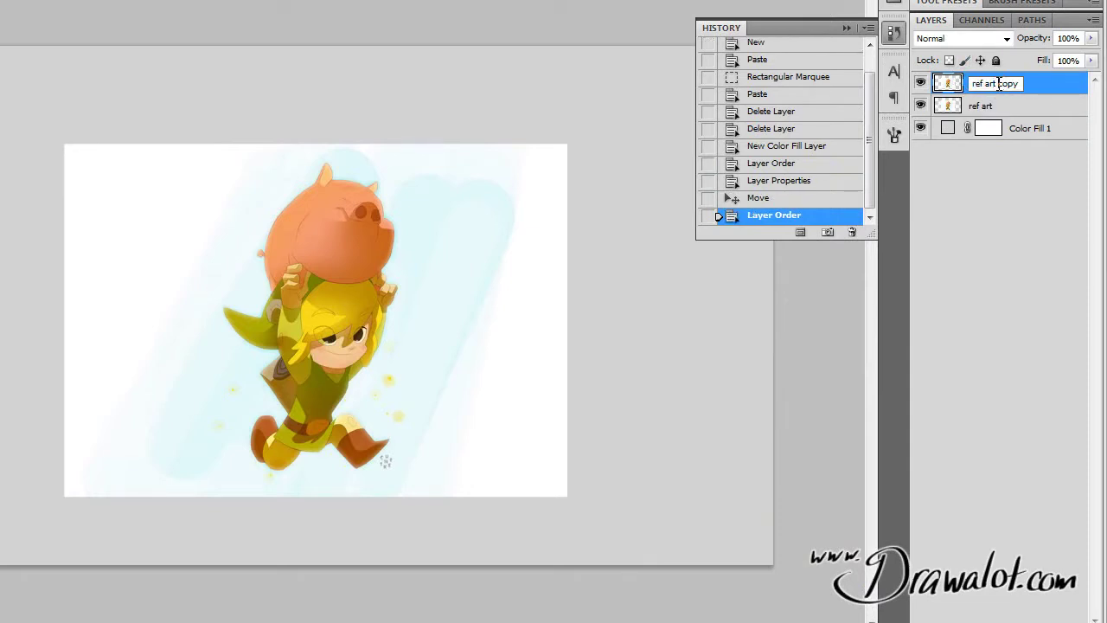
type("th")
key("Return")
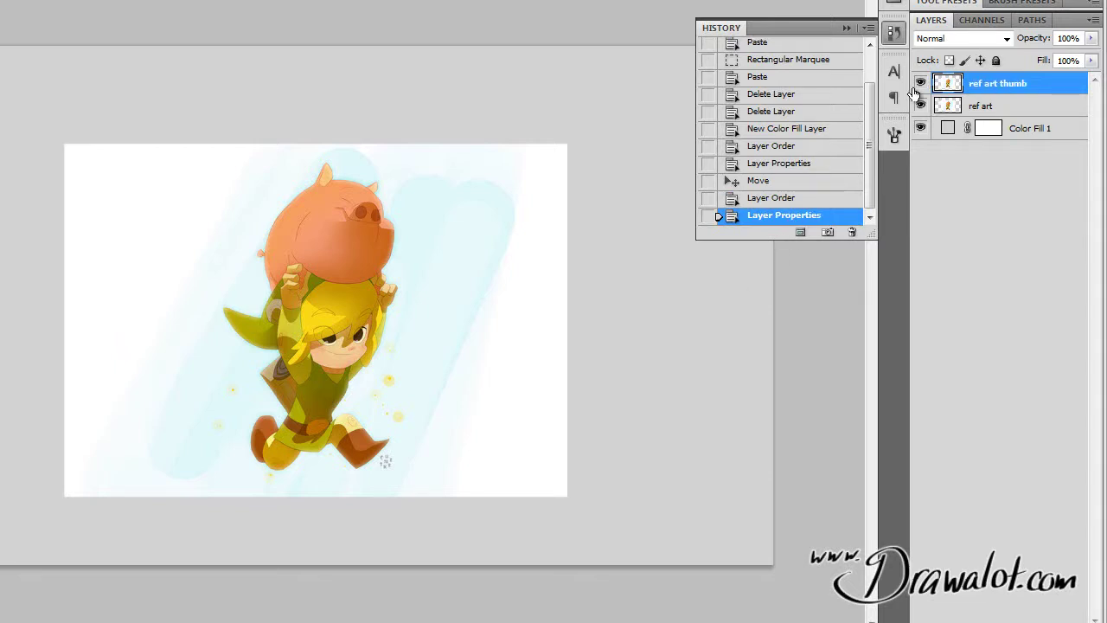
key("ctrl+t")
mouse_move(64, 496)
left_mouse_down()
mouse_move(313, 286)
mouse_move(372, 262)
left_mouse_up()
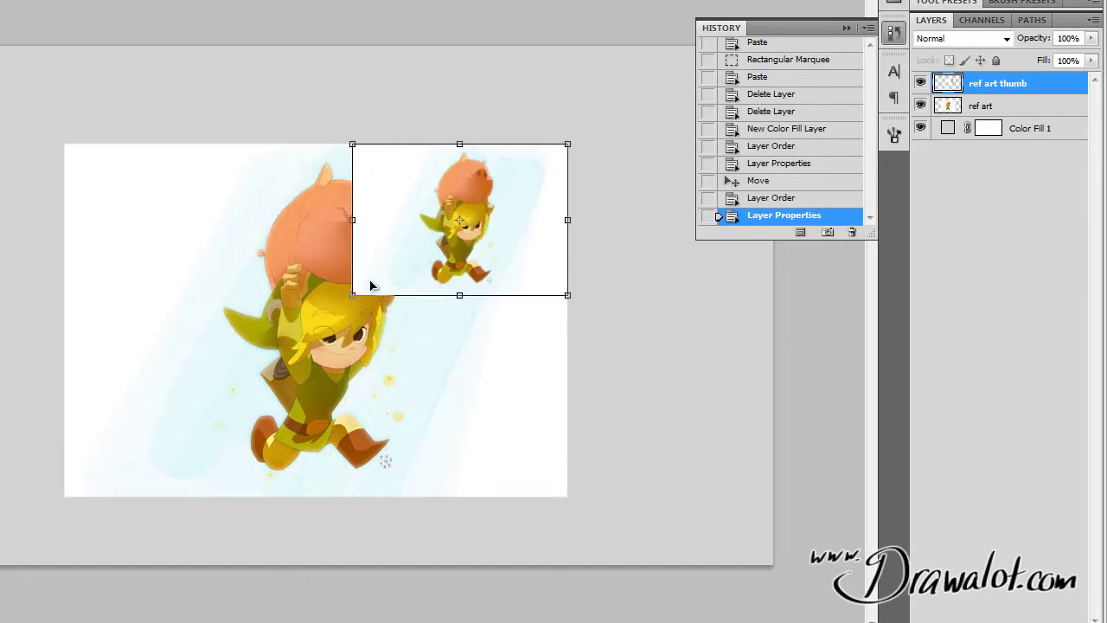
left_click_drag(359, 291, 227, 385)
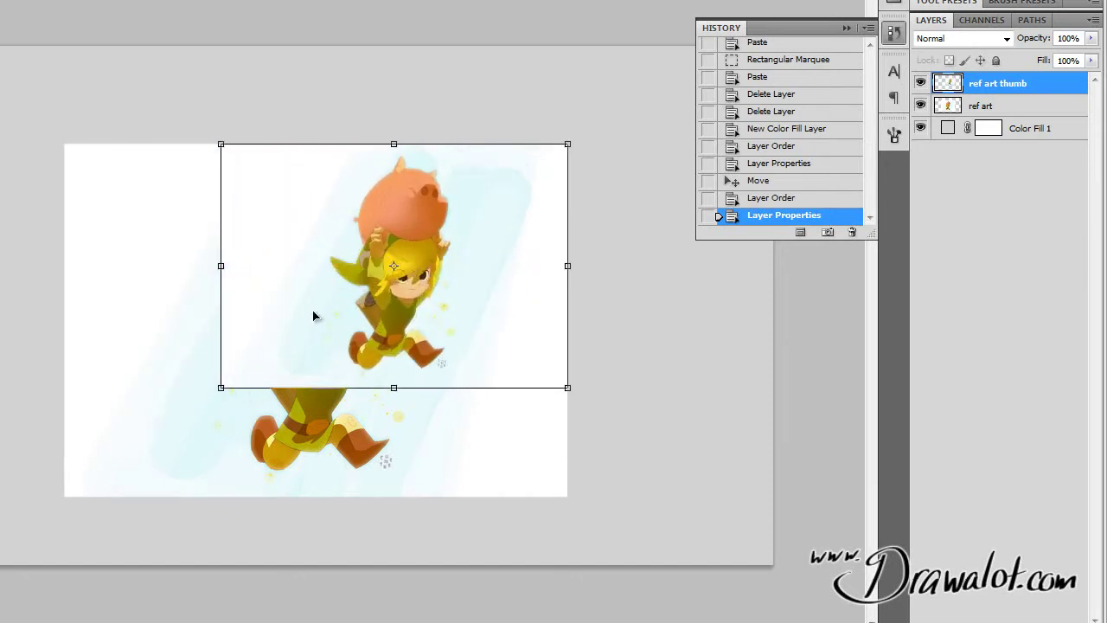
key("Return")
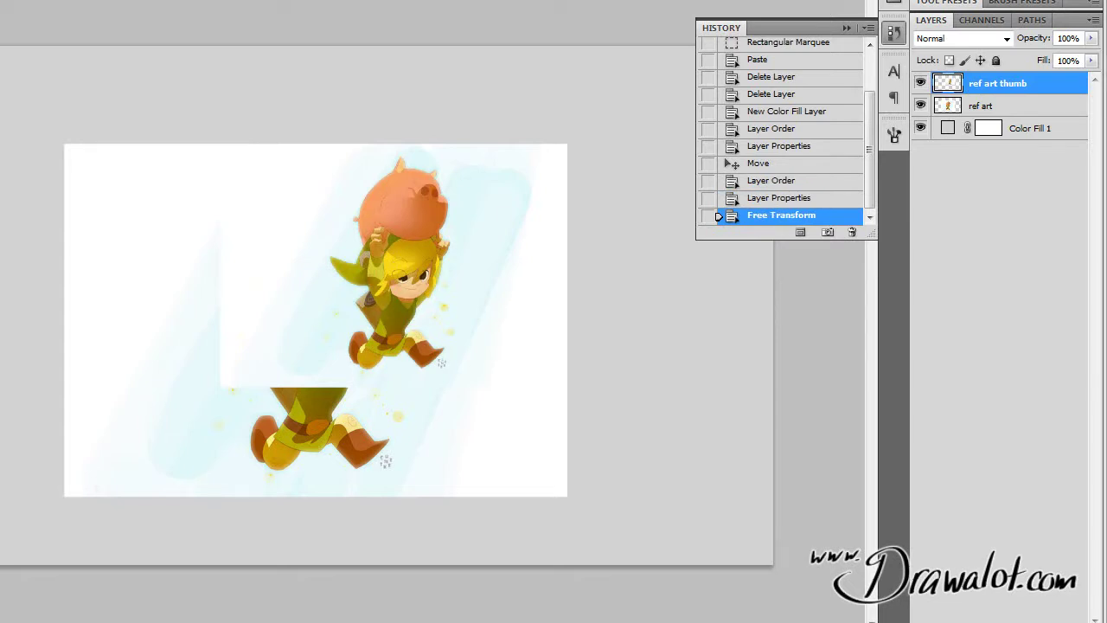
Trim the left and right strips off the thumbnail and move it to the upper-left corner
left_click(921, 106)
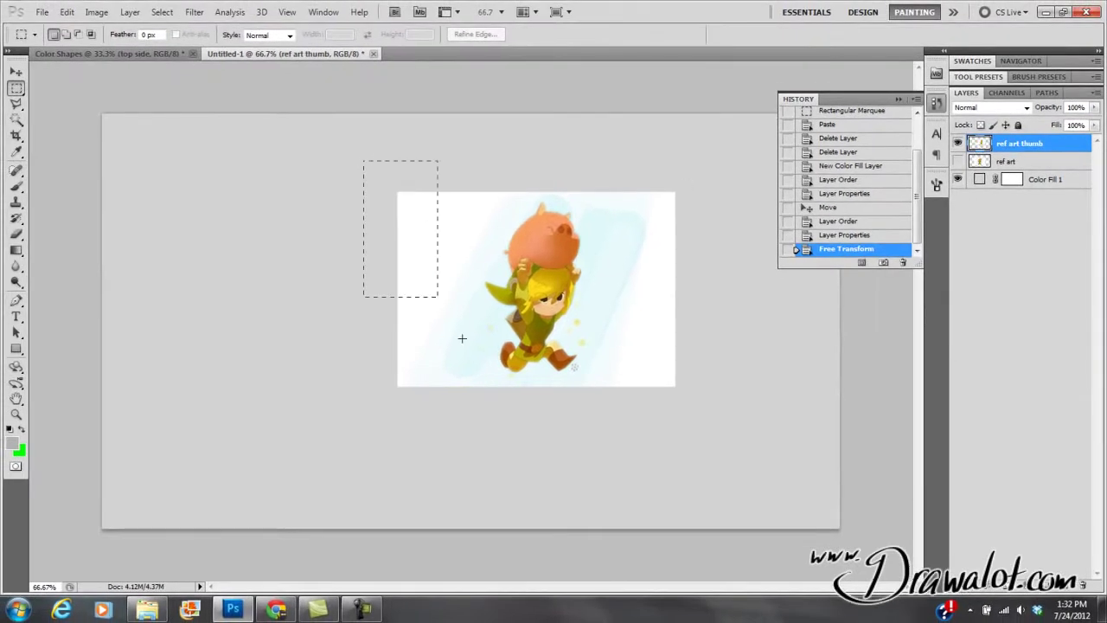
left_click_drag(462, 338, 465, 434)
key("Delete")
key("ctrl+d")
left_click_drag(707, 166, 590, 426)
key("Delete")
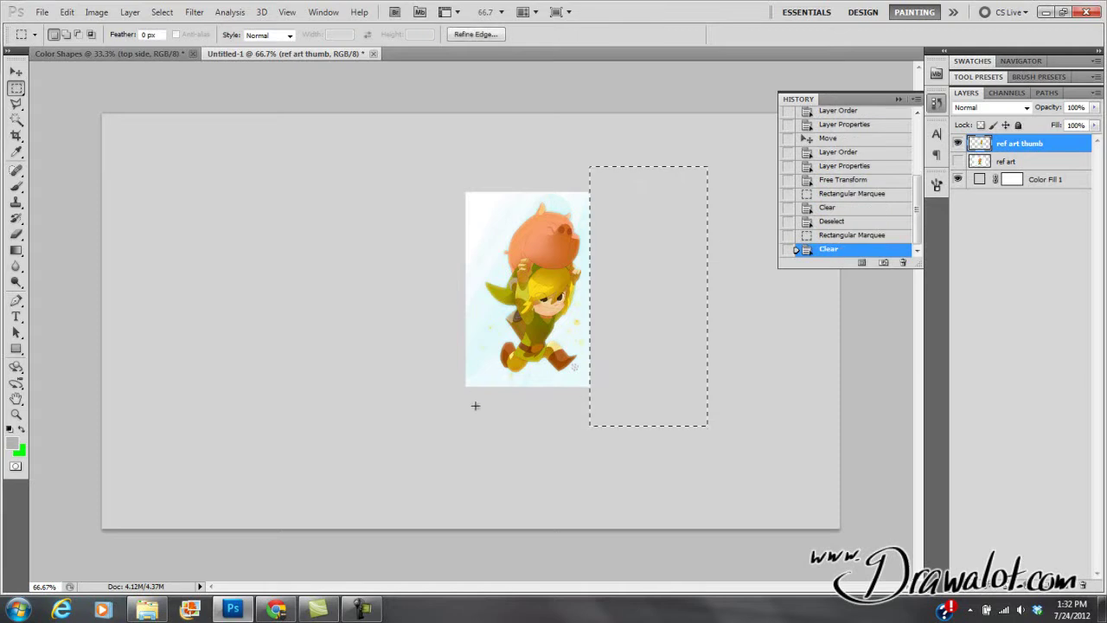
key("ctrl+d")
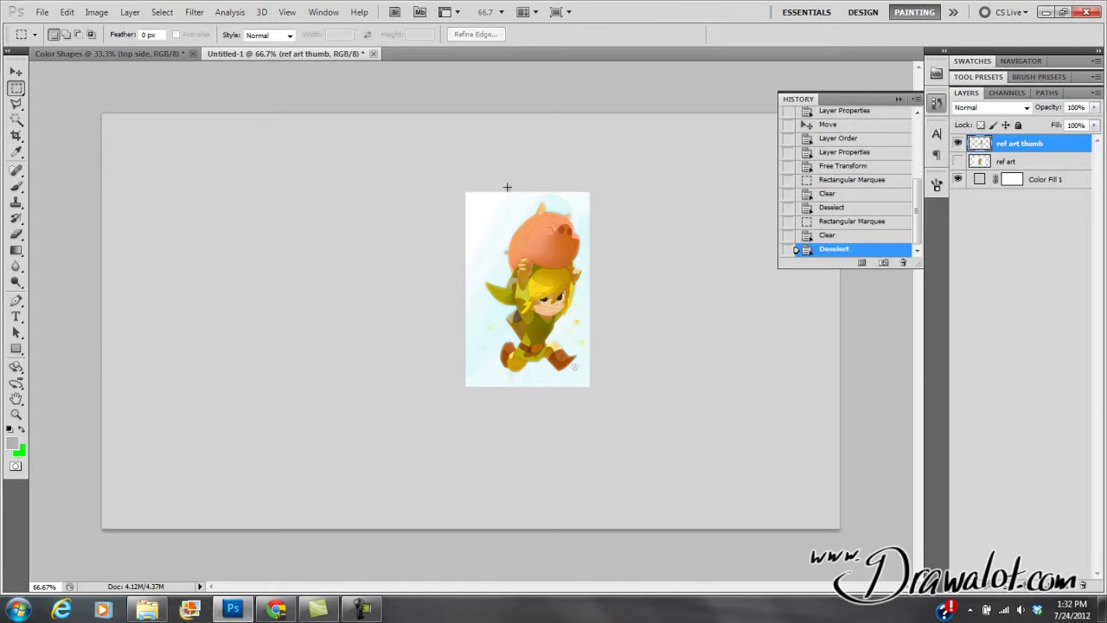
left_click(15, 72)
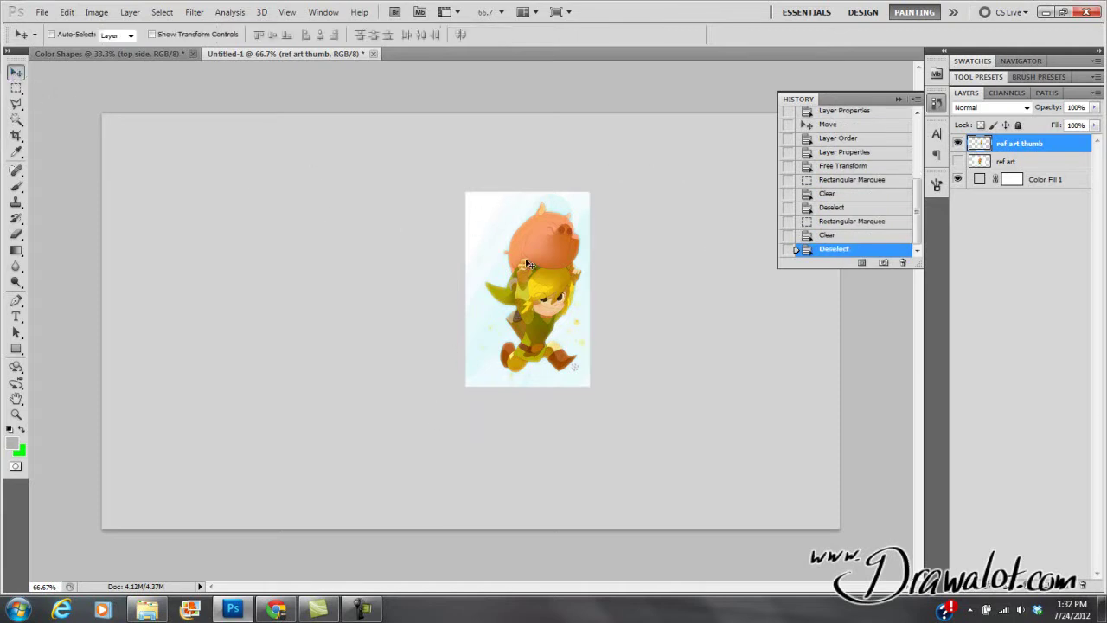
left_click_drag(536, 259, 197, 203)
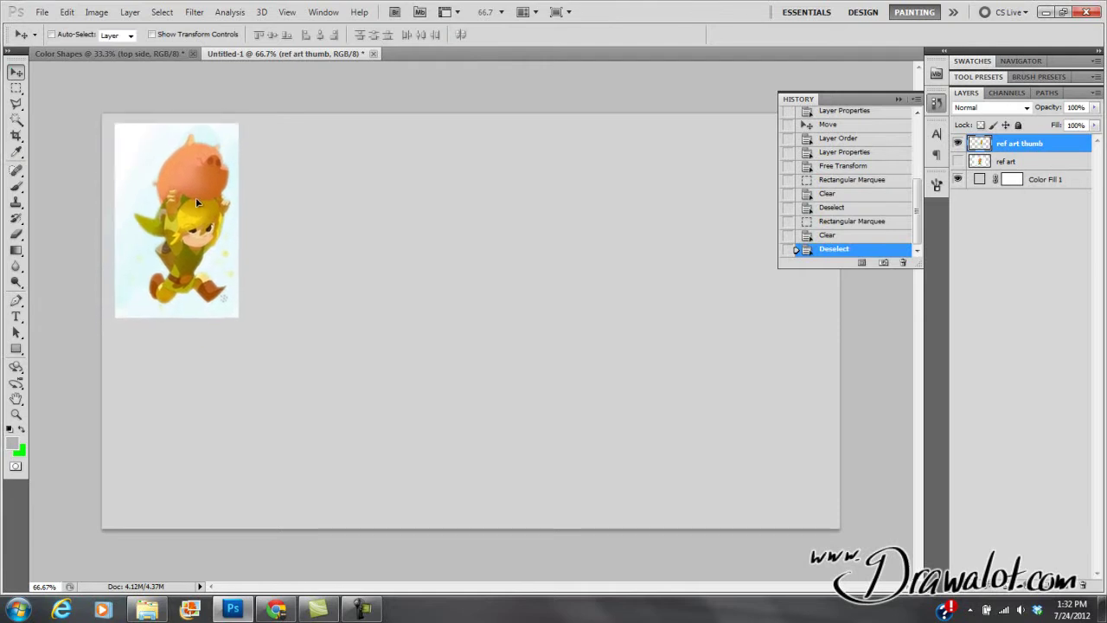
Hide the full-size artwork, group both reference layers as 'ref', and select Color Fill 1
left_click(957, 144)
left_click(958, 162)
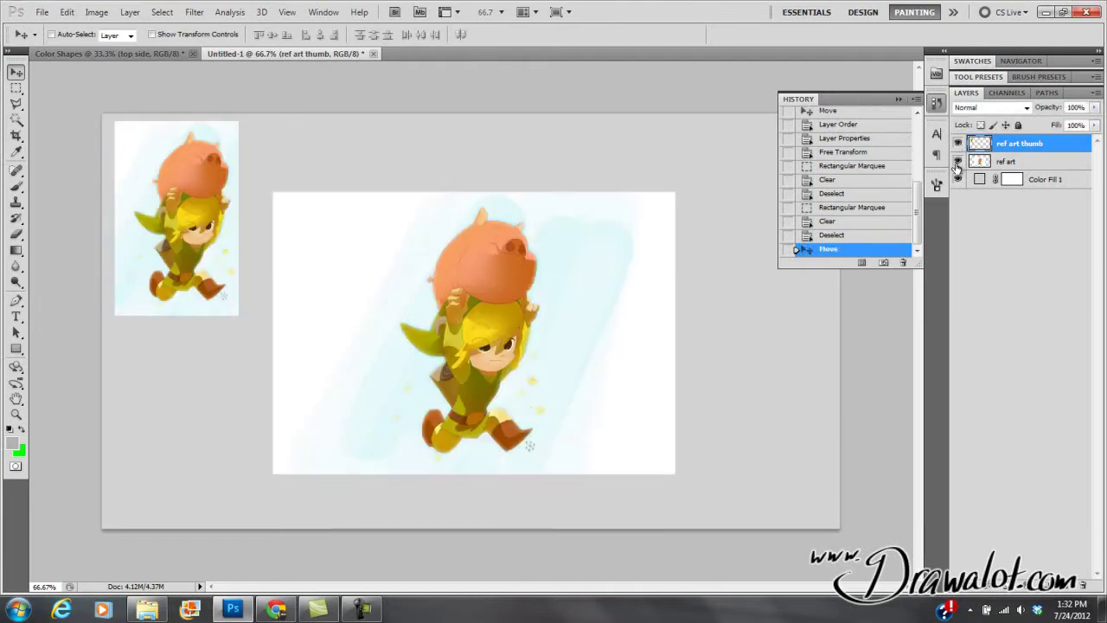
left_click(958, 161)
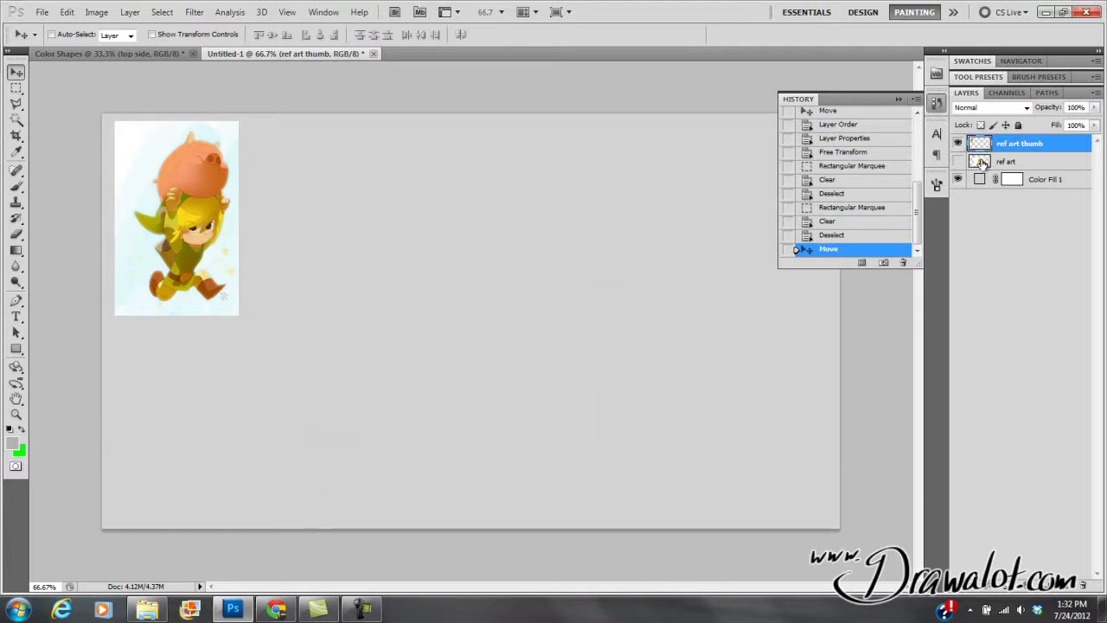
left_click(985, 161, "shift")
left_click_drag(1021, 161, 1047, 585)
double_click(1008, 143)
type("ref")
key("Return")
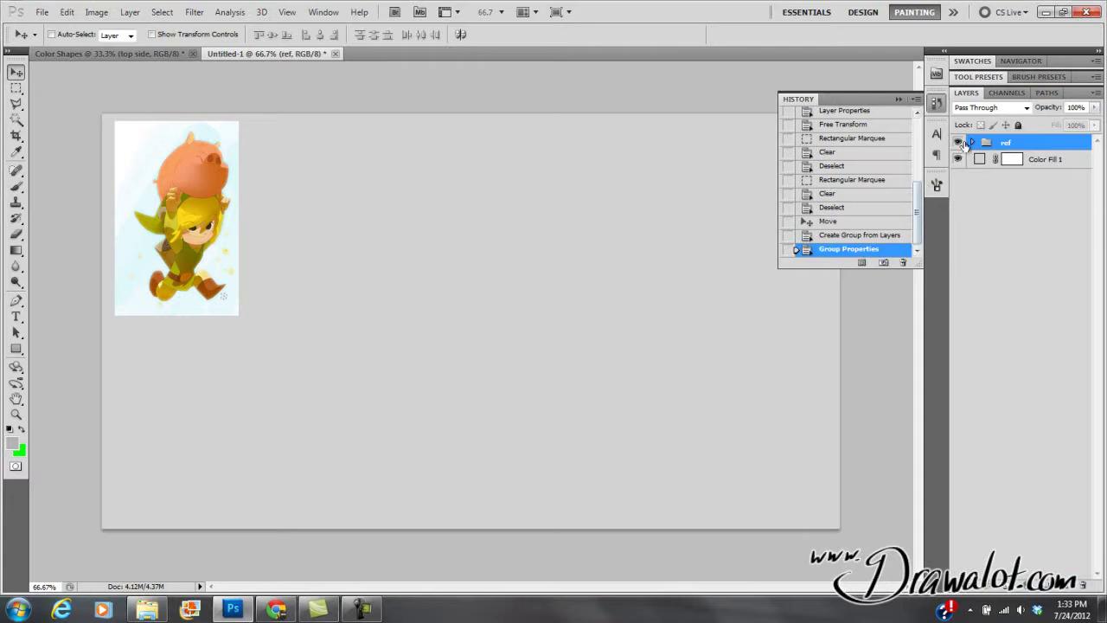
left_click(899, 99)
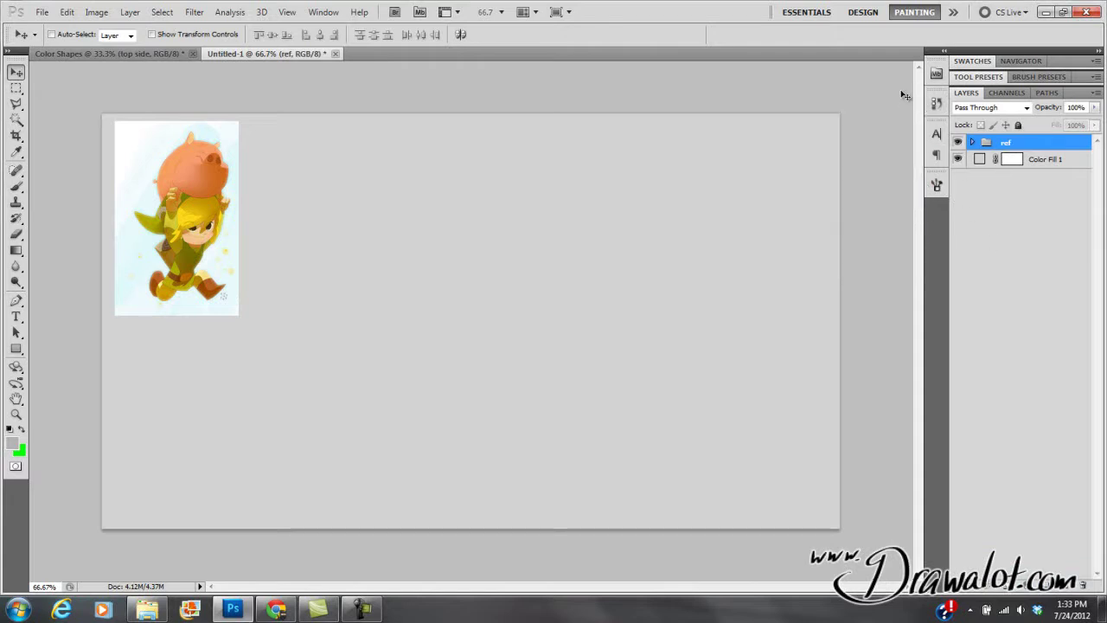
left_click(982, 160)
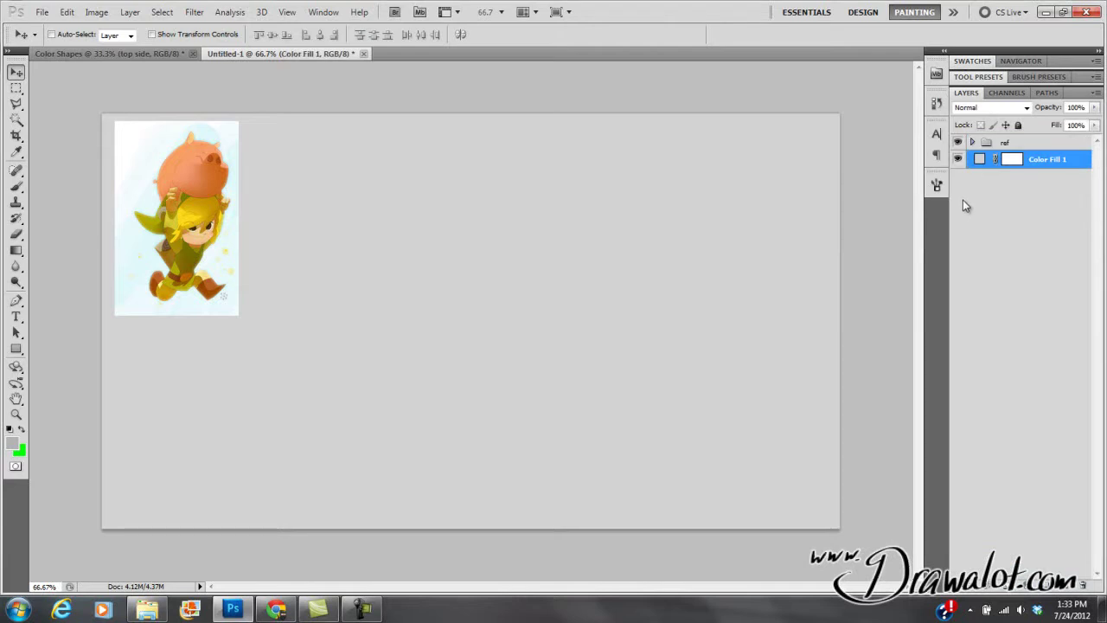
Set the Brush tool to Normal mode with a 70 px size
left_click(16, 186)
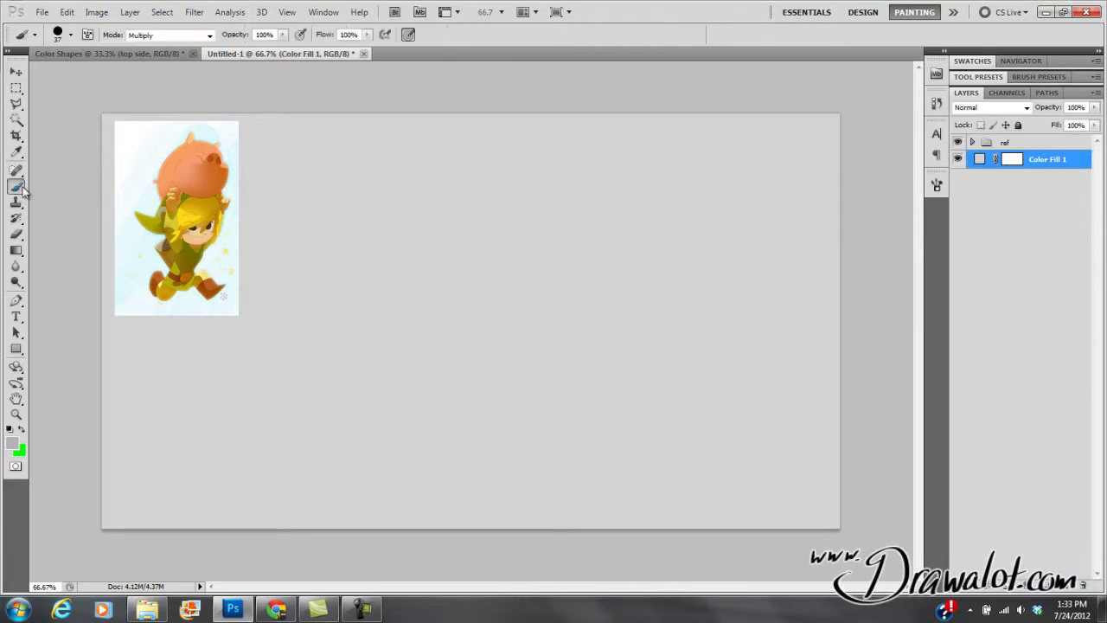
left_click(210, 35)
left_click(200, 52)
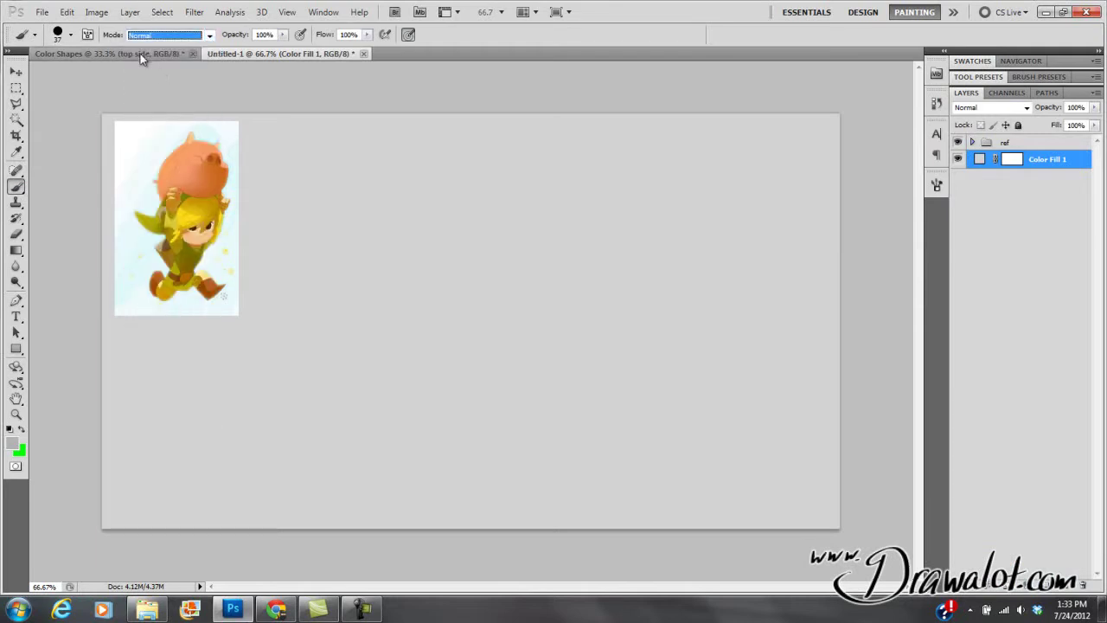
left_click(71, 37)
mouse_move(50, 71)
left_mouse_down()
mouse_move(81, 73)
mouse_move(70, 76)
left_mouse_up()
key("Return")
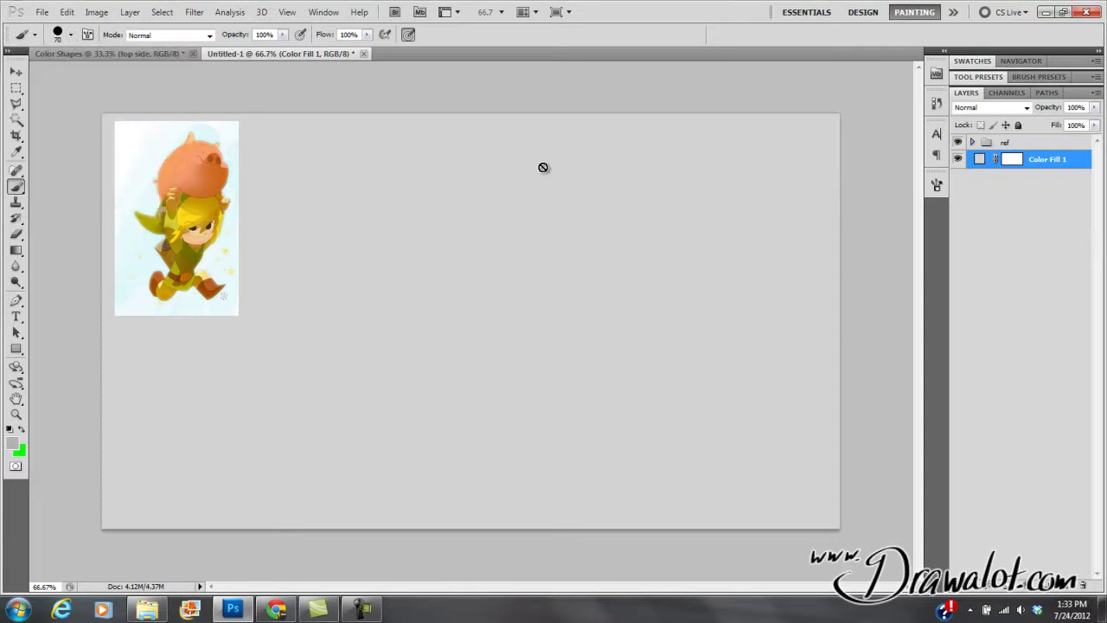
Add a new empty layer named 'sketch' above Color Fill 1
left_click(1066, 587)
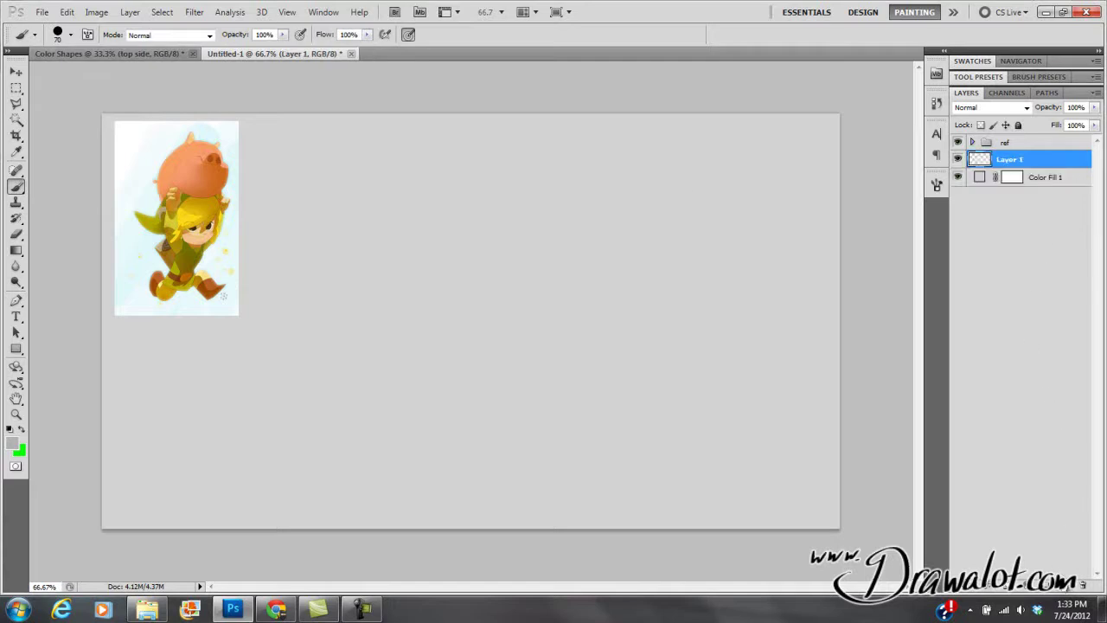
key("ctrl+z")
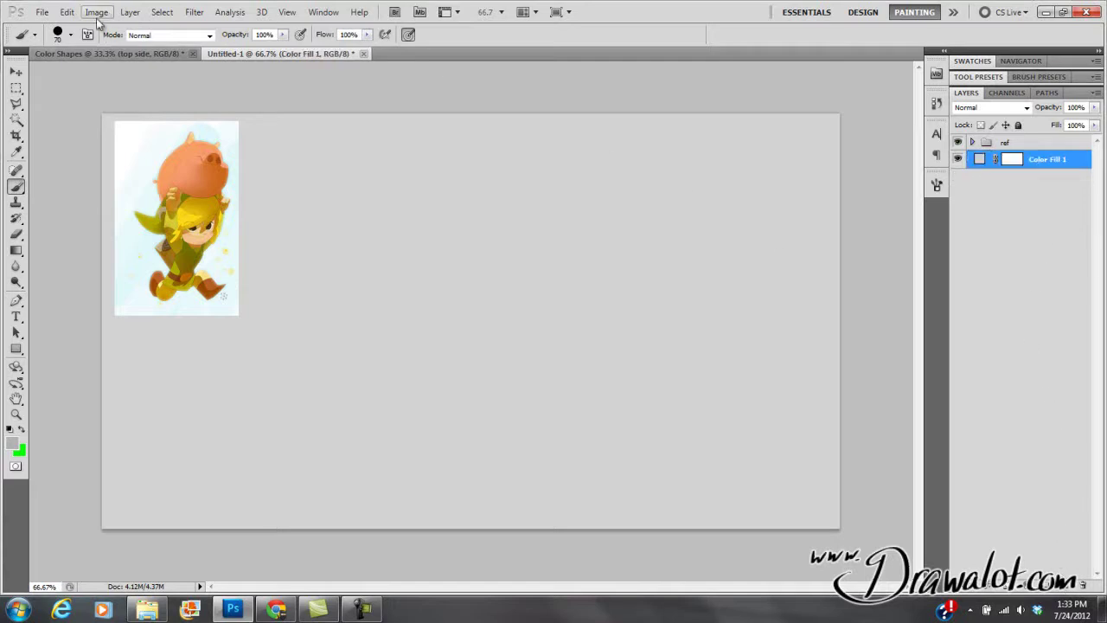
left_click(130, 13)
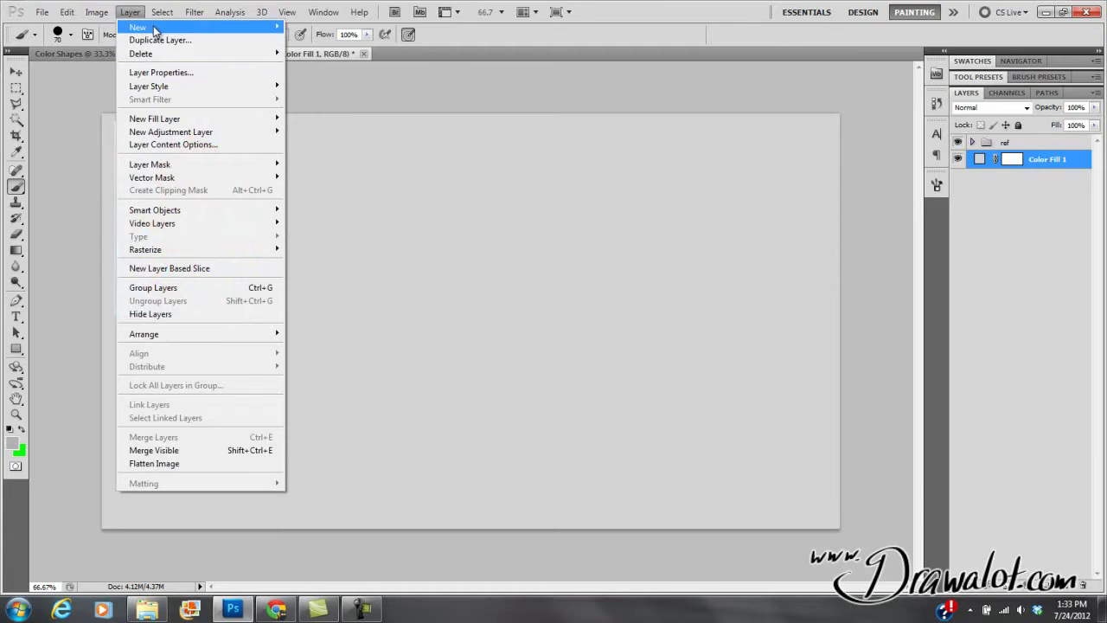
mouse_move(138, 27)
left_click(131, 12)
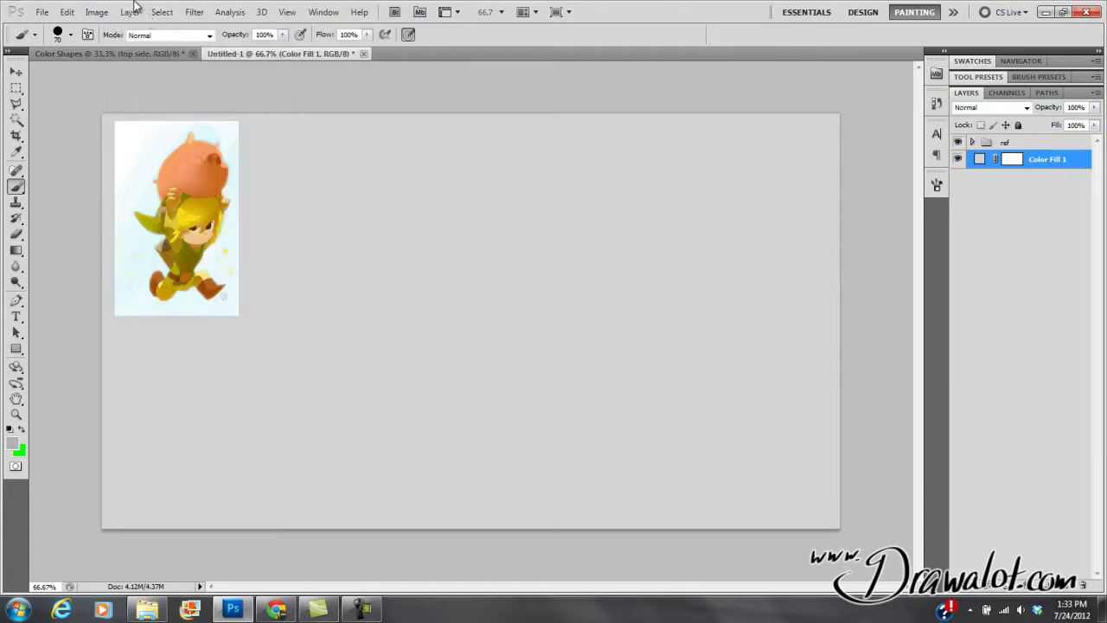
key("ctrl+shift+n")
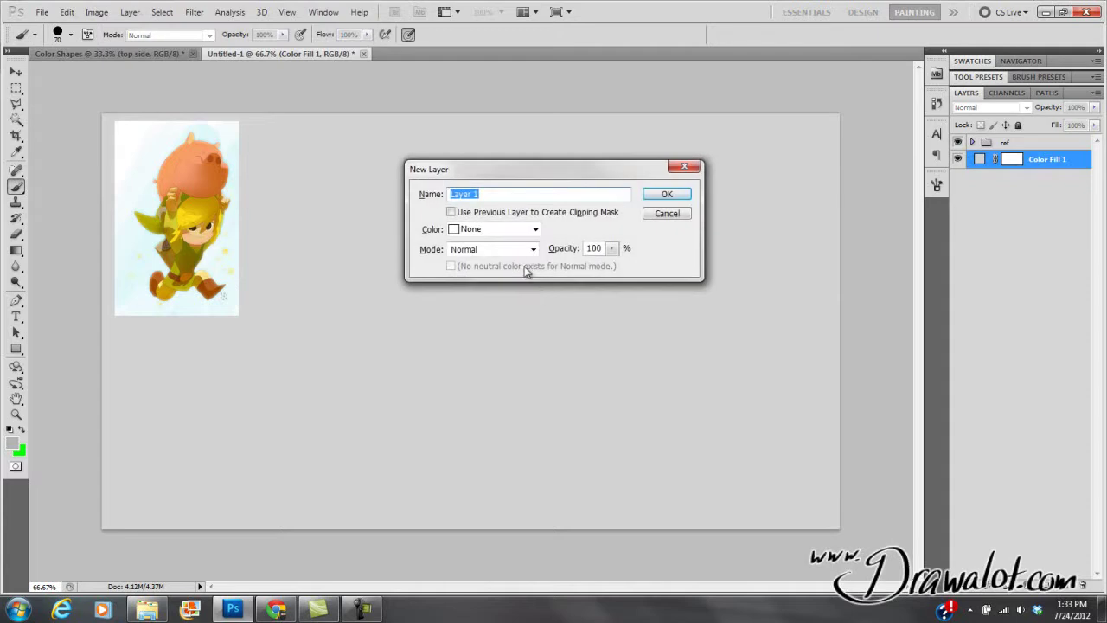
type("sketch")
key("Return")
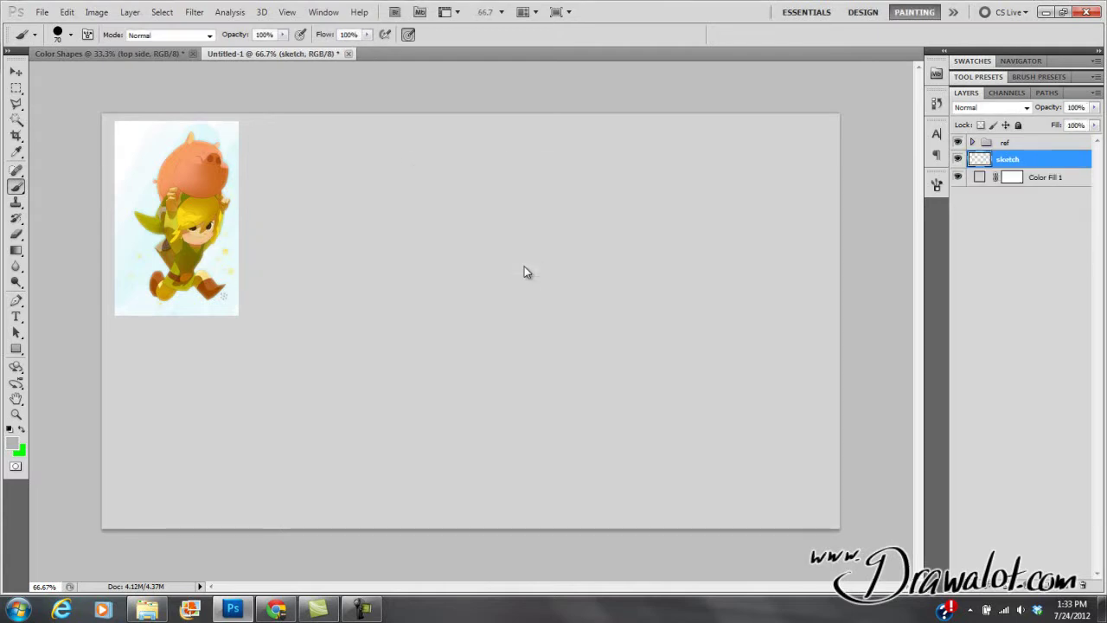
left_click(980, 179)
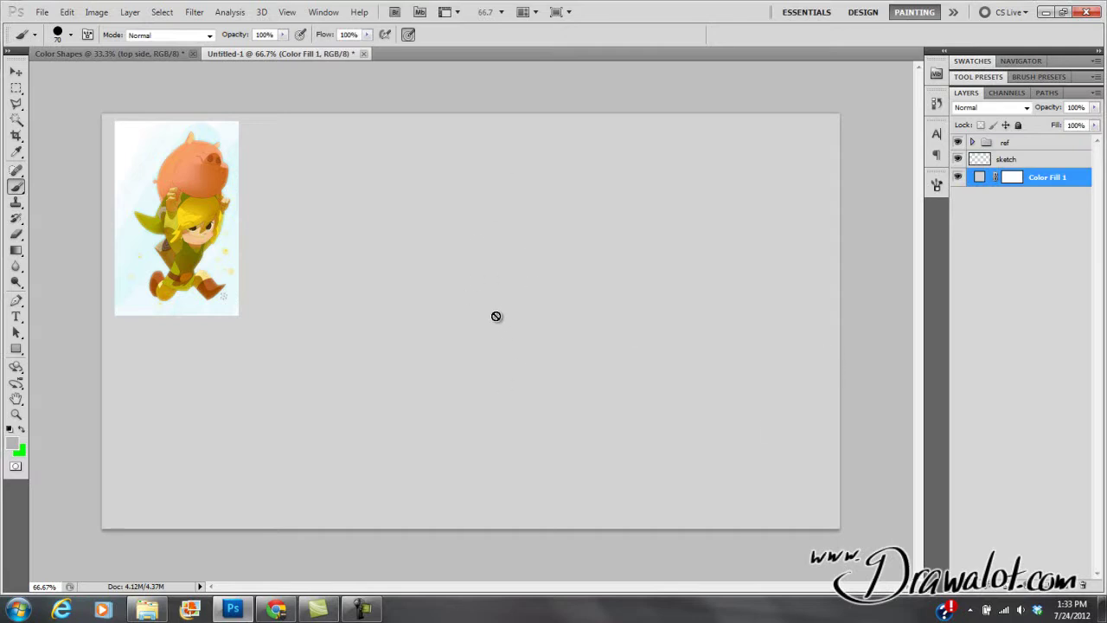
Apply Lock All to the ref group and make the sketch layer active
left_click(982, 164)
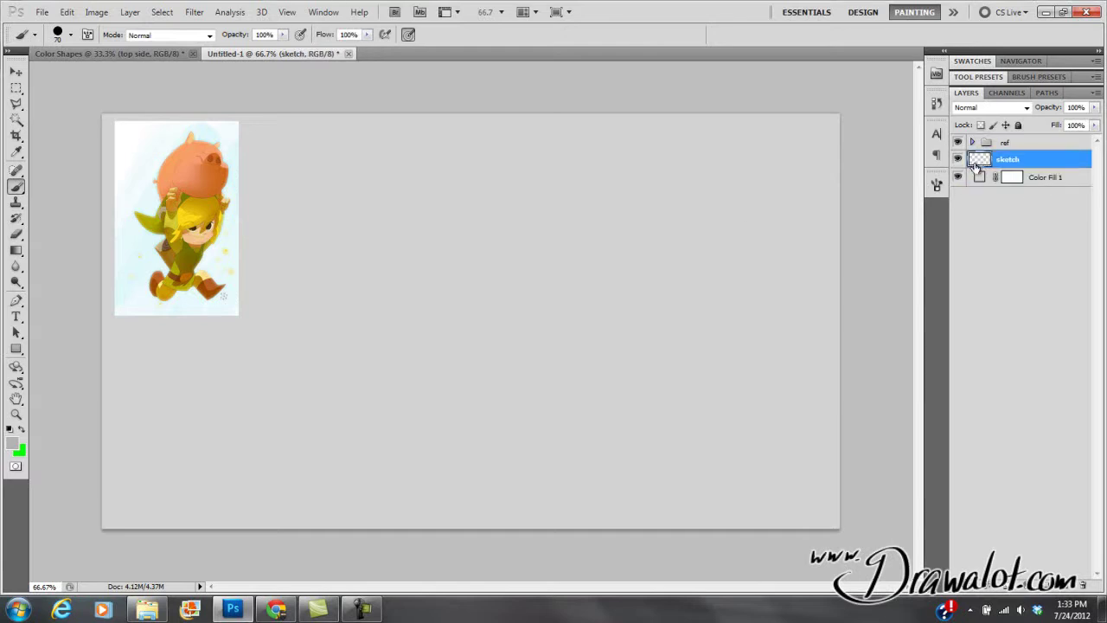
left_click(986, 145)
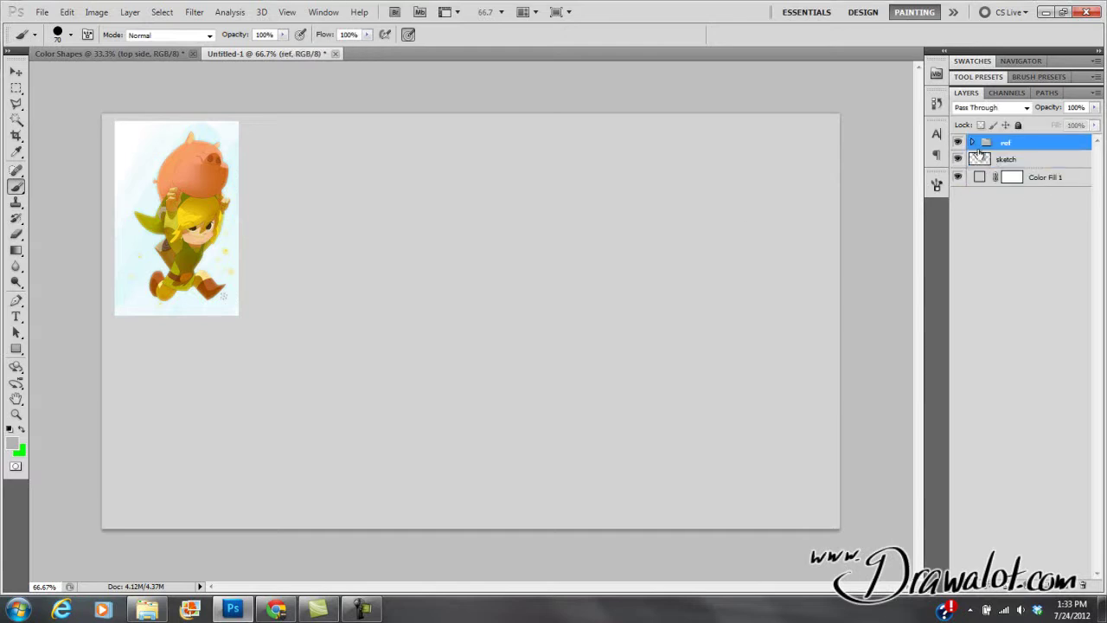
left_click(1019, 126)
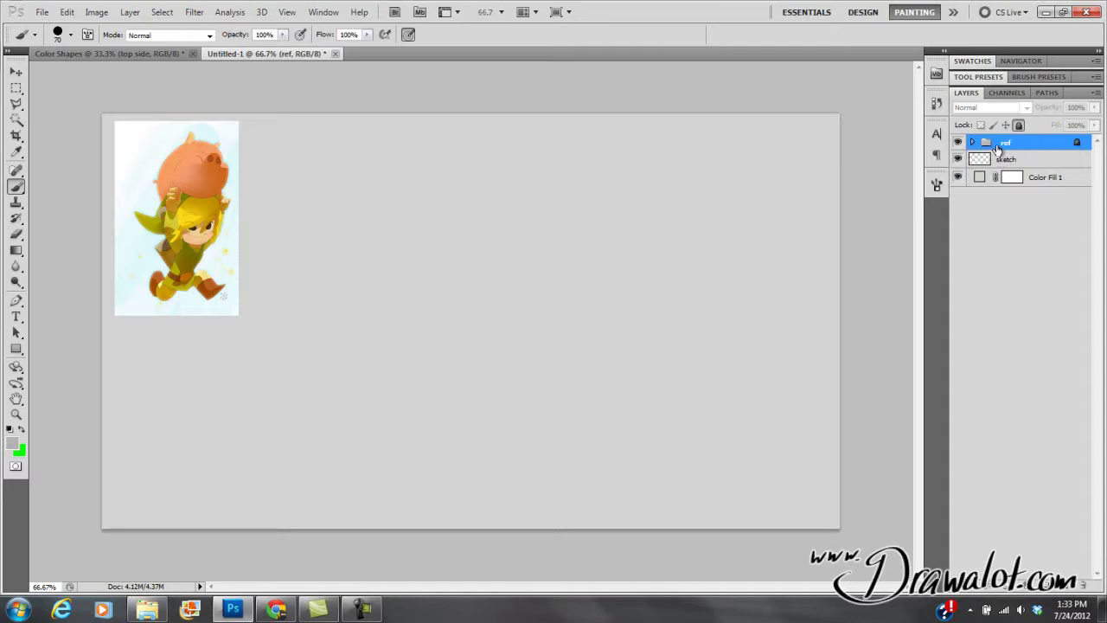
left_click(979, 182)
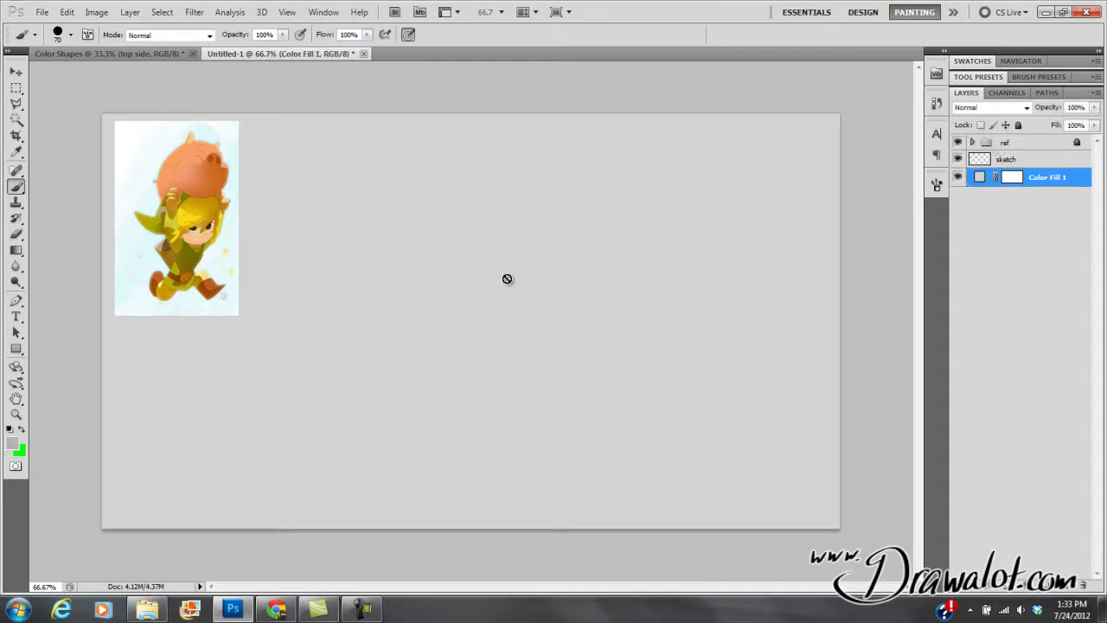
left_click(982, 160)
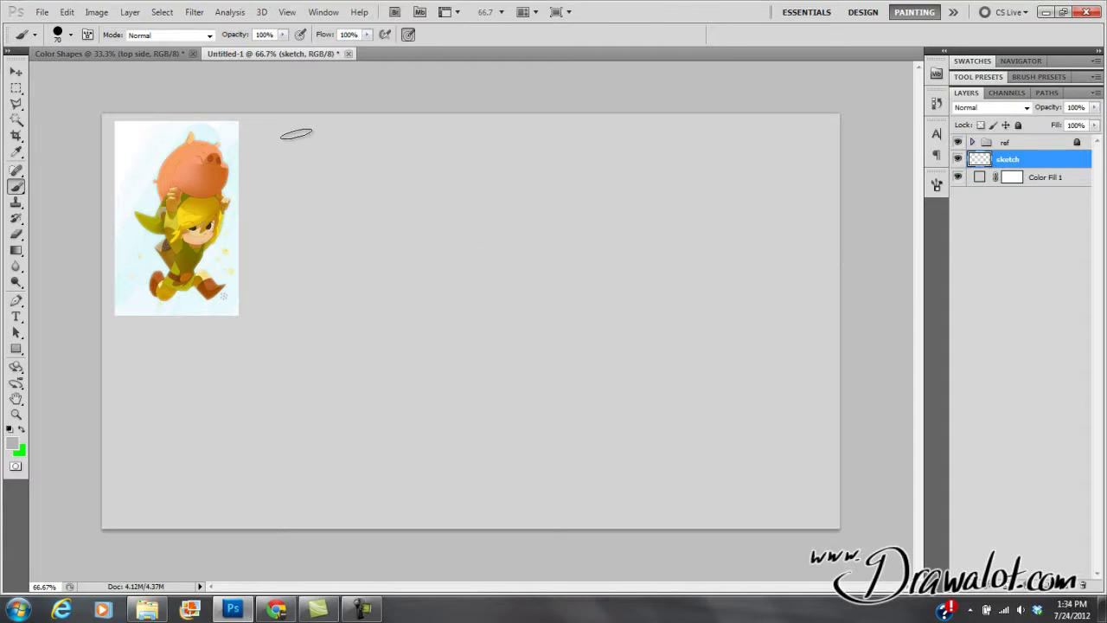
Choose the 39 px round brush tip and keep the brush mode at Normal
left_click(70, 37)
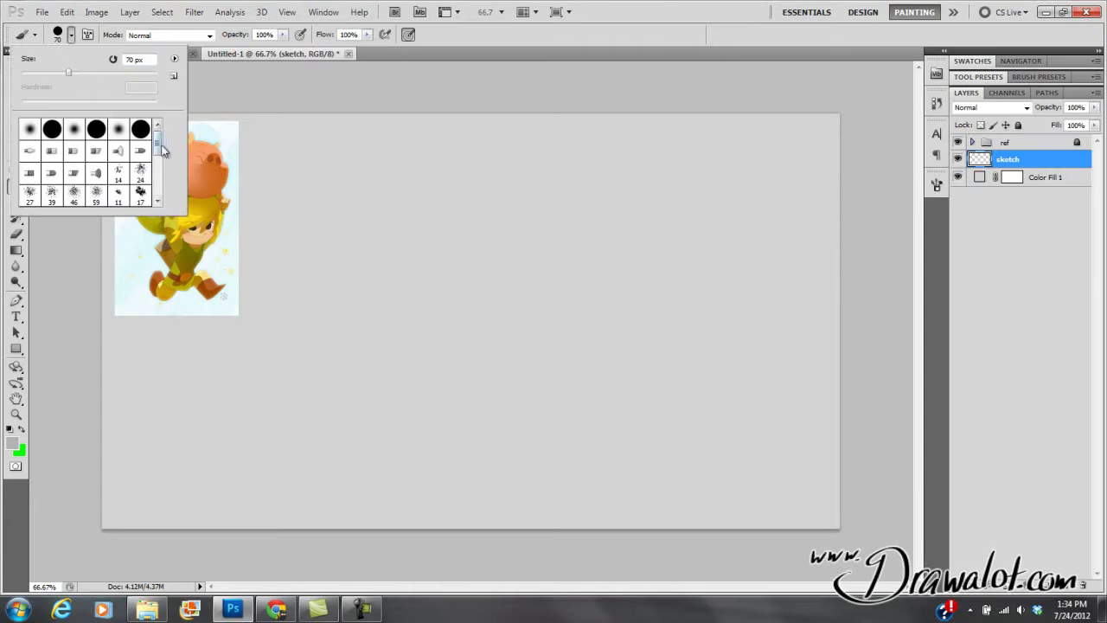
left_click_drag(157, 143, 160, 191)
left_click(73, 194)
left_click(419, 250)
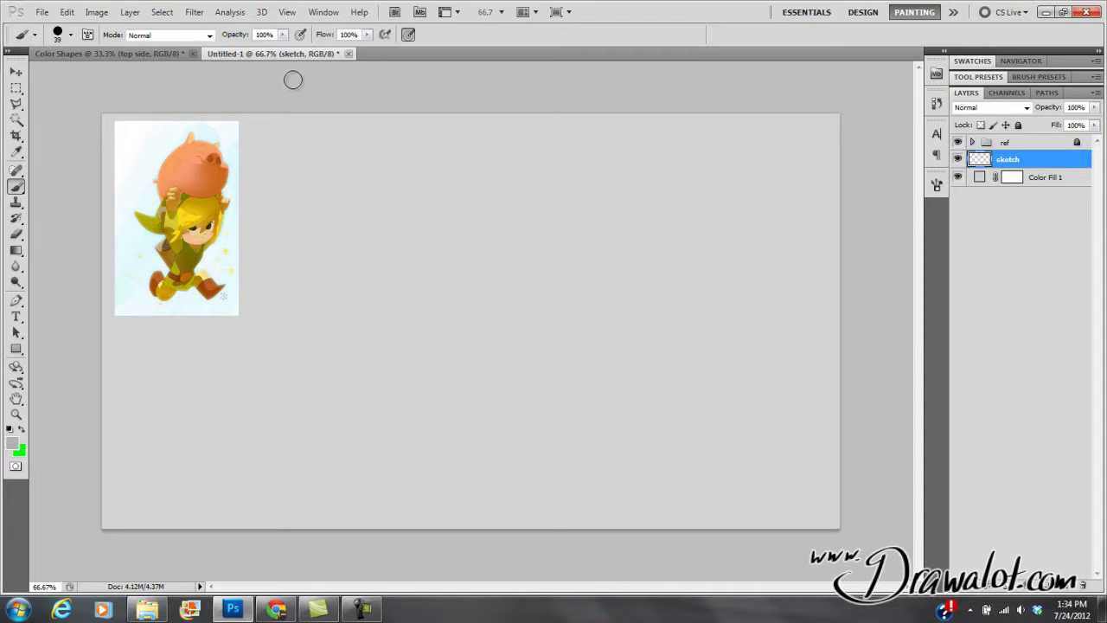
left_click(173, 35)
left_click(171, 38)
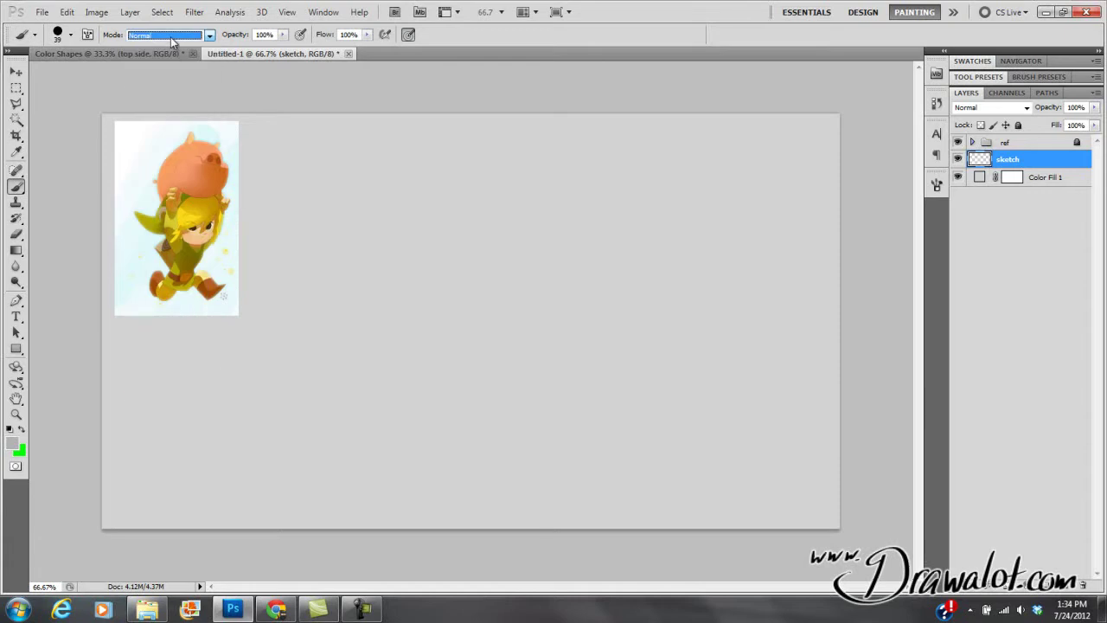
Try an 89 px size and 160/162 px tips, then pick a hard round tip
left_click(70, 37)
type("89")
key("Return")
left_click(31, 194)
left_click(52, 195)
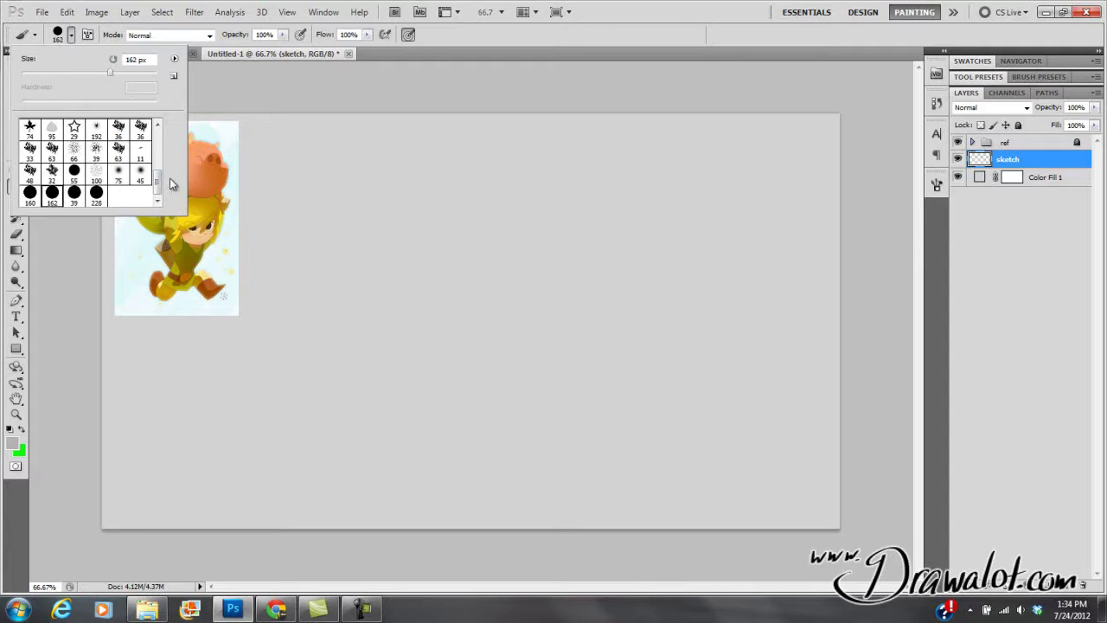
left_click_drag(156, 182, 156, 143)
left_click(141, 130)
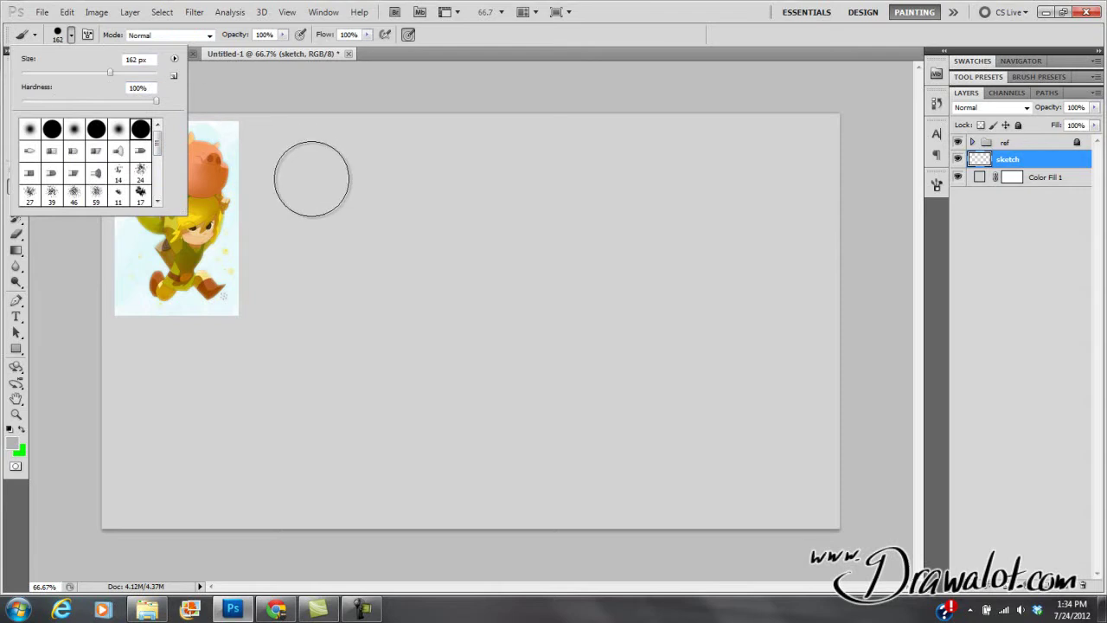
Set the brush to 49 px with a fully soft edge, painting and undoing a test stroke
left_click(67, 72)
left_click_drag(55, 75, 55, 76)
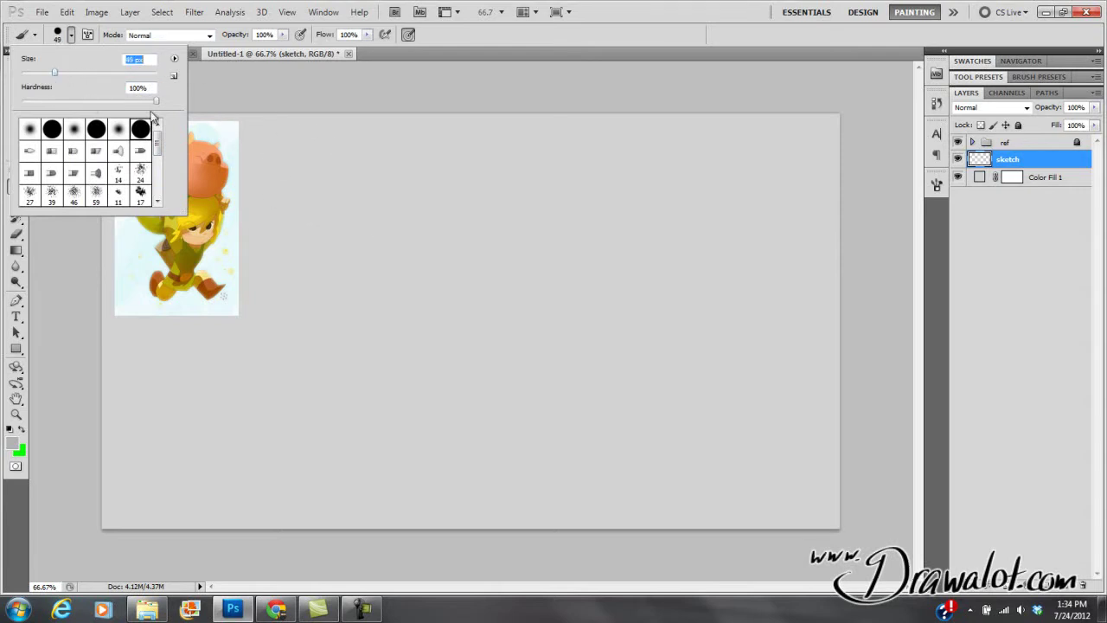
left_click_drag(155, 101, 144, 103)
left_click_drag(15, 104, 15, 103)
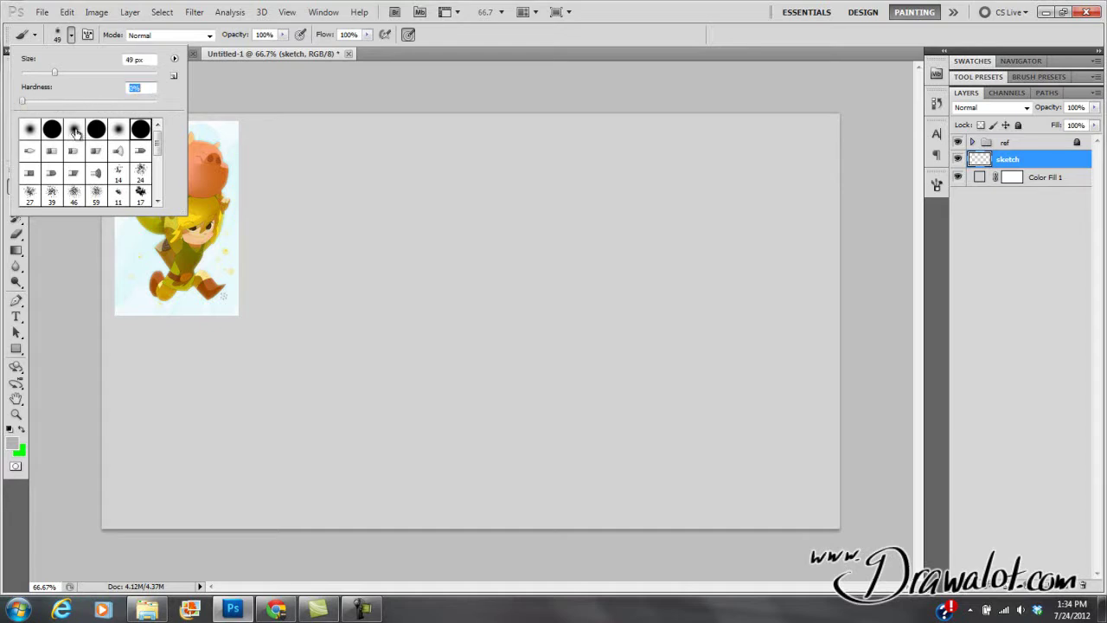
left_click(382, 334)
left_click_drag(357, 188, 610, 346)
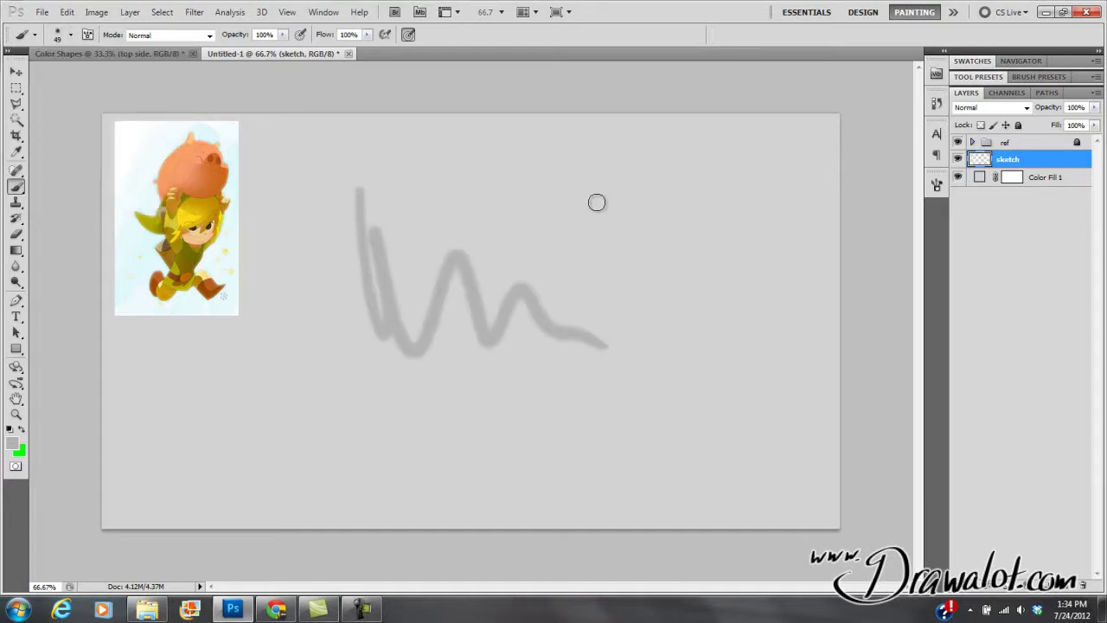
key("ctrl+z")
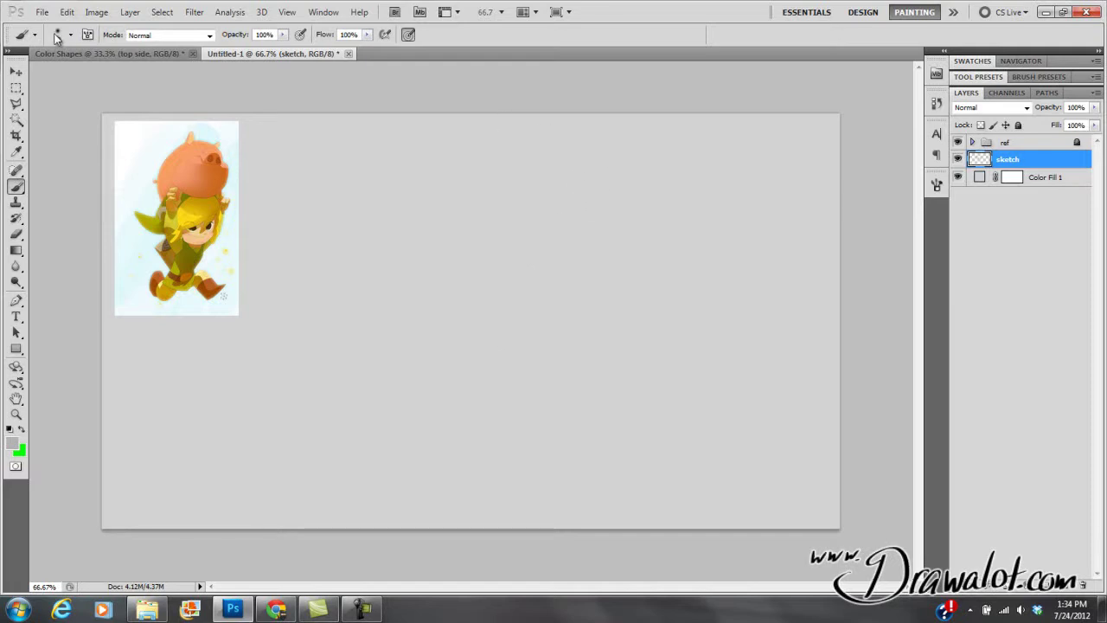
Raise the brush hardness, then paint and undo a hard test stroke
left_click(70, 34)
left_click_drag(23, 105, 153, 105)
left_click(361, 267)
left_click_drag(372, 192, 399, 393)
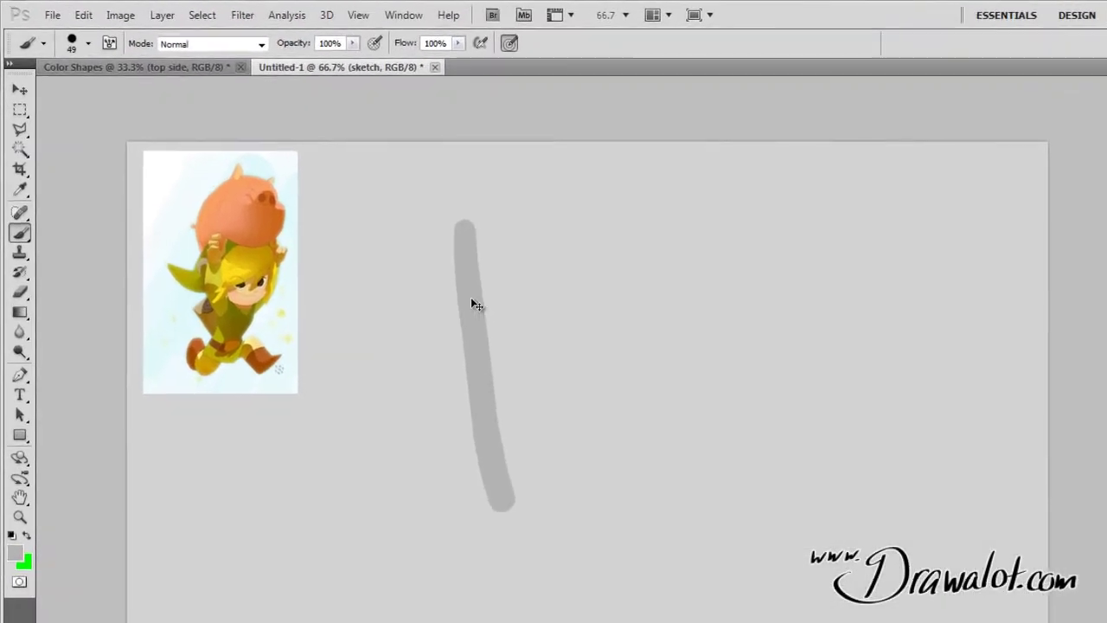
key("ctrl+z")
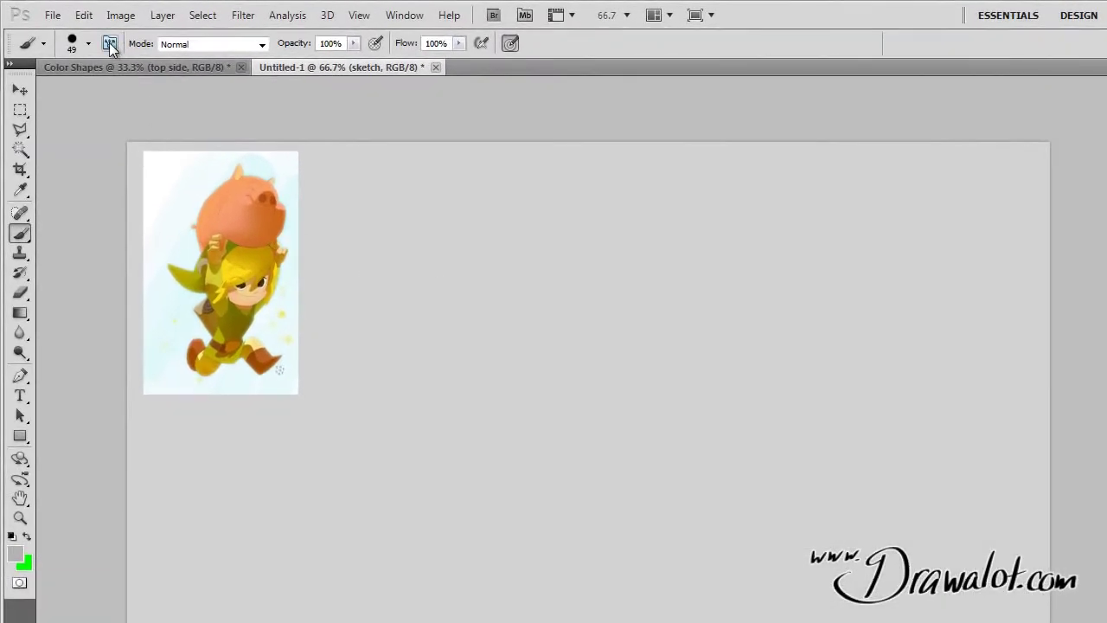
left_click(87, 45)
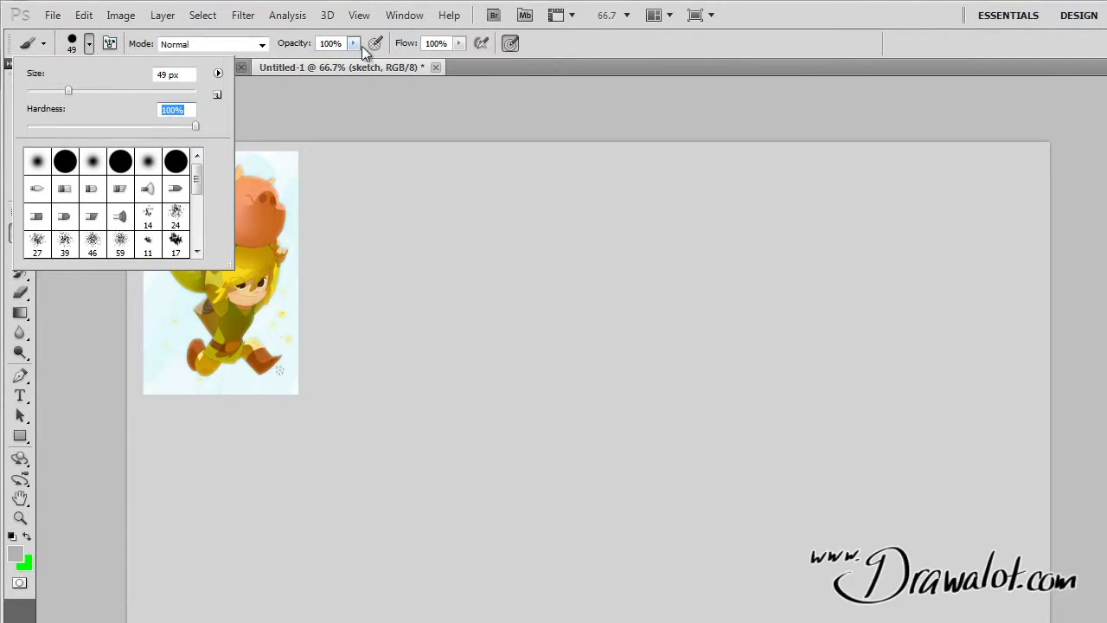
left_click(585, 59)
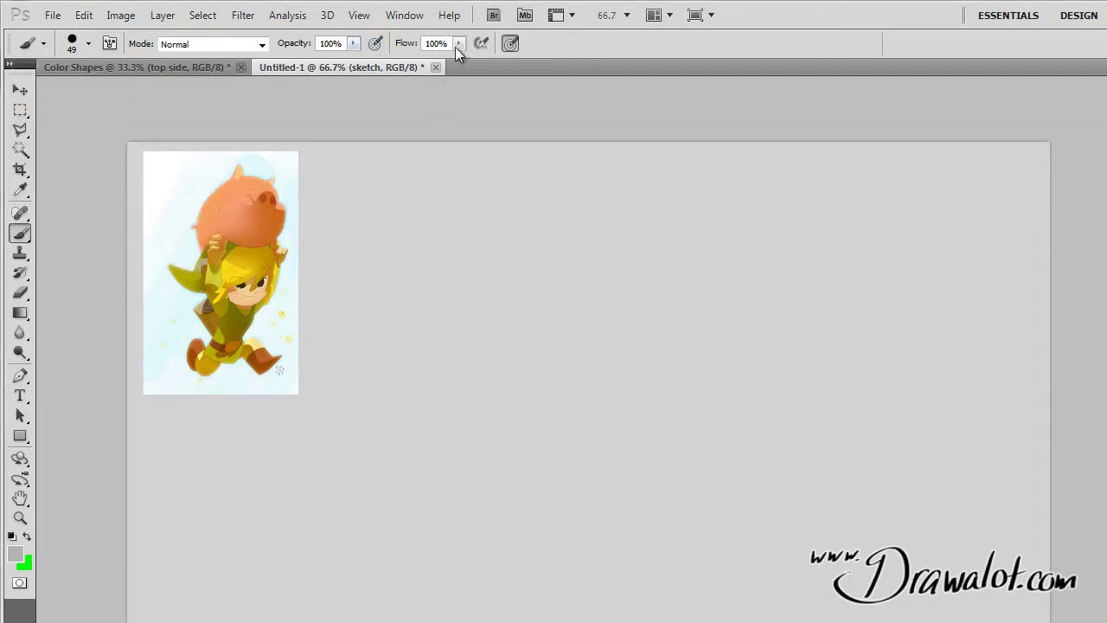
left_click(13, 536)
left_click_drag(494, 236, 534, 509)
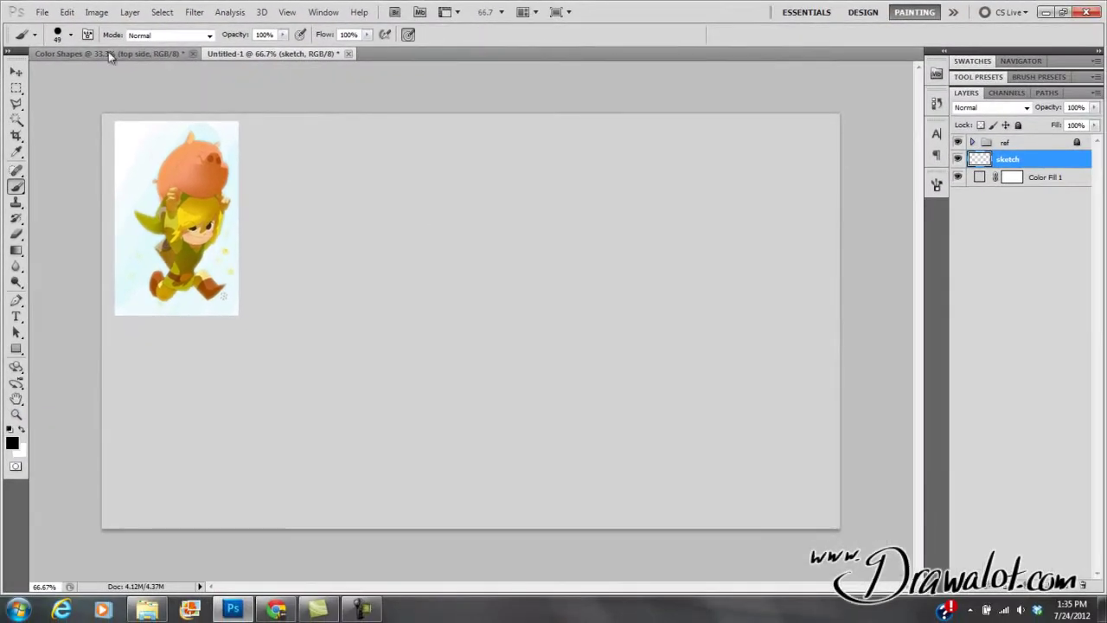
left_click(70, 35)
left_click_drag(39, 104, 21, 103)
left_click(444, 285)
left_click_drag(416, 163, 514, 437)
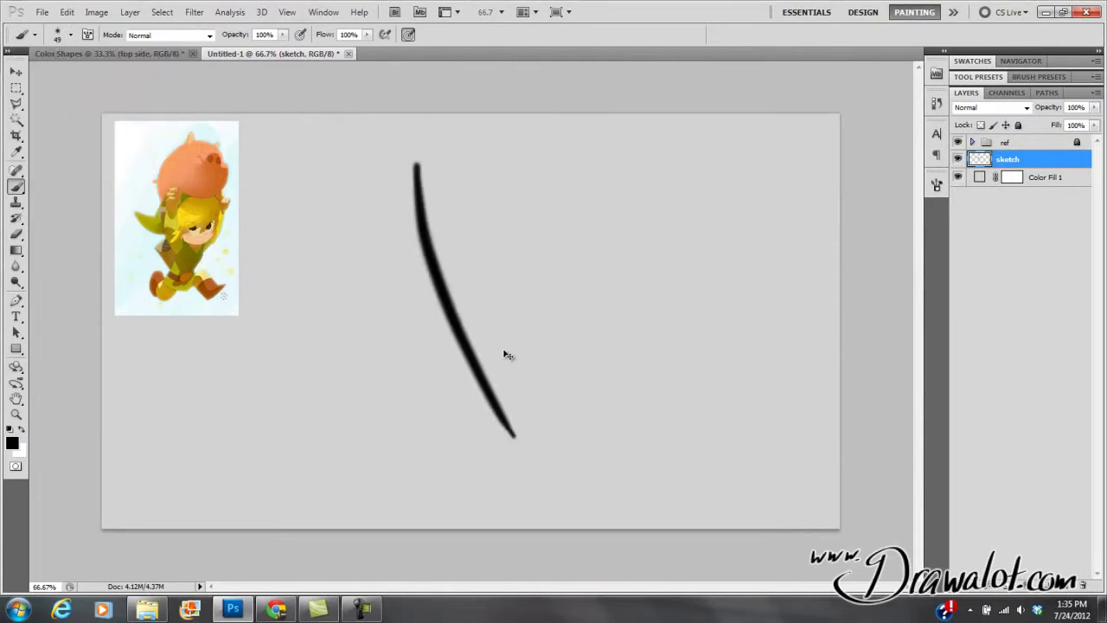
key("ctrl+z")
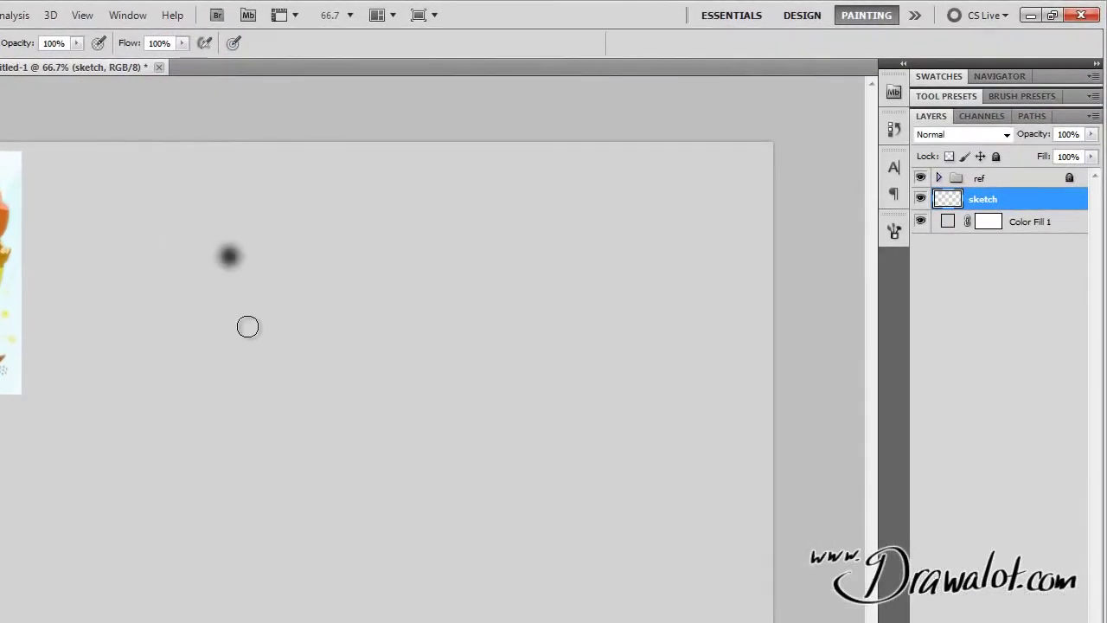
left_click_drag(228, 254, 278, 515)
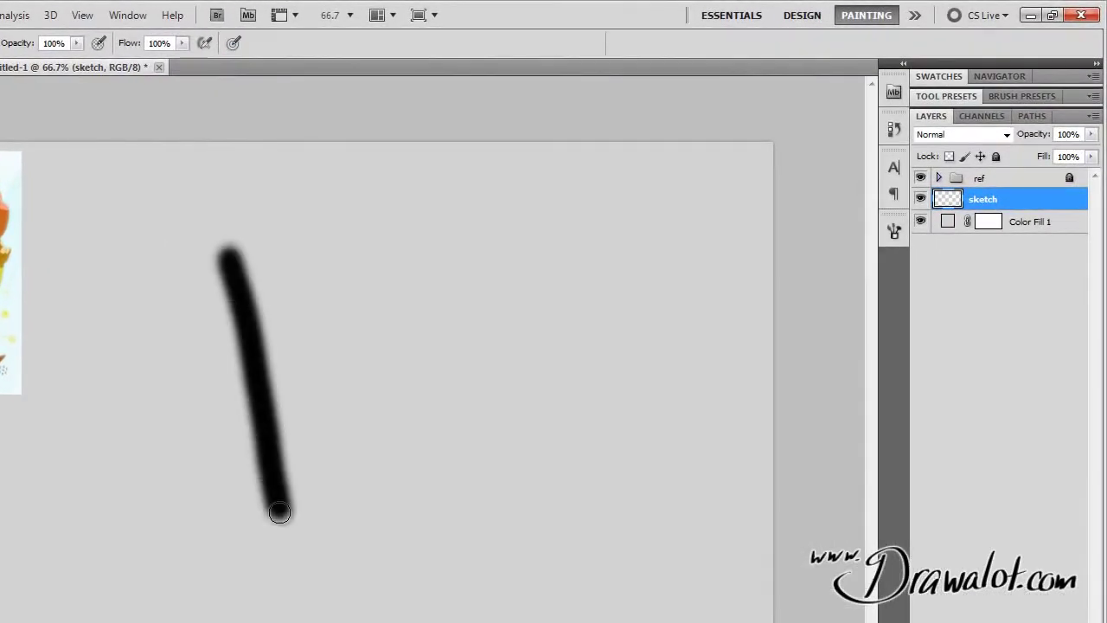
left_click(361, 270)
left_click_drag(268, 381, 474, 358)
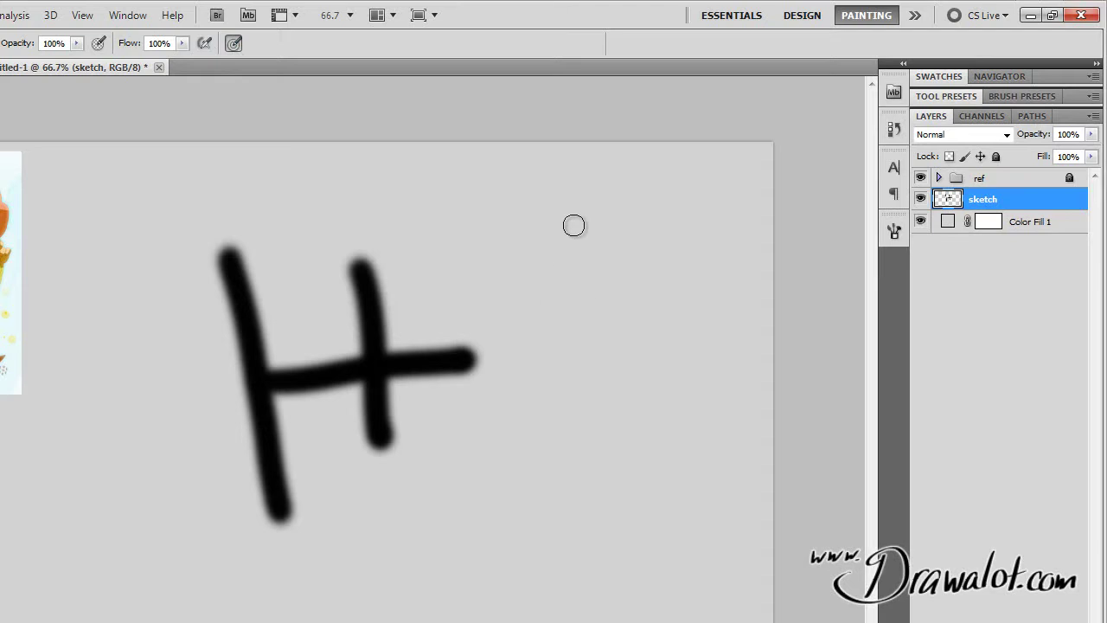
left_click_drag(578, 203, 576, 546)
left_click_drag(644, 215, 446, 423)
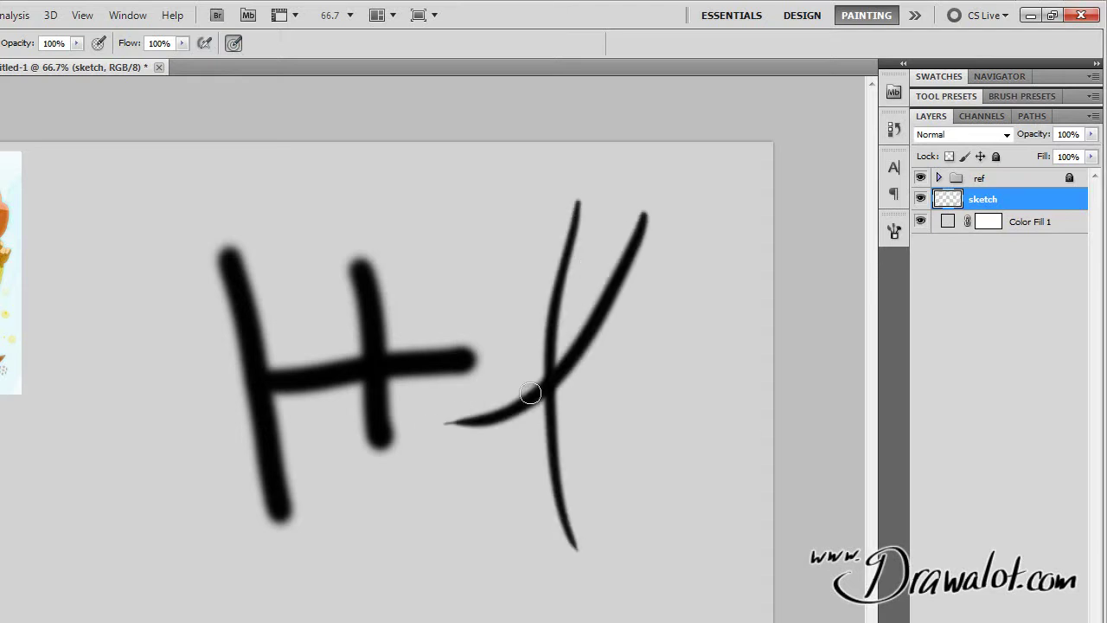
mouse_move(432, 523)
left_mouse_down()
mouse_move(660, 366)
mouse_move(724, 216)
mouse_move(586, 309)
mouse_move(590, 517)
mouse_move(615, 552)
left_mouse_up()
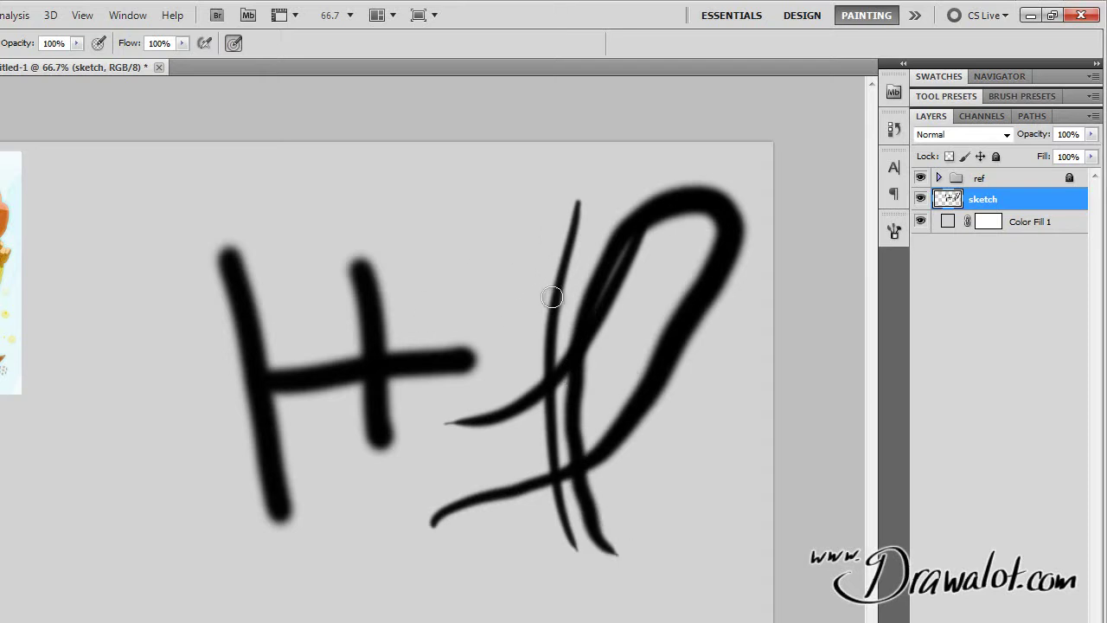
key("ctrl+a")
key("Delete")
key("ctrl+d")
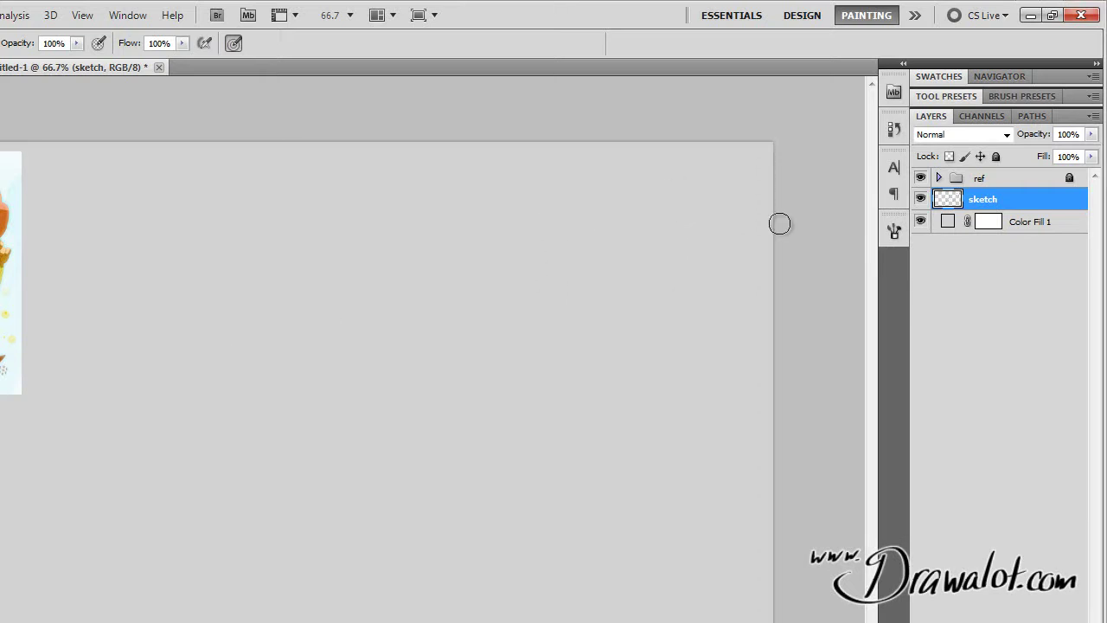
Enable pen pressure for size, enlarge the brush, and clear the resulting test strokes
left_click(234, 46)
right_click(199, 269)
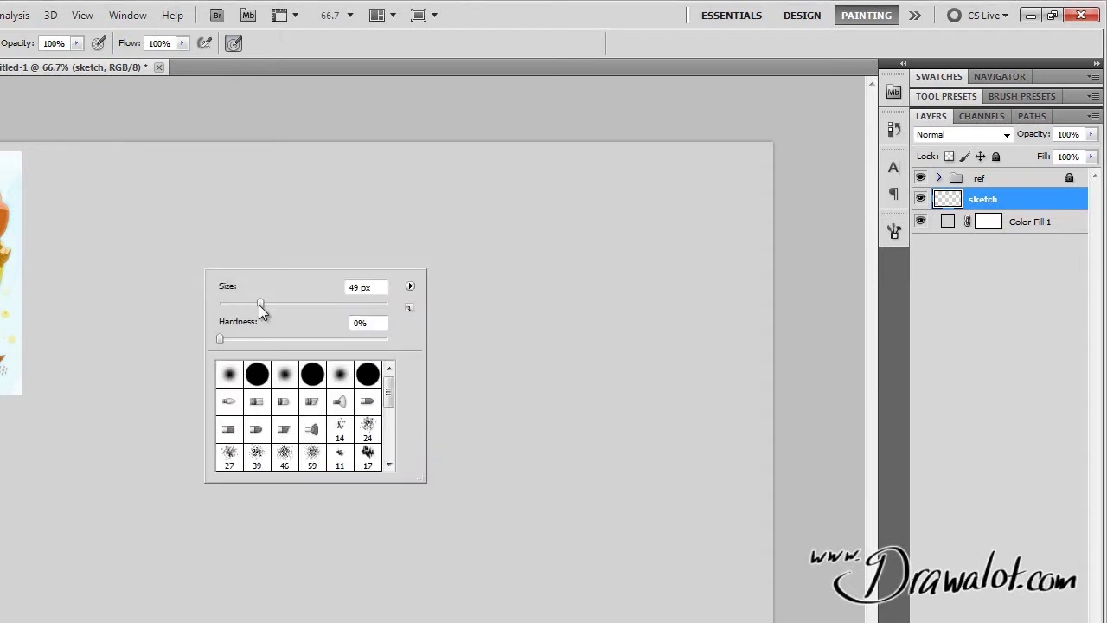
left_click_drag(263, 302, 294, 302)
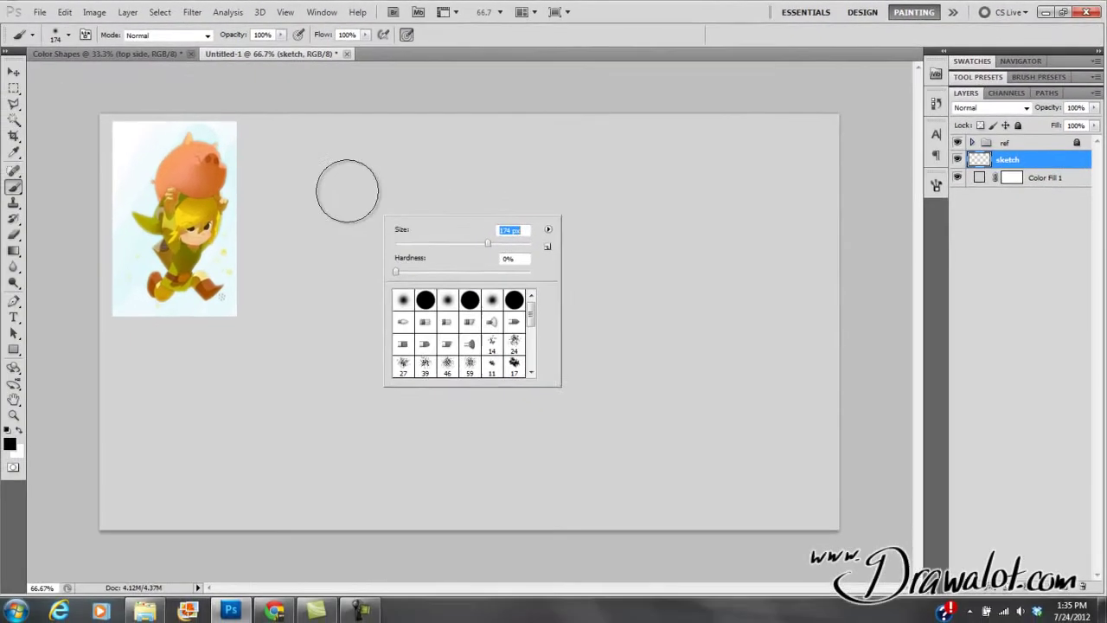
left_click(351, 188)
left_click_drag(346, 189, 361, 411)
mouse_move(421, 236)
left_mouse_down()
mouse_move(563, 321)
mouse_move(701, 303)
left_mouse_up()
key("ctrl+a")
key("Delete")
Shrink the brush right down, then paint and undo a thin zigzag test stroke
right_click(462, 220)
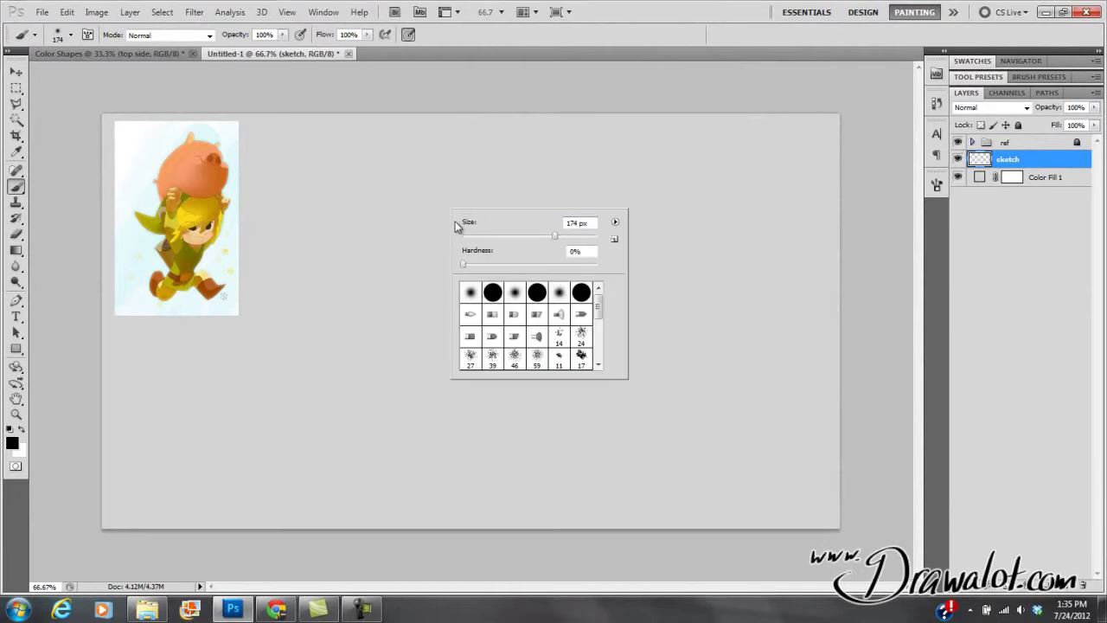
left_click_drag(478, 243, 468, 238)
left_click(366, 279)
mouse_move(353, 205)
left_mouse_down()
mouse_move(511, 321)
mouse_move(632, 307)
left_mouse_up()
key("ctrl+z")
Set brush hardness to 100%, check opacity and flow, then paint and undo a test cross
right_click(475, 218)
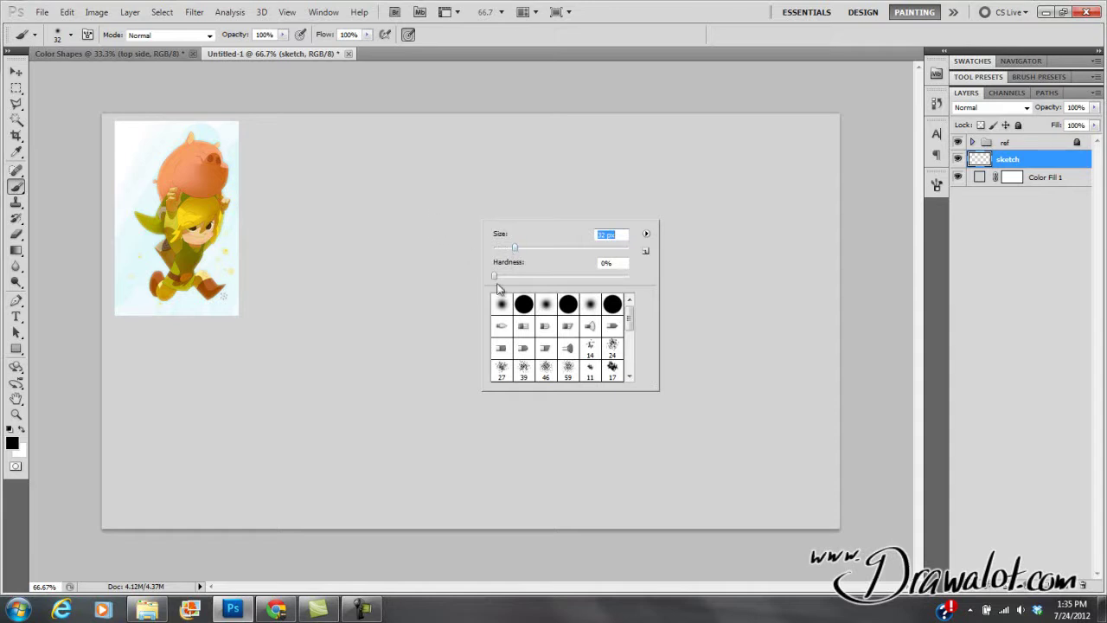
left_click_drag(508, 280, 631, 278)
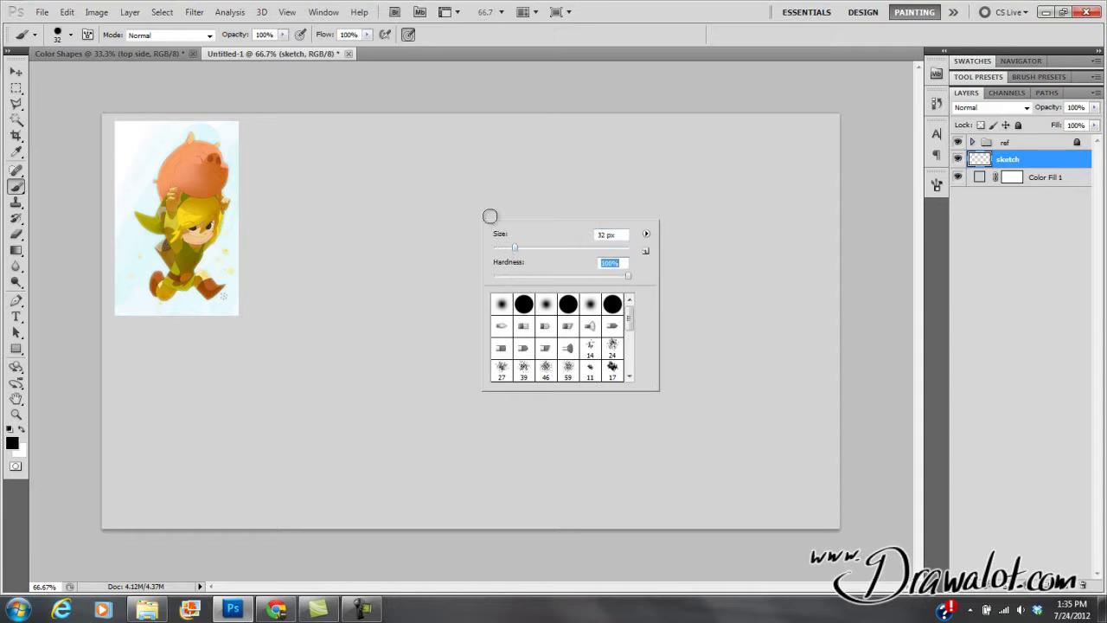
left_click(283, 35)
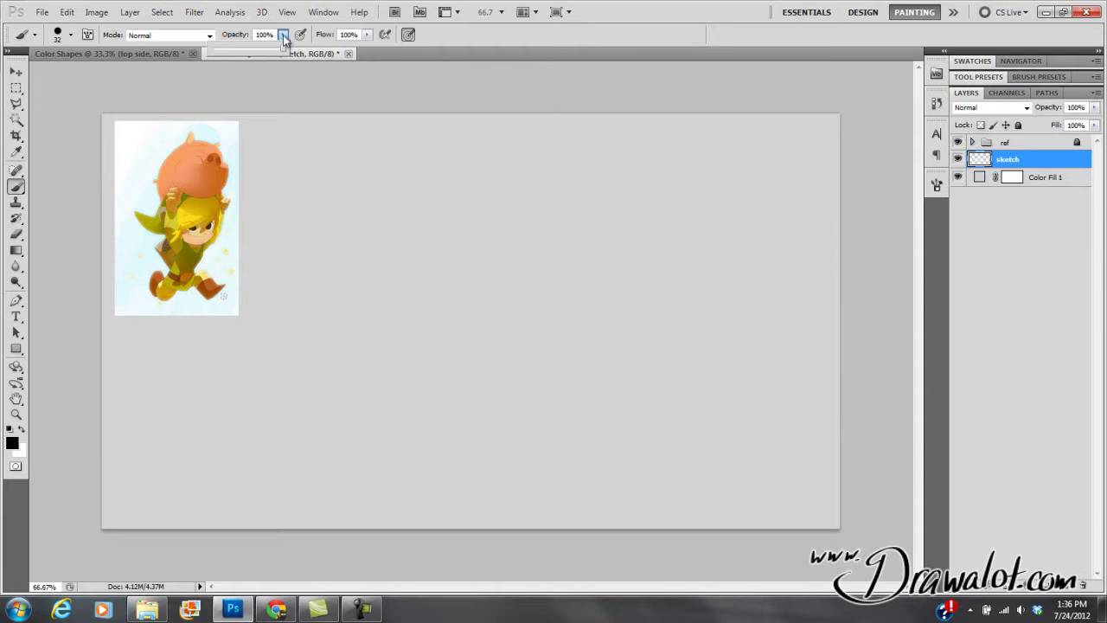
left_click(368, 38)
left_click(368, 40)
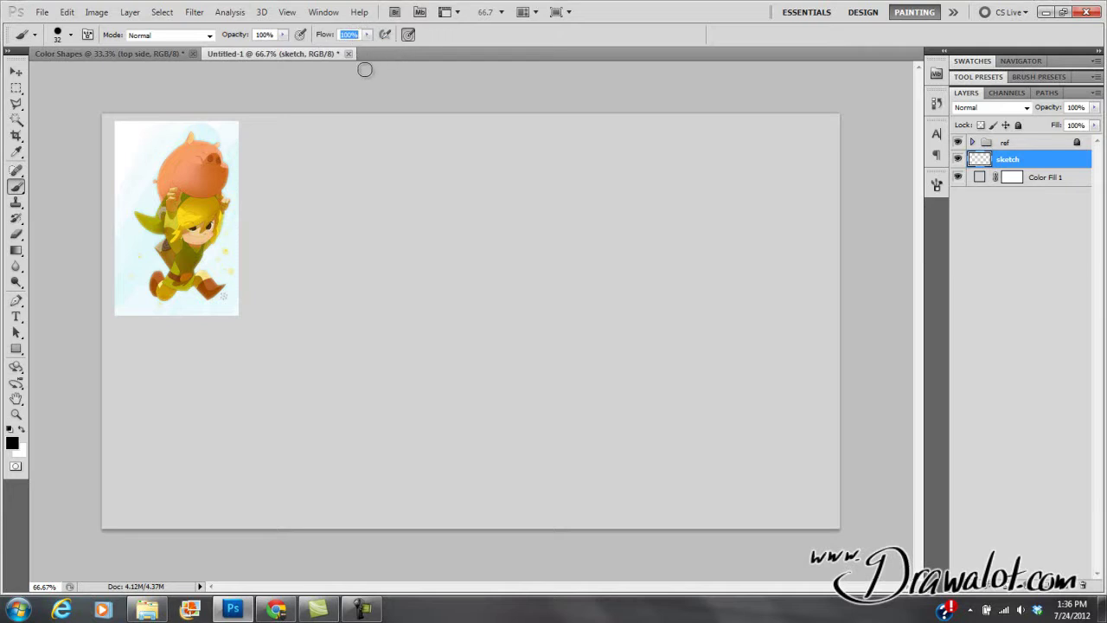
left_click_drag(384, 185, 433, 386)
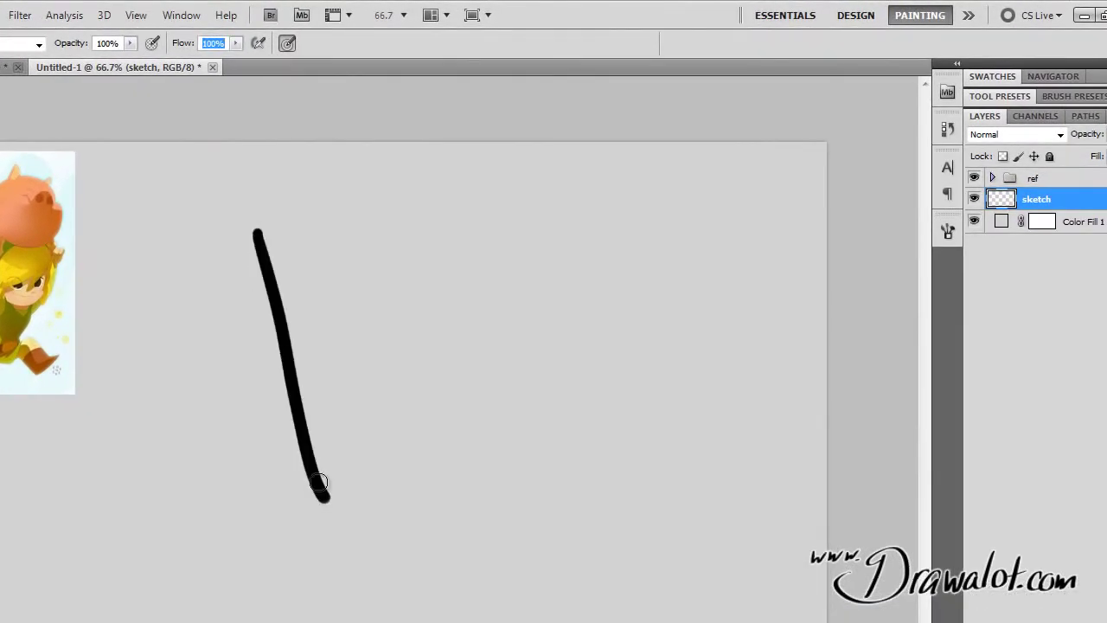
left_click_drag(200, 418, 416, 339)
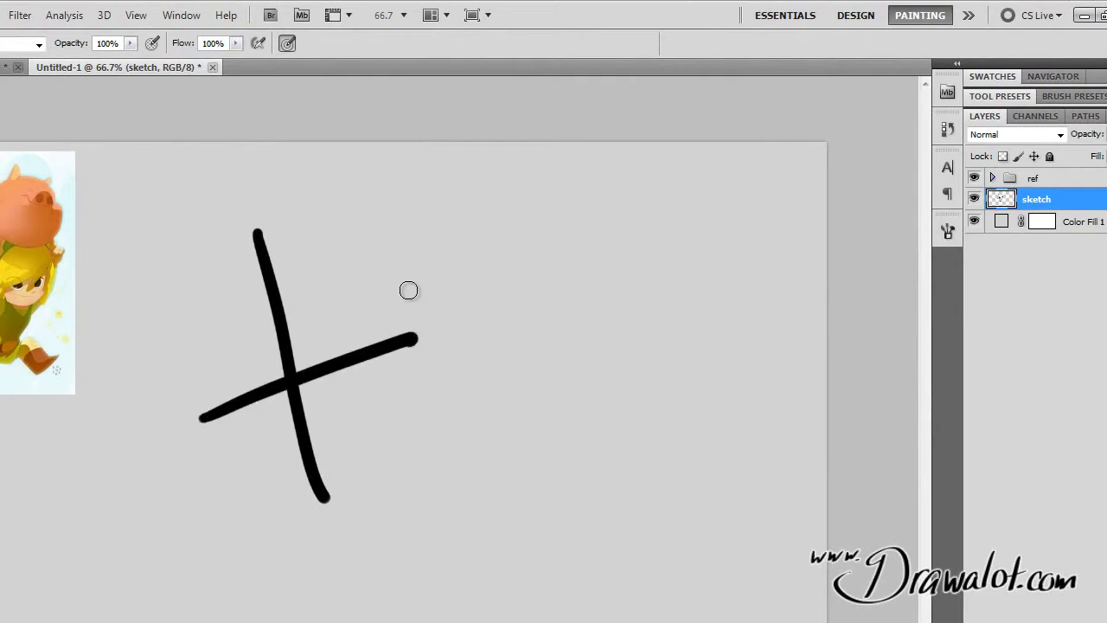
key("ctrl+alt+z")
key("ctrl+alt+z")
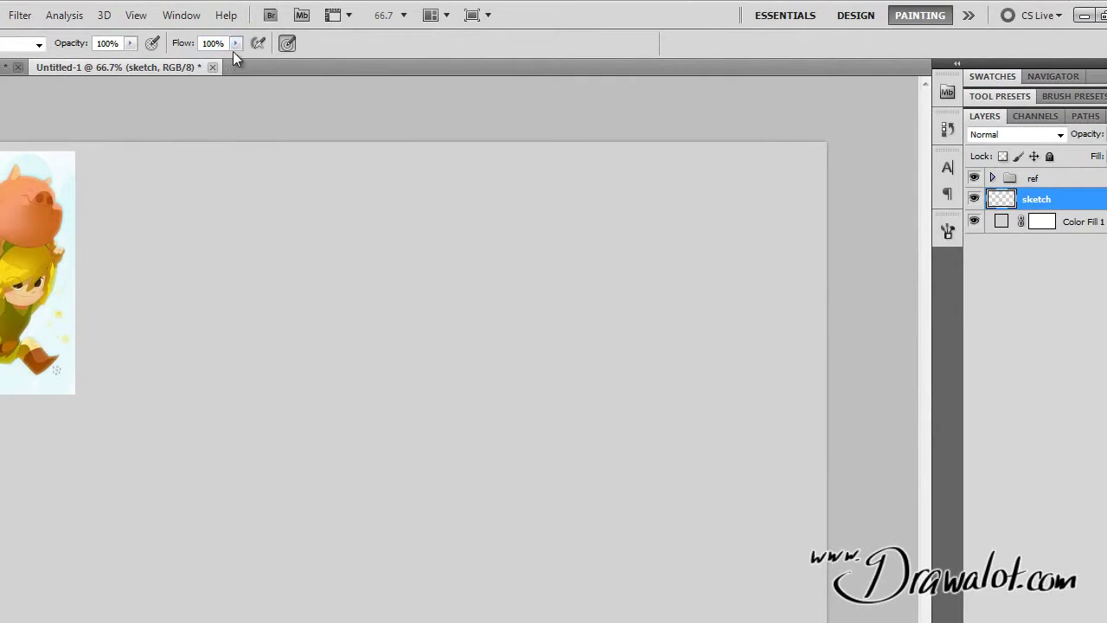
Set brush opacity to 15% and paint faint crossing vertical and diagonal strokes
left_click(129, 44)
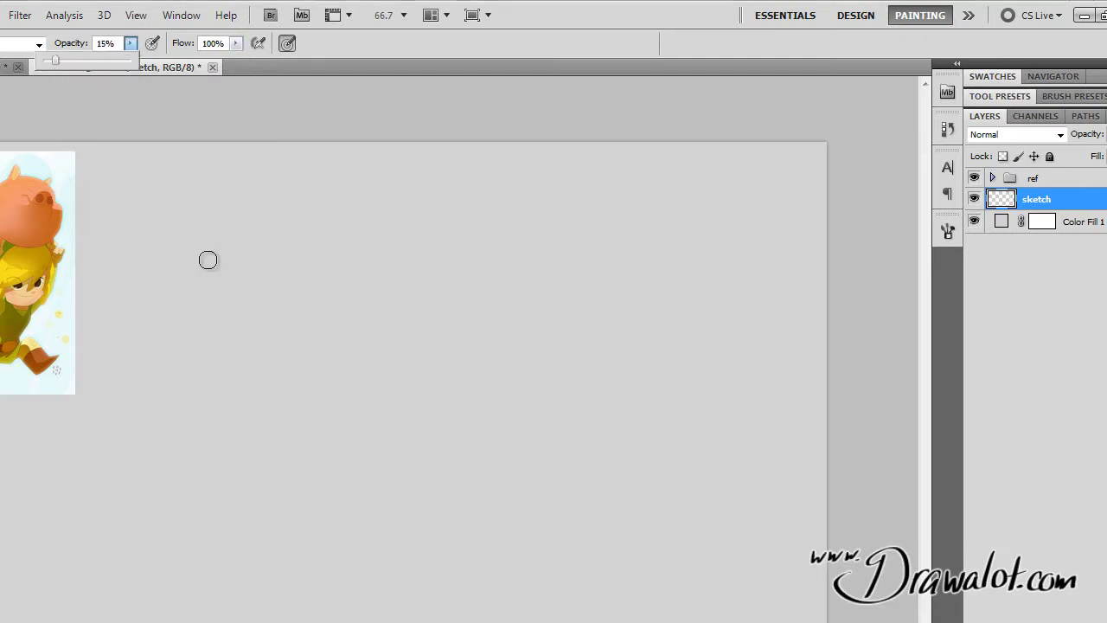
left_click_drag(209, 248, 258, 517)
left_click_drag(143, 455, 353, 327)
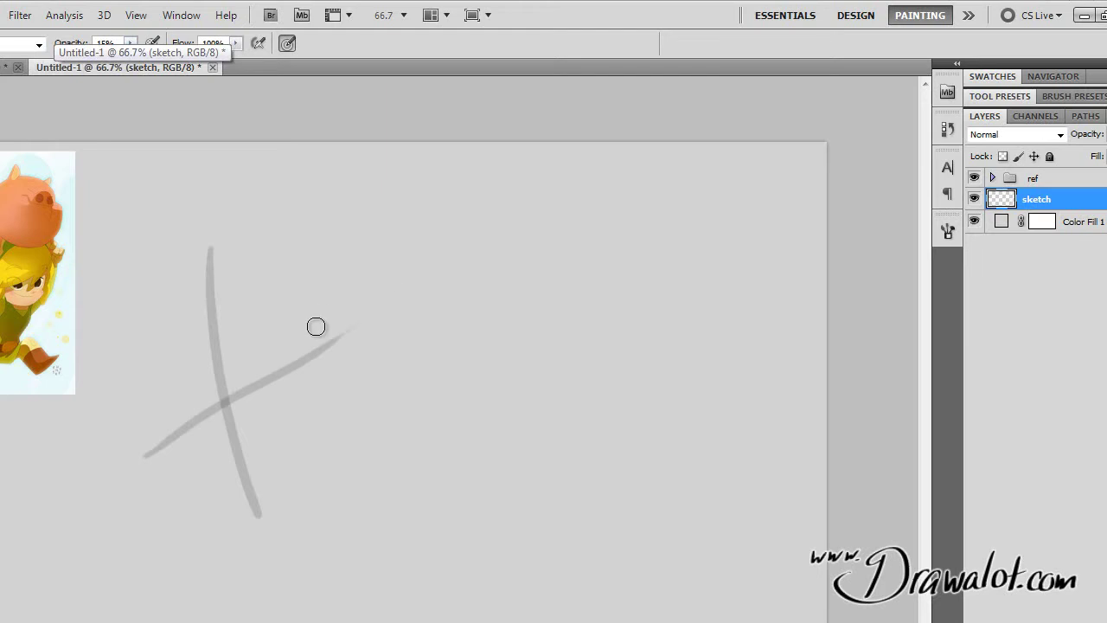
left_click_drag(329, 271, 324, 481)
left_click_drag(270, 449, 439, 396)
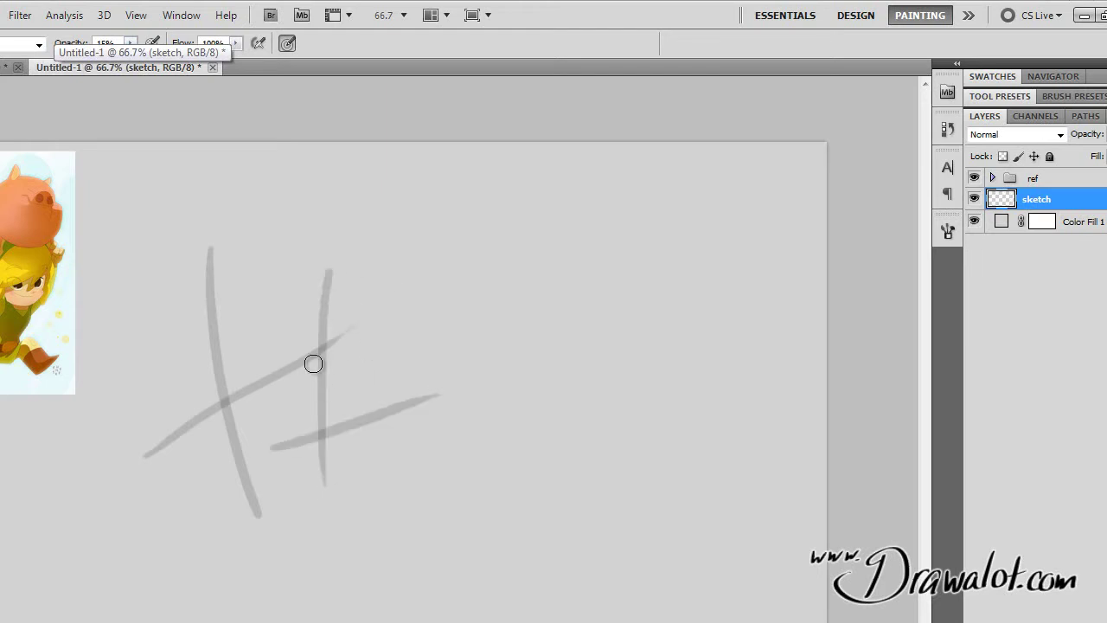
Scribble layered strokes to build a darker patch, plus lighter grey strokes beside it
mouse_move(328, 314)
left_mouse_down()
mouse_move(363, 291)
mouse_move(354, 464)
mouse_move(334, 329)
mouse_move(324, 420)
mouse_move(375, 325)
mouse_move(326, 340)
mouse_move(351, 334)
mouse_move(354, 346)
mouse_move(332, 320)
mouse_move(312, 458)
mouse_move(351, 338)
mouse_move(317, 432)
left_mouse_up()
mouse_move(324, 339)
left_mouse_down()
mouse_move(313, 431)
mouse_move(344, 317)
mouse_move(324, 361)
mouse_move(350, 304)
left_mouse_up()
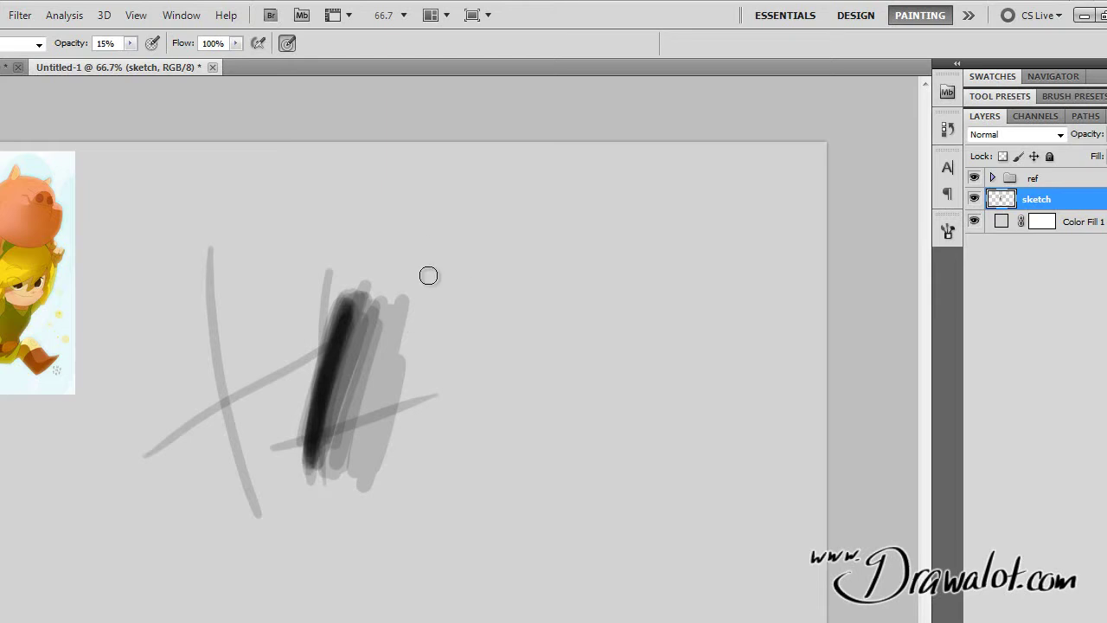
mouse_move(398, 383)
left_mouse_down()
mouse_move(410, 442)
mouse_move(459, 285)
mouse_move(470, 495)
mouse_move(485, 480)
mouse_move(436, 265)
mouse_move(498, 231)
mouse_move(517, 198)
mouse_move(499, 366)
left_mouse_up()
mouse_move(470, 214)
left_mouse_down()
mouse_move(440, 294)
mouse_move(424, 412)
mouse_move(490, 222)
left_mouse_up()
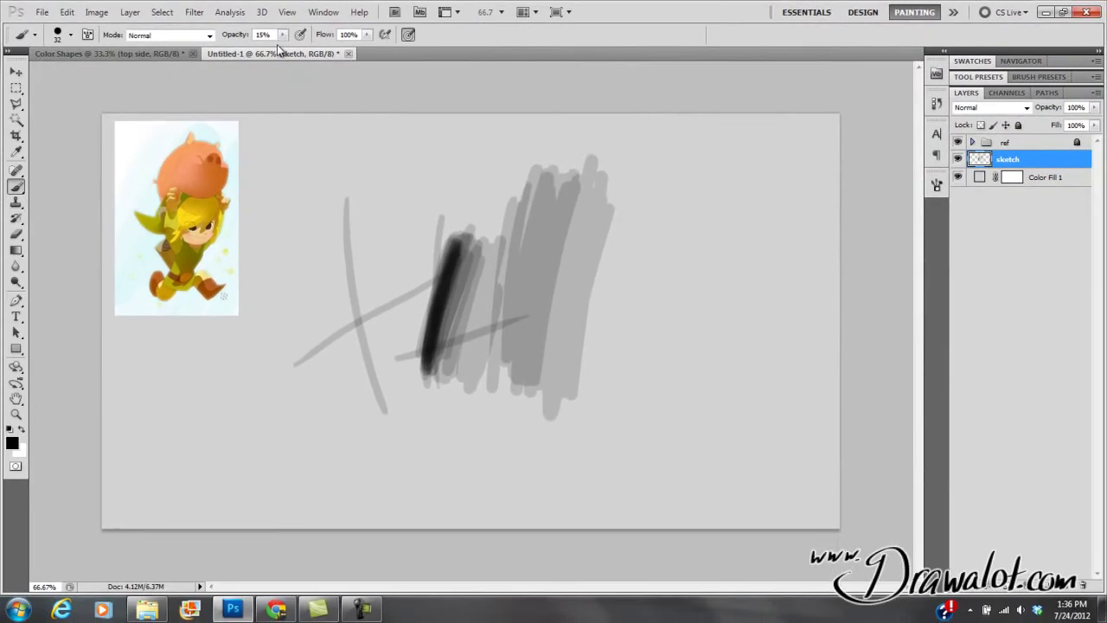
At 100% opacity and 15% flow, build up dark curved strokes and add a grey zigzag
left_click(282, 35)
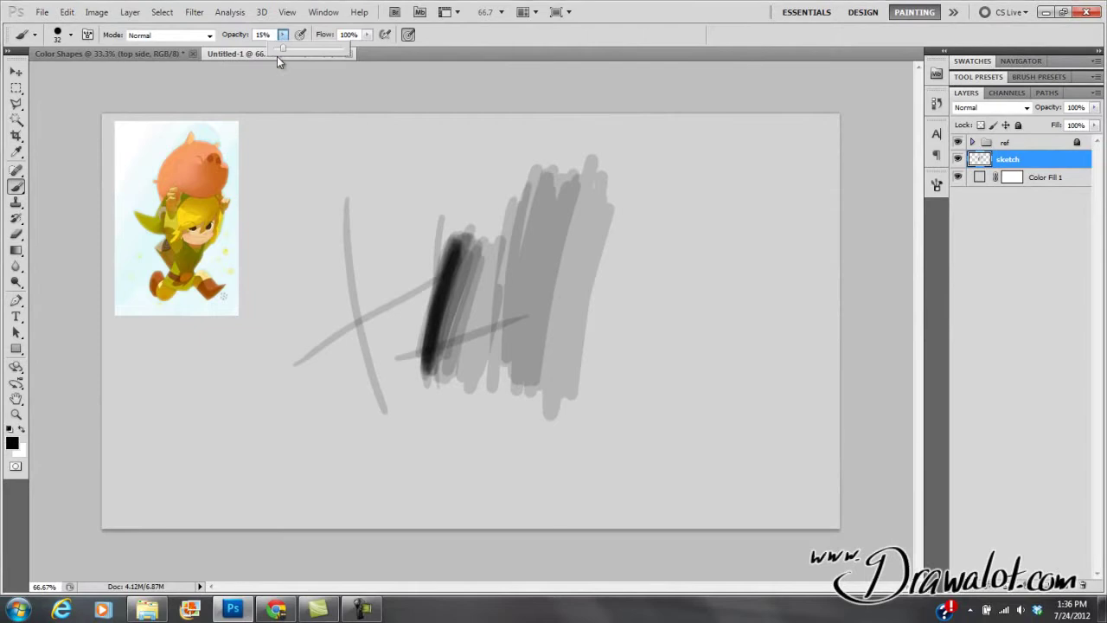
left_click(366, 35)
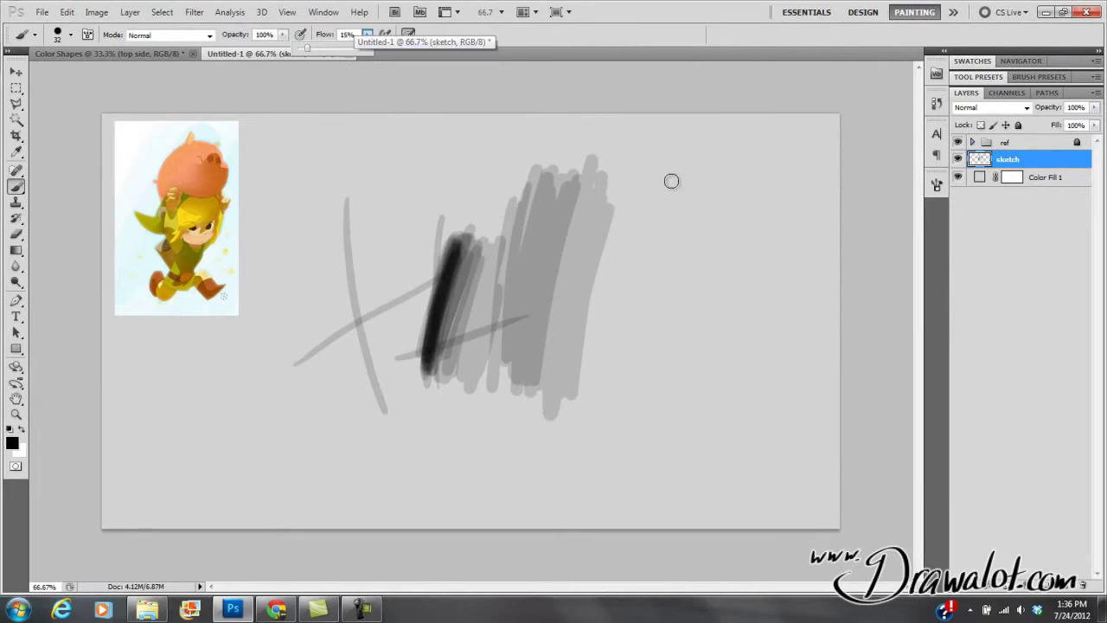
mouse_move(677, 179)
left_mouse_down()
mouse_move(629, 428)
mouse_move(648, 314)
left_mouse_up()
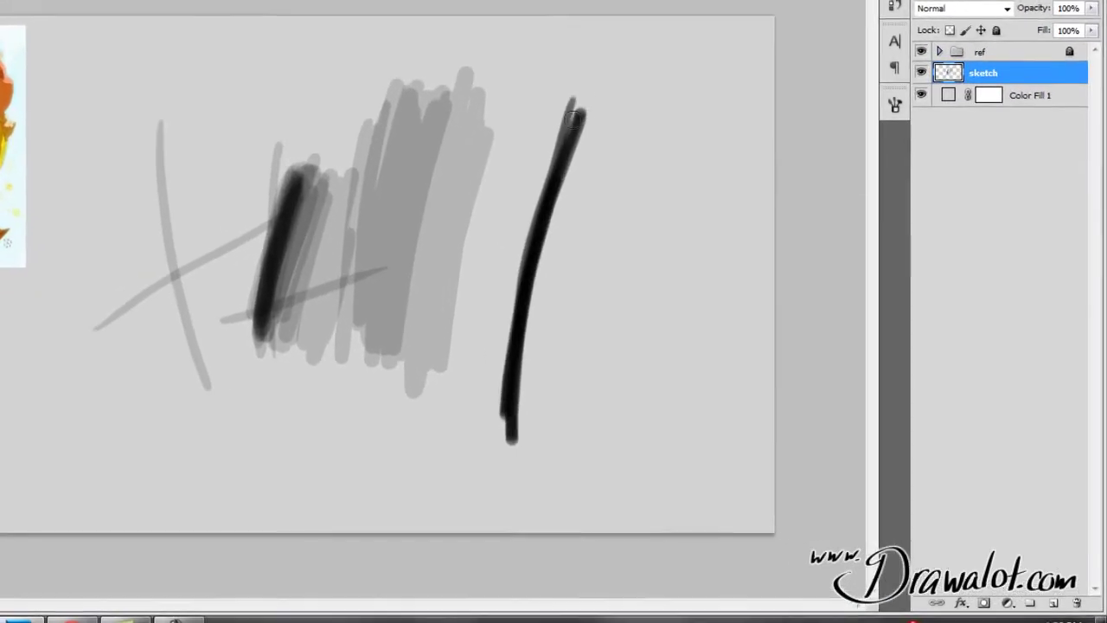
left_click_drag(629, 424, 641, 293)
mouse_move(524, 88)
left_mouse_down()
mouse_move(455, 323)
mouse_move(512, 102)
left_mouse_up()
mouse_move(459, 294)
left_mouse_down()
mouse_move(525, 79)
mouse_move(460, 297)
left_mouse_up()
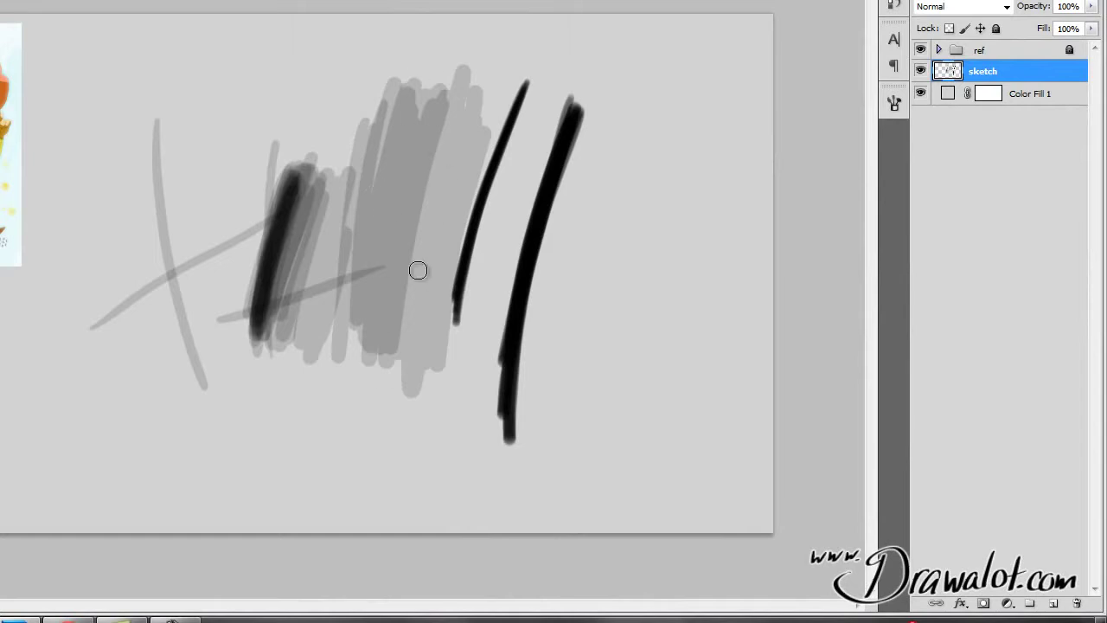
mouse_move(632, 109)
left_mouse_down()
mouse_move(683, 402)
mouse_move(663, 351)
left_mouse_up()
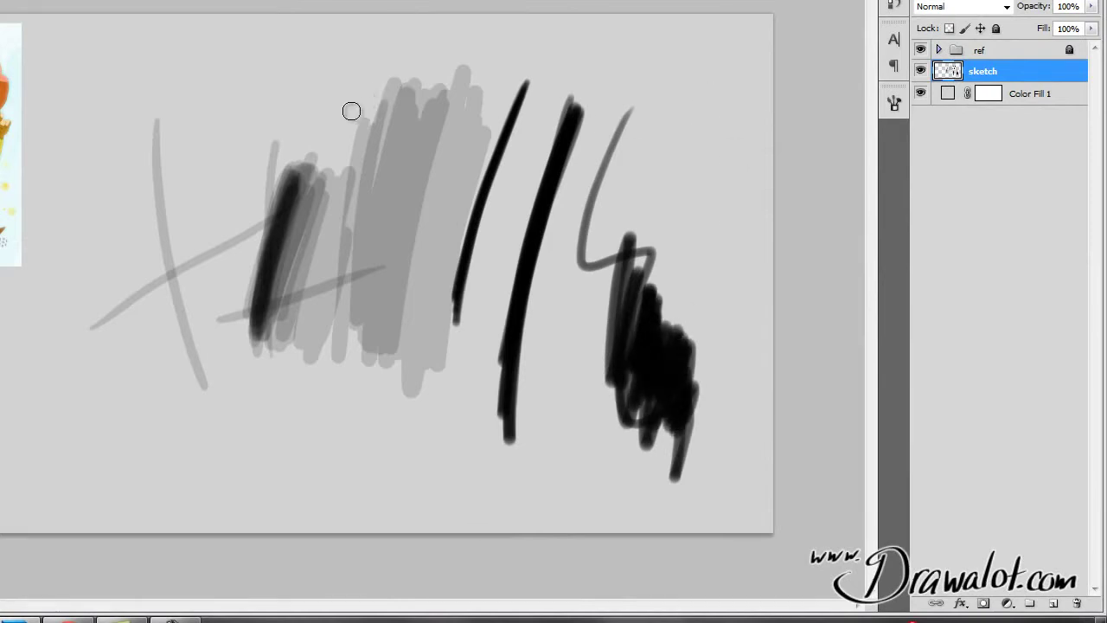
Delete the earlier test strokes from the sketch layer with a rectangular selection
key("m")
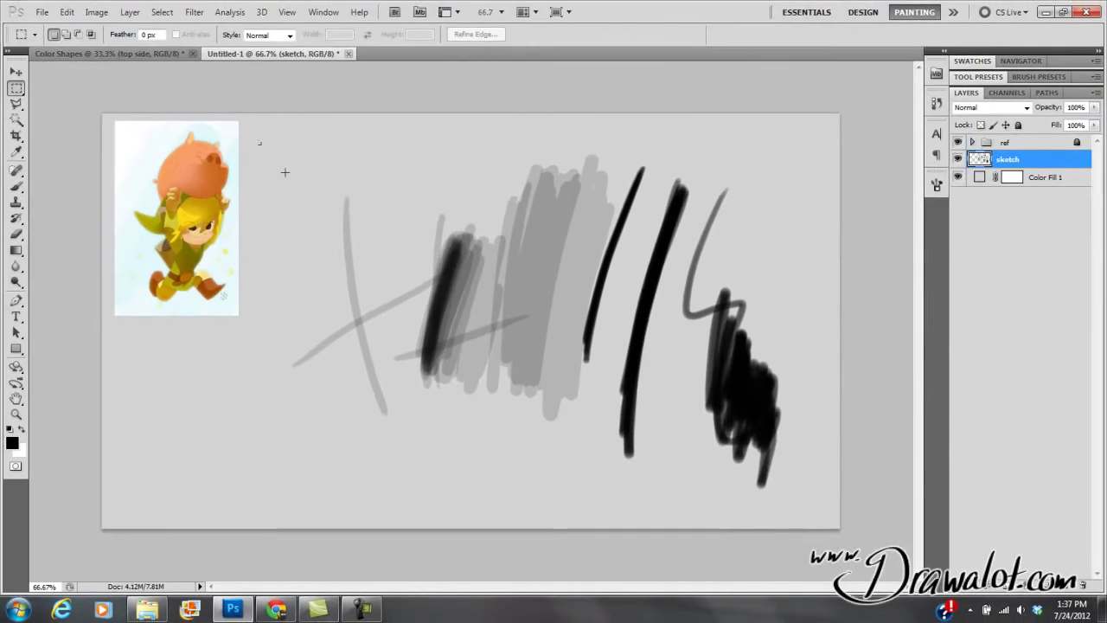
left_click_drag(258, 140, 824, 500)
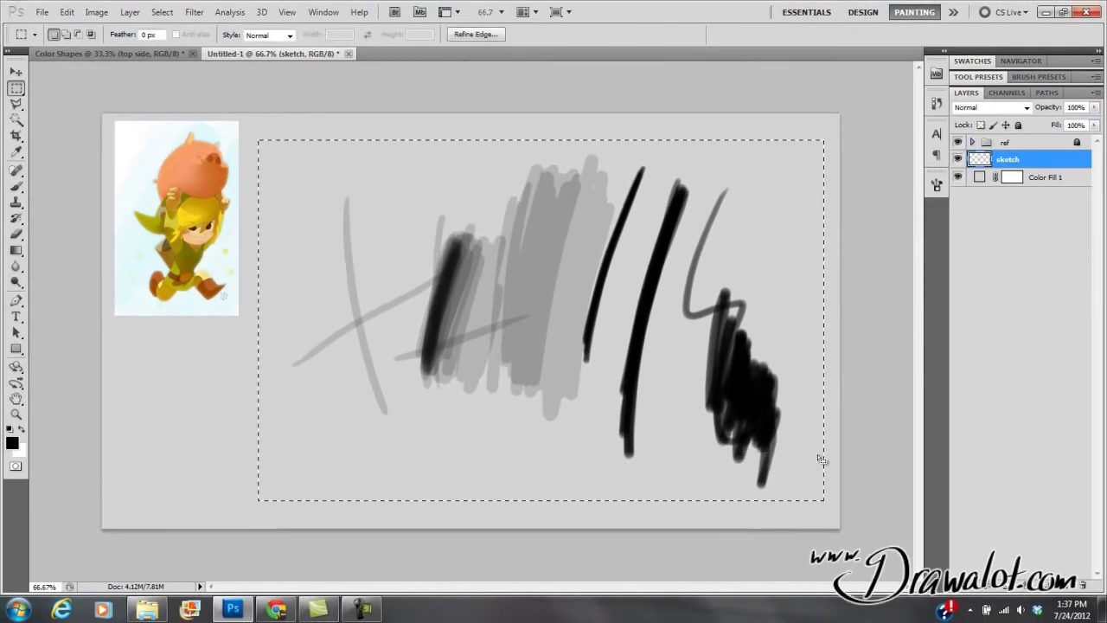
key("Delete")
key("ctrl+d")
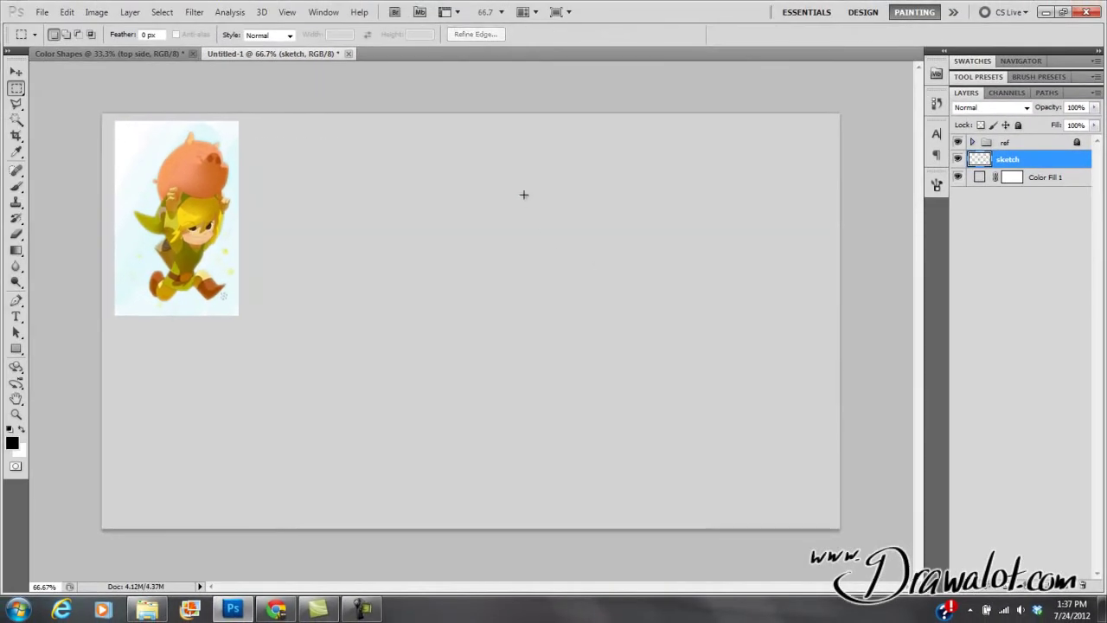
key("b")
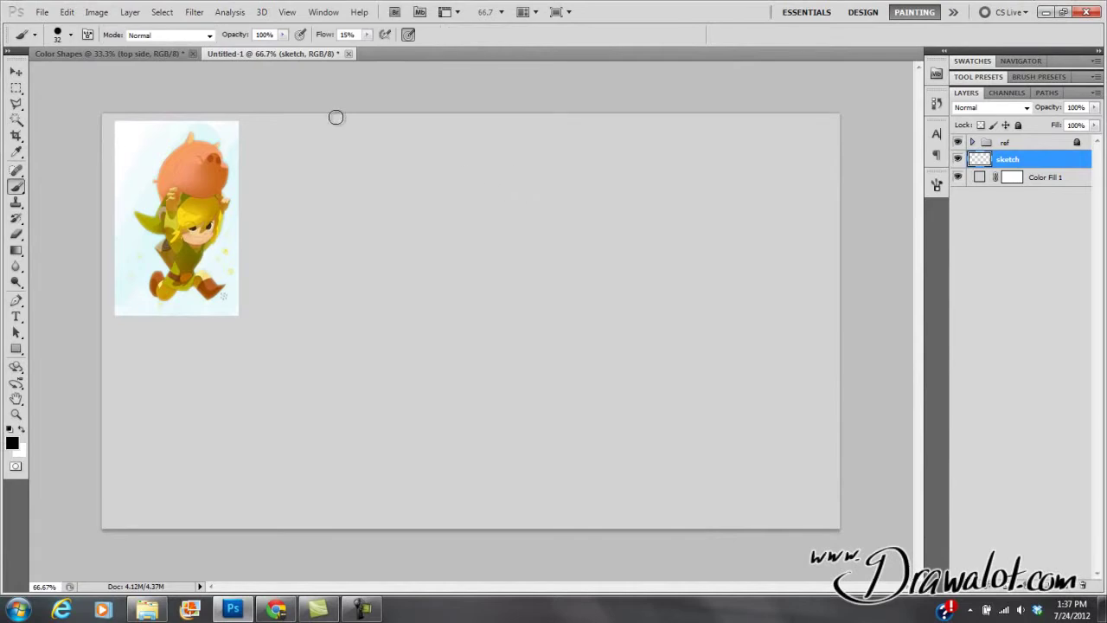
Draw a tiny elliptical selection and attempt a Content-Aware fill, dismissing its error
left_click(15, 91)
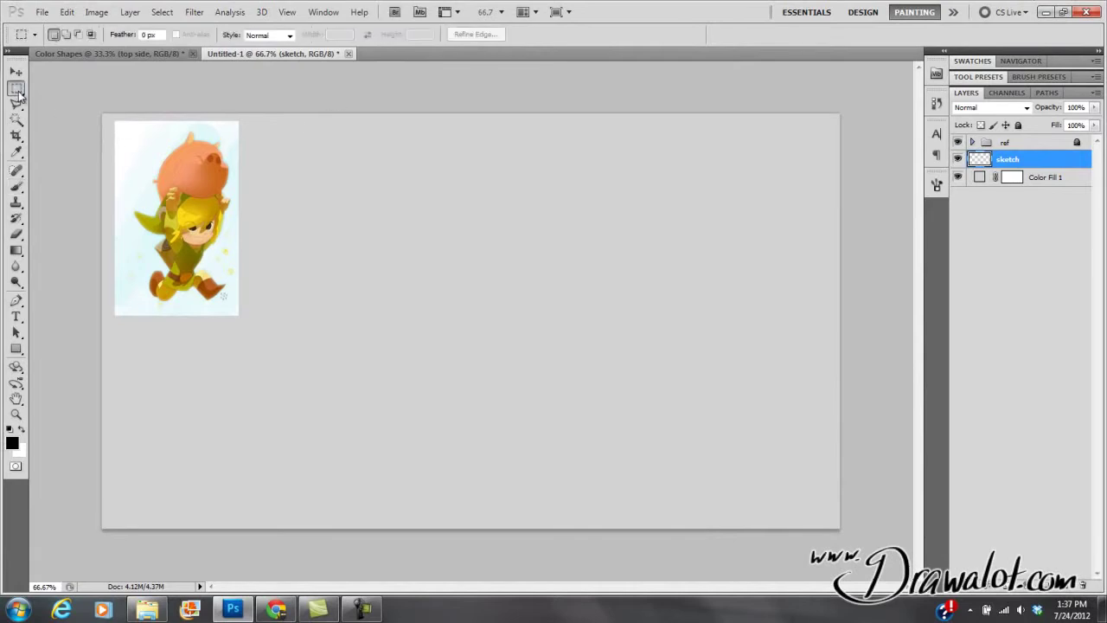
left_click_drag(19, 92, 130, 96)
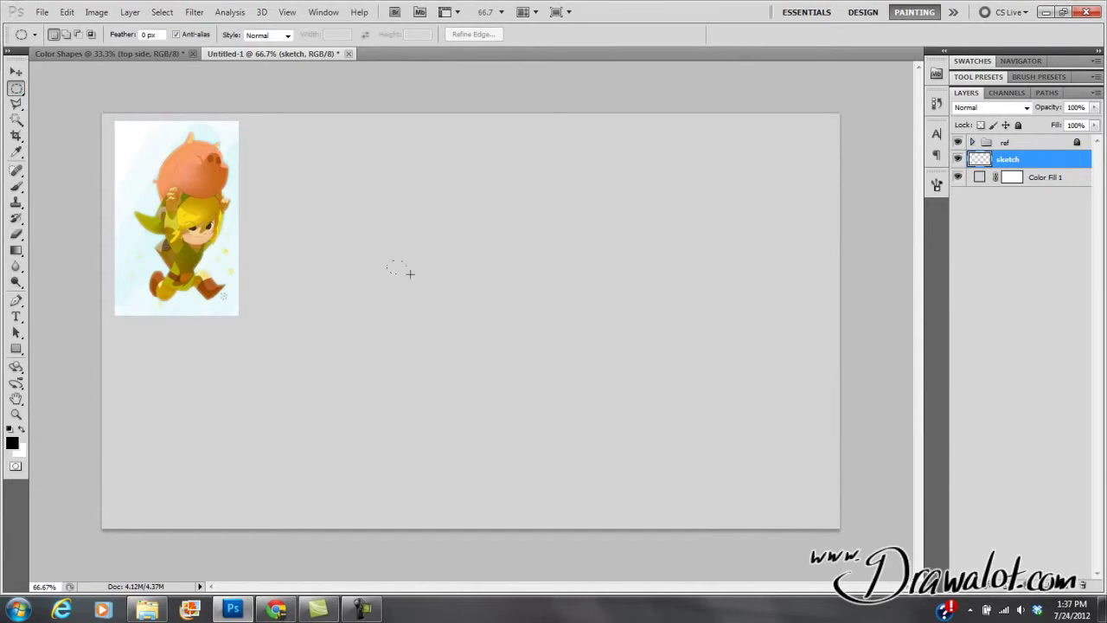
left_click_drag(432, 271, 434, 273)
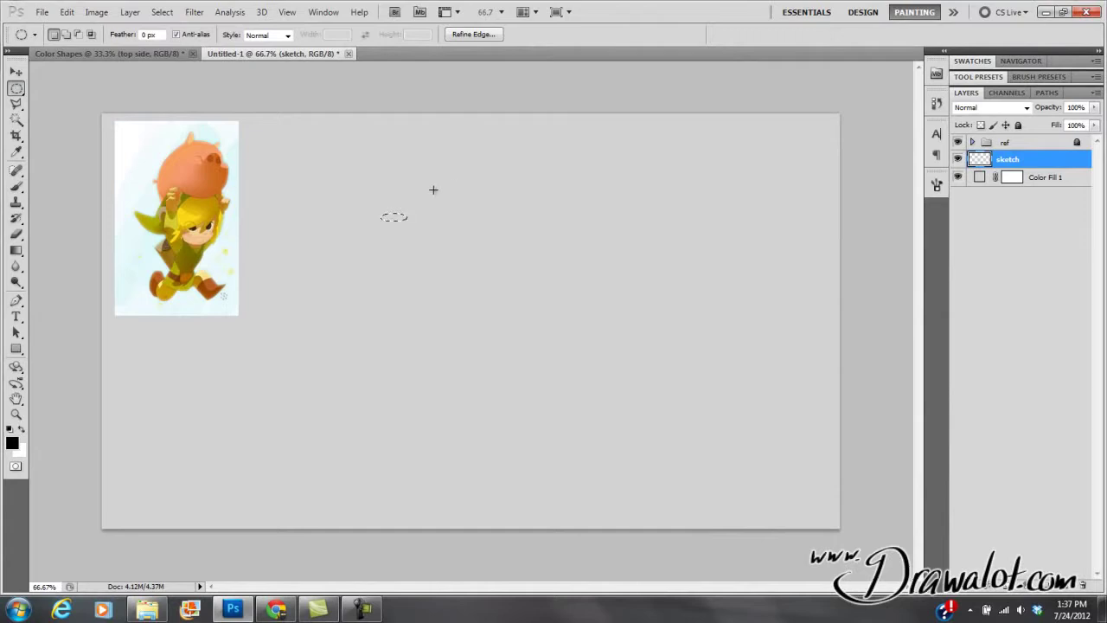
left_click(67, 12)
left_click(100, 209)
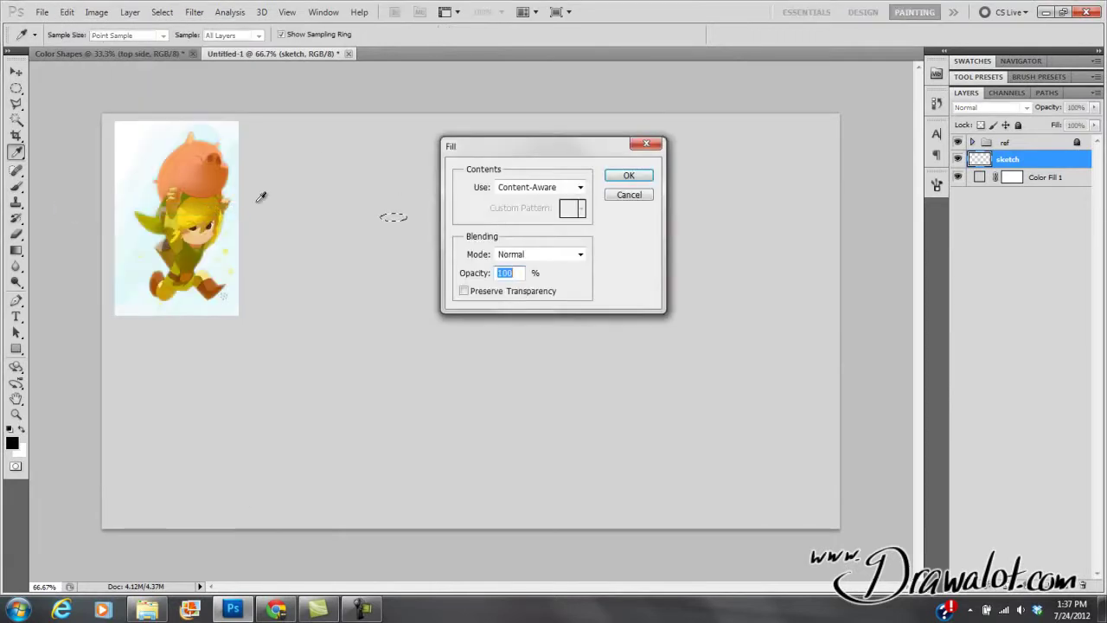
left_click(627, 179)
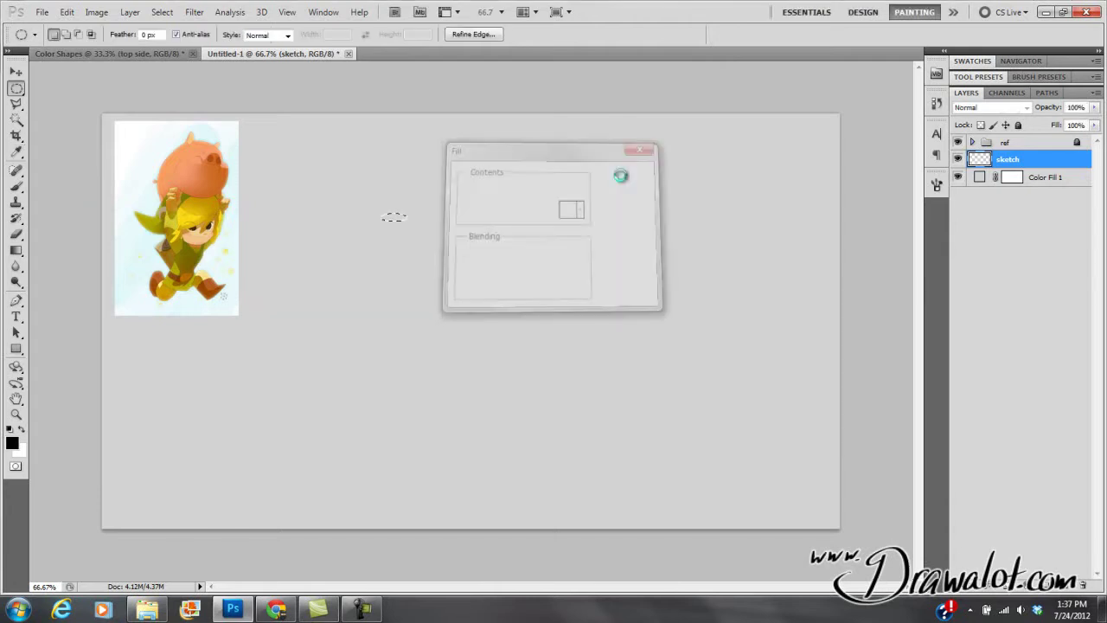
left_click(566, 232)
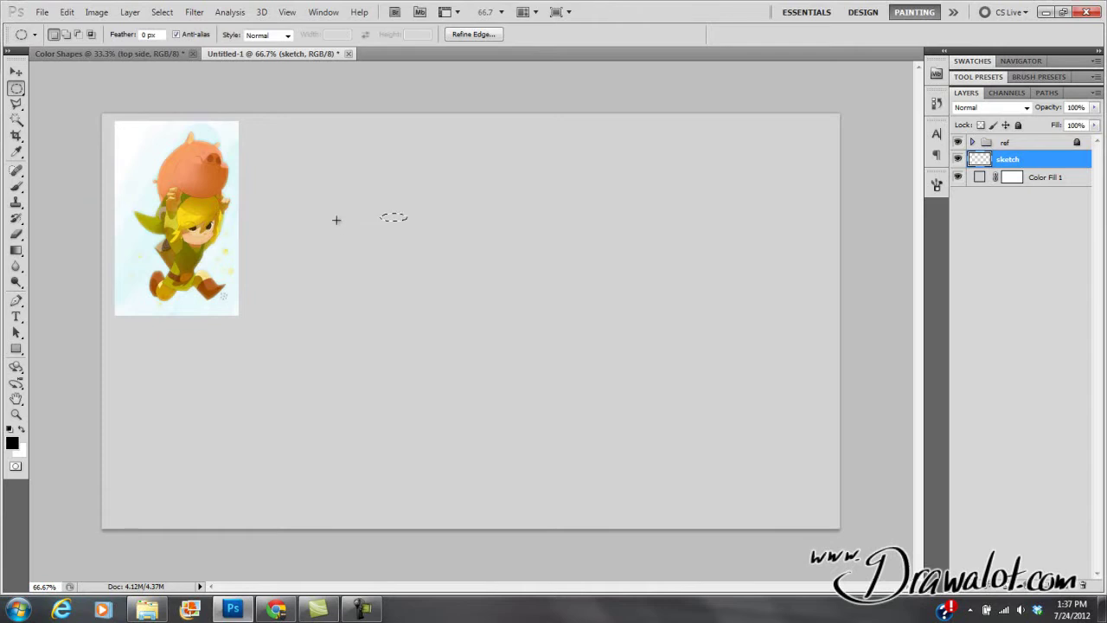
Fill the oval selection with black and zoom in to check it
key("alt+BackSpace")
left_click(409, 217)
left_click(410, 217)
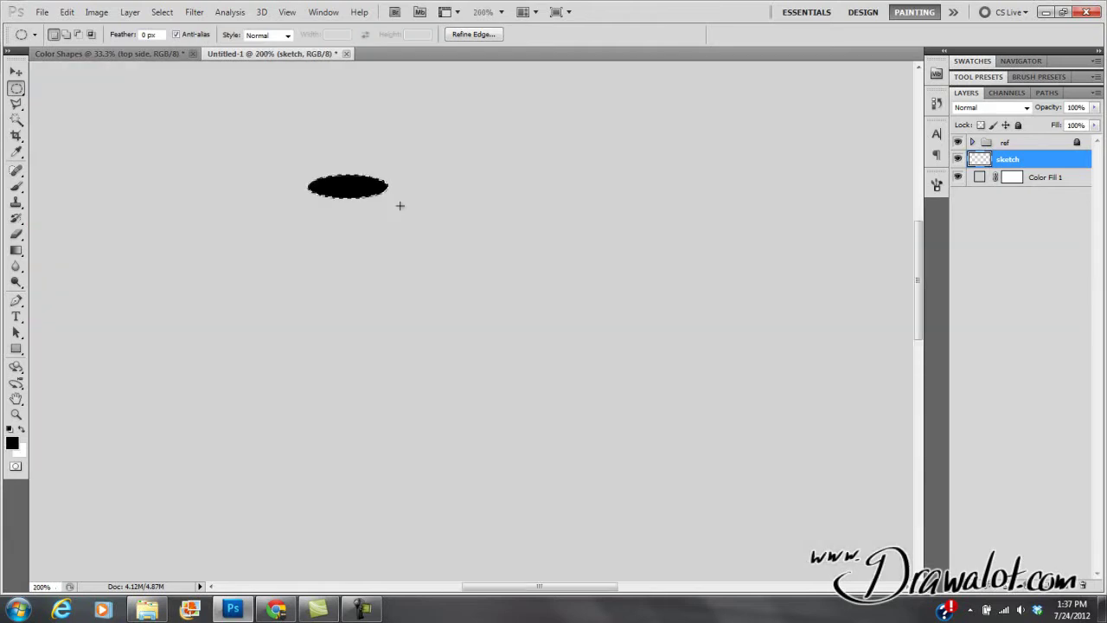
left_click(379, 194, "alt")
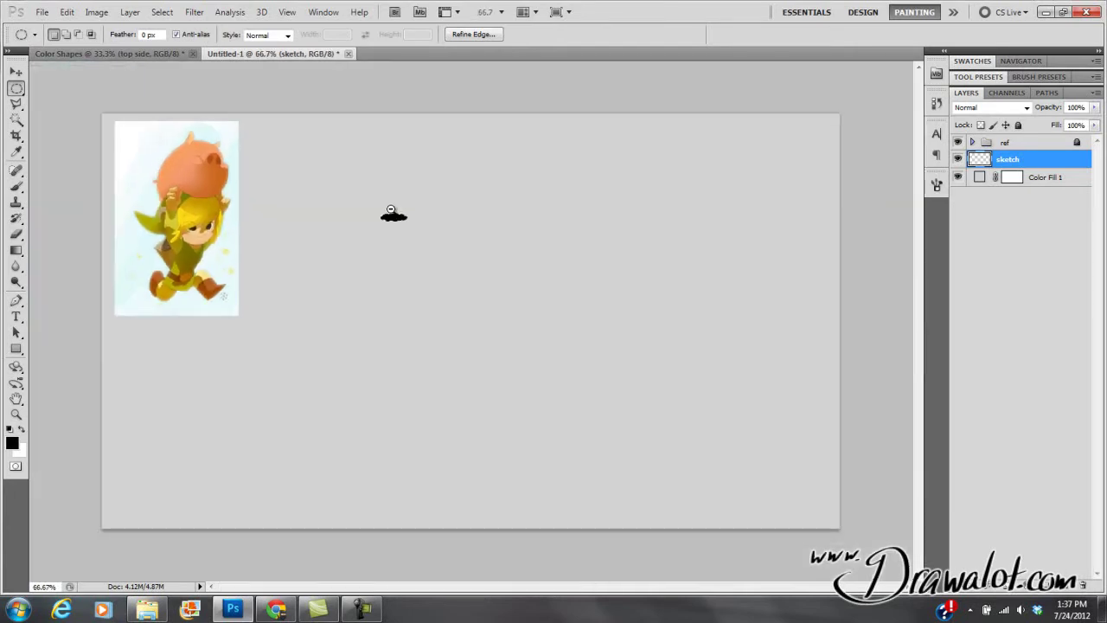
Define the black oval as a brush preset named 'wide brush', then erase it
left_click(66, 12)
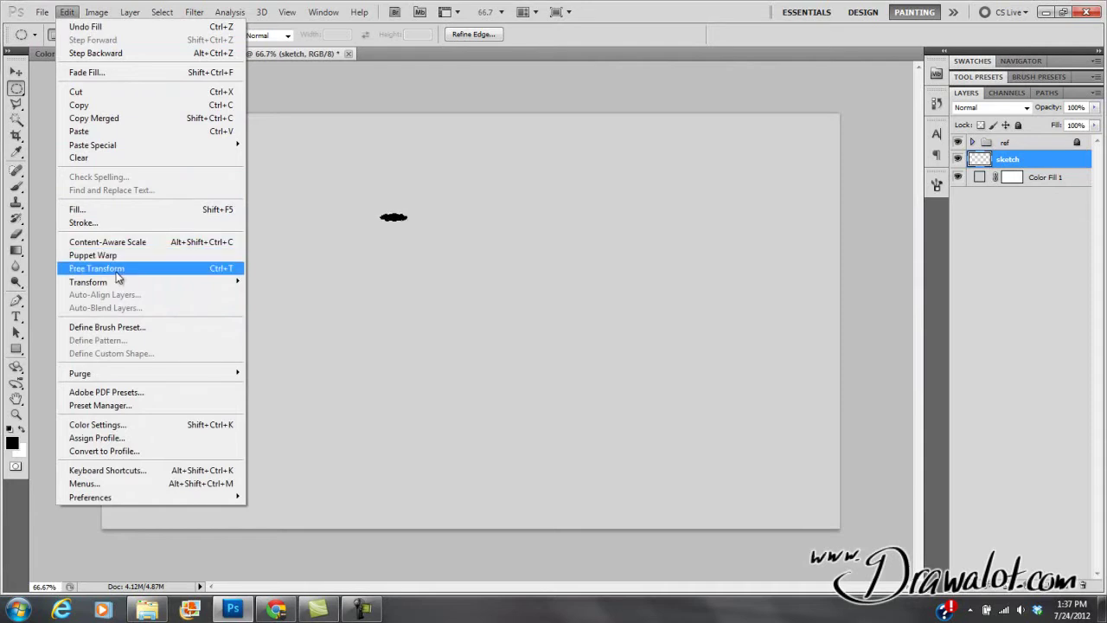
left_click(149, 327)
type("w")
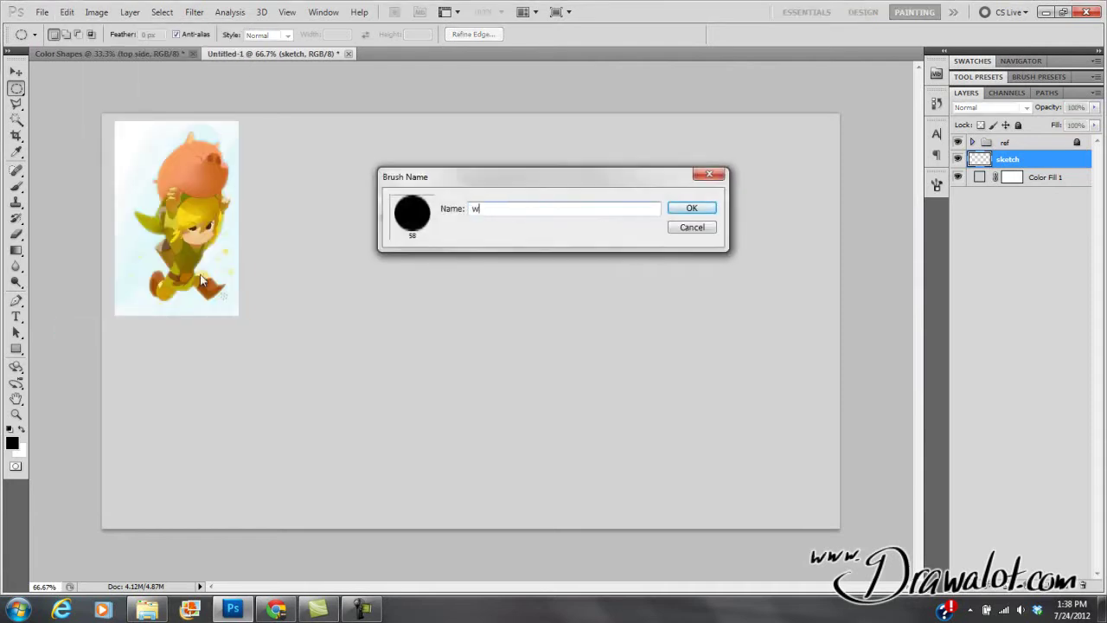
type("rush")
key("Return")
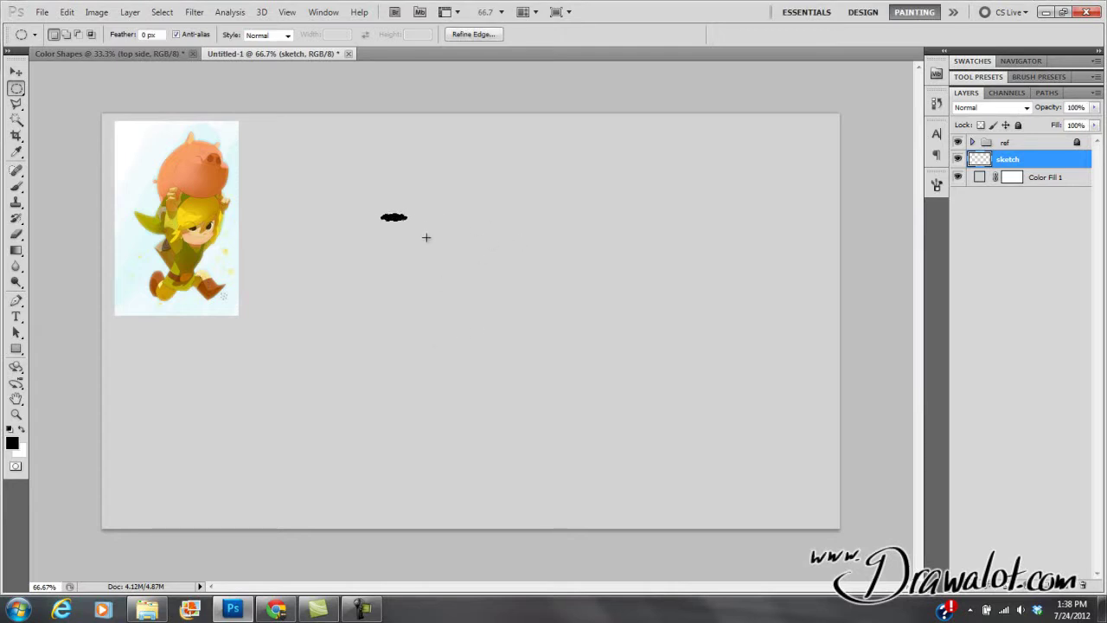
key("Delete")
key("ctrl+d")
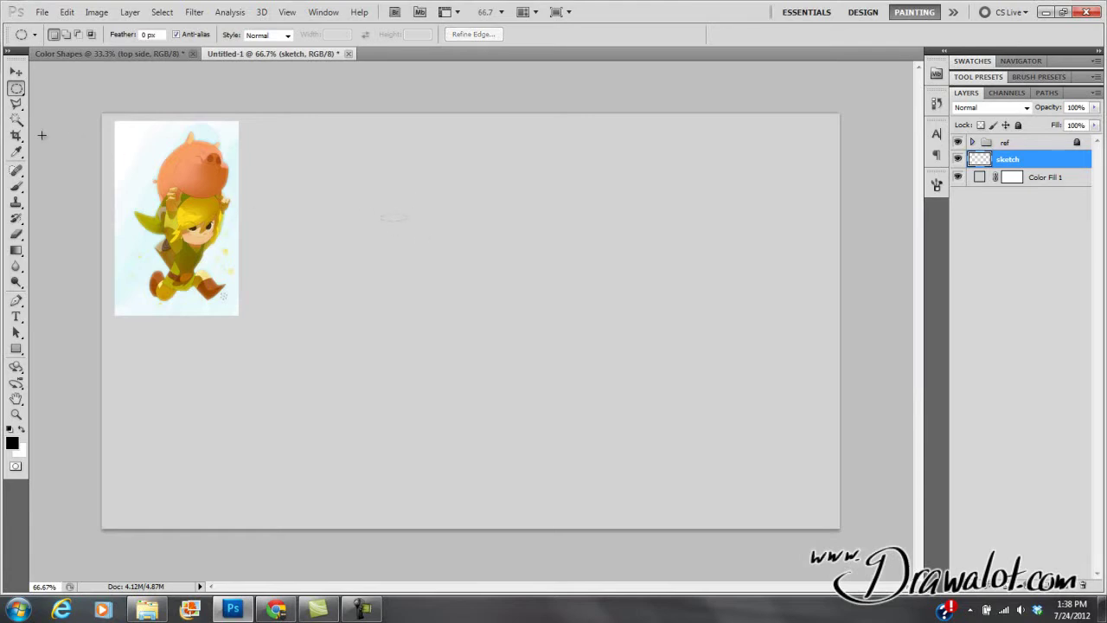
Raise the eraser flow, paint two crossing test strokes, then undo them
key("b")
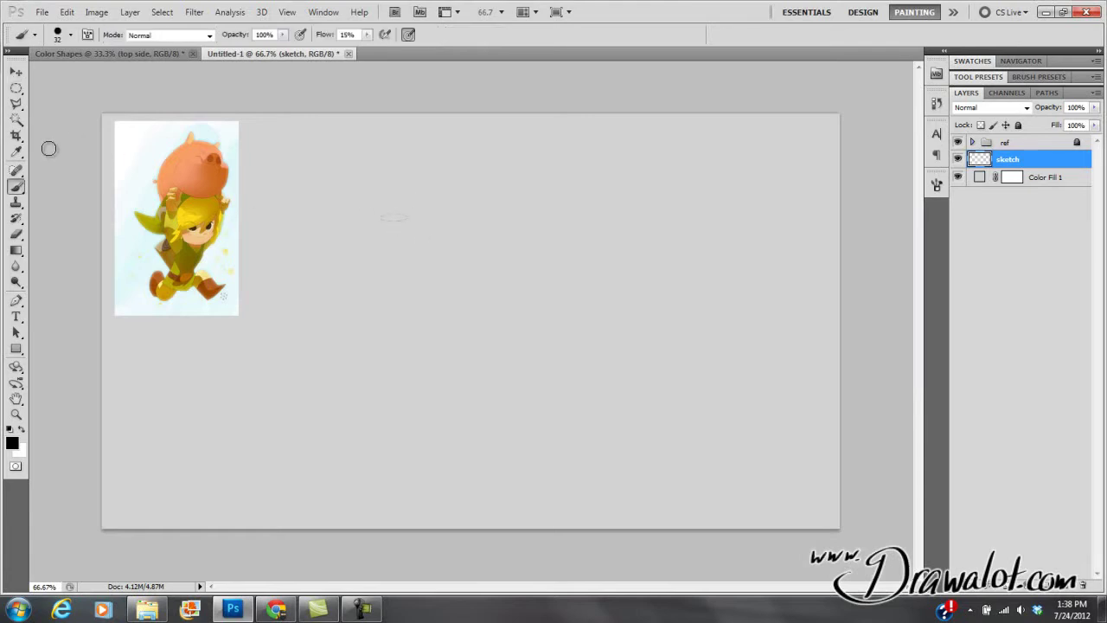
key("e")
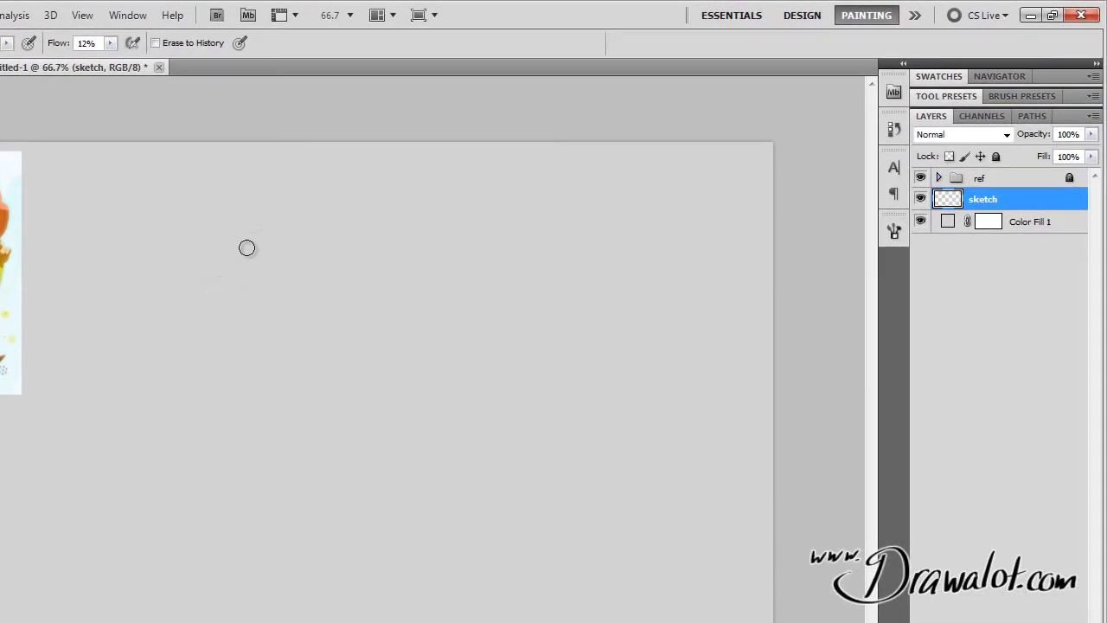
left_click_drag(109, 42, 139, 61)
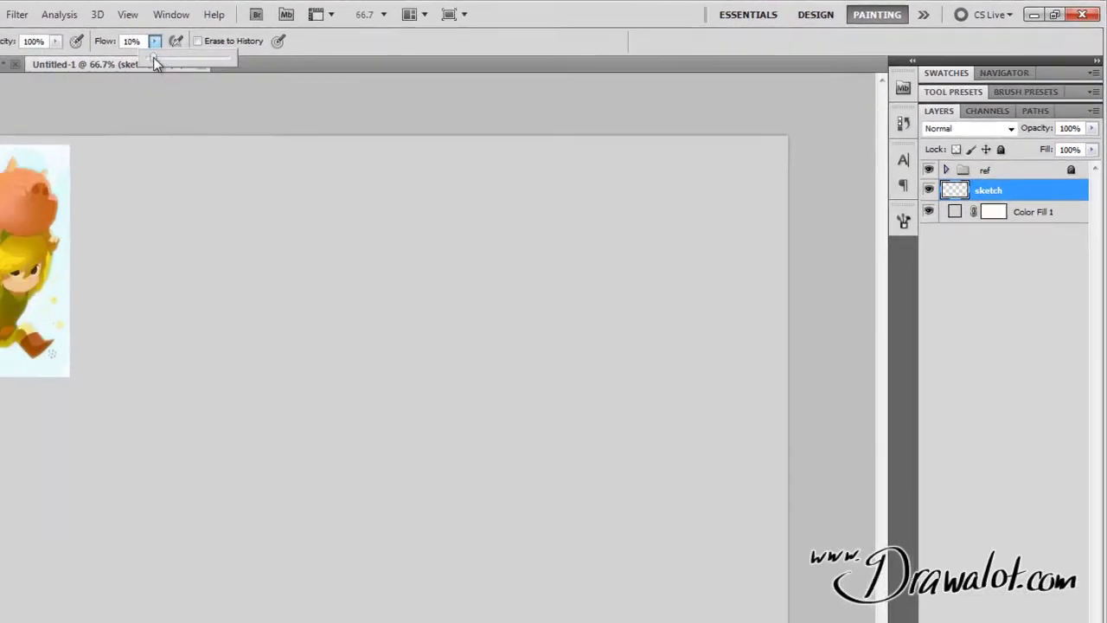
key("b")
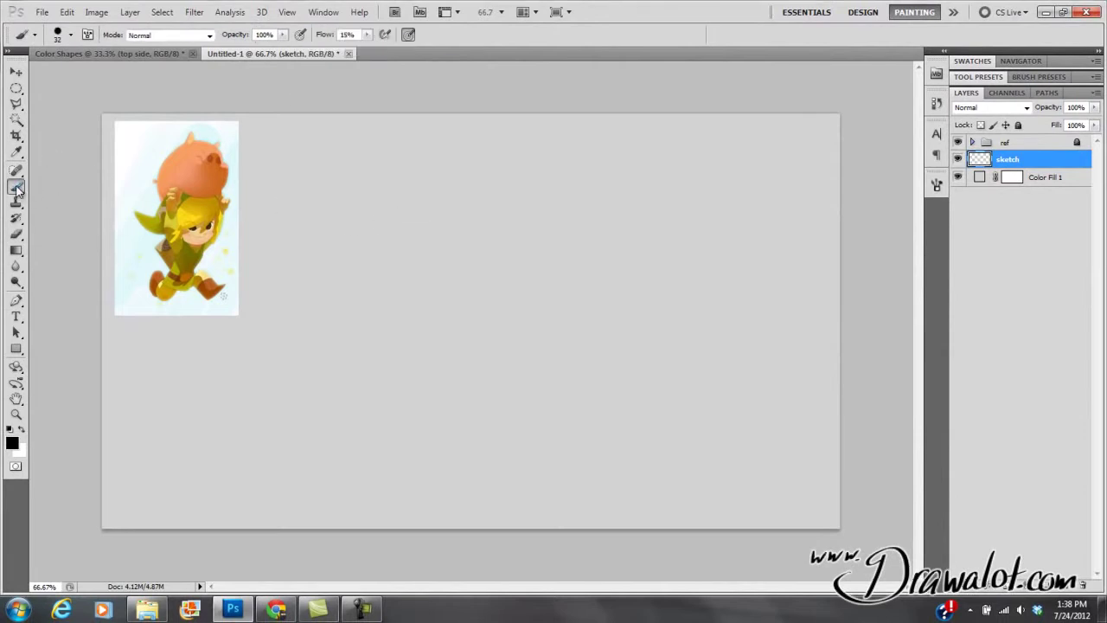
left_click_drag(312, 214, 684, 408)
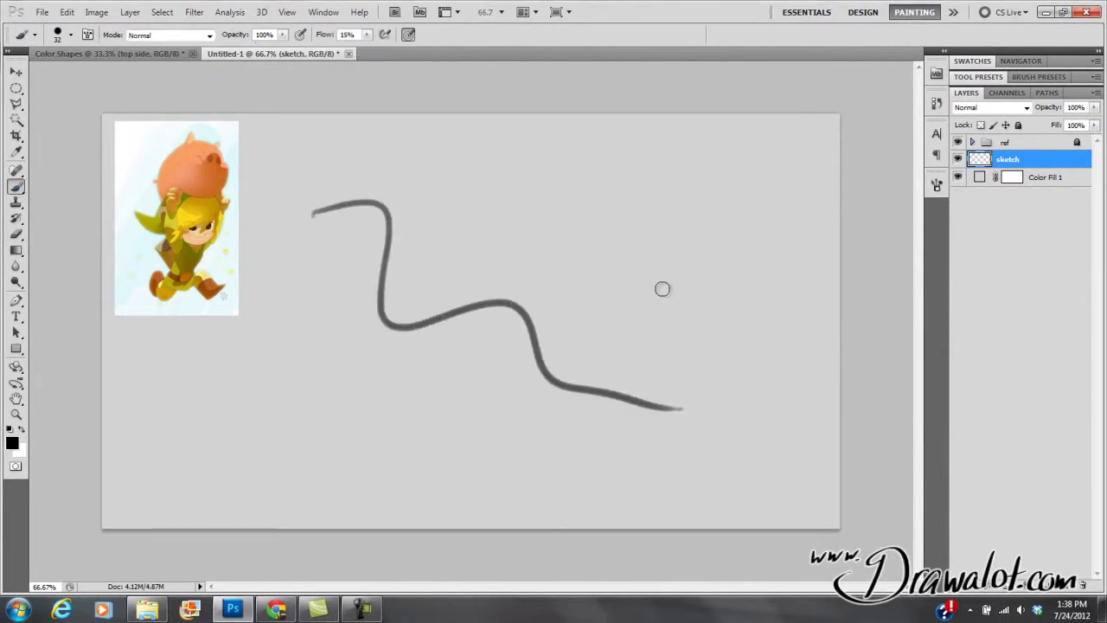
left_click_drag(610, 432, 305, 226)
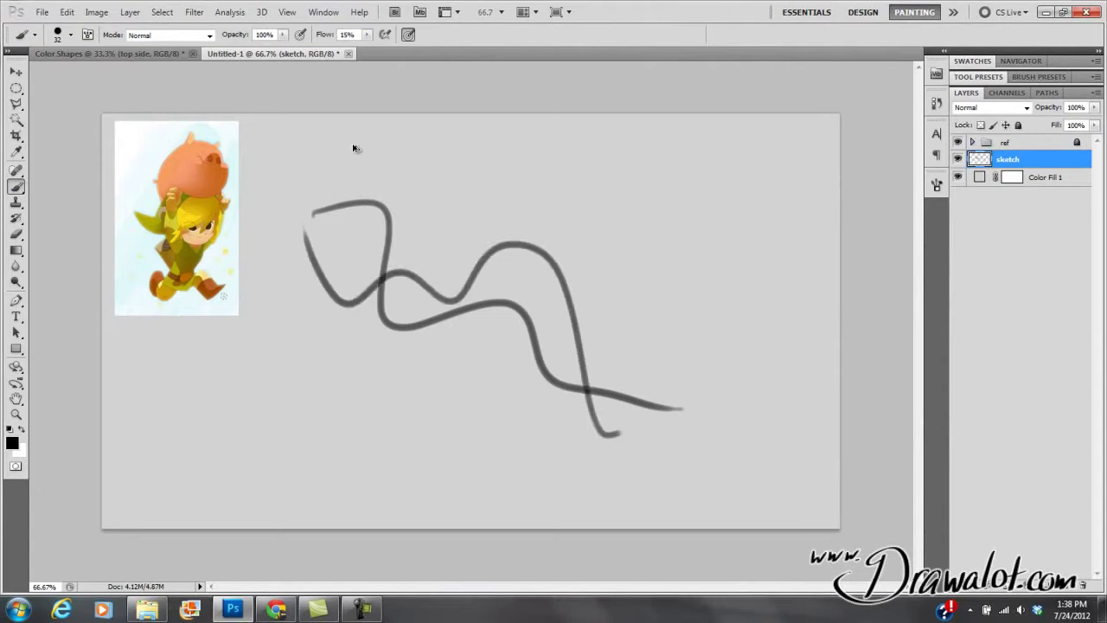
key("ctrl+alt+z")
key("ctrl+alt+z")
key("ctrl+alt+z")
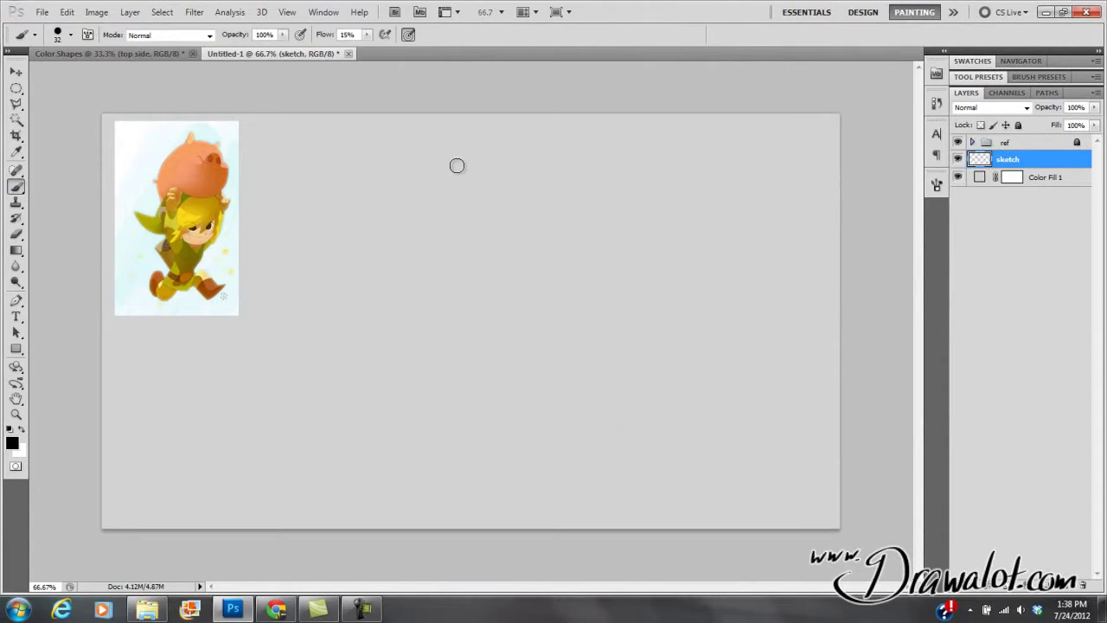
Try the 13, 17, 37 and 30 px tips in the Brush panel
left_click(89, 38)
left_click_drag(910, 212, 914, 256)
left_click(831, 252)
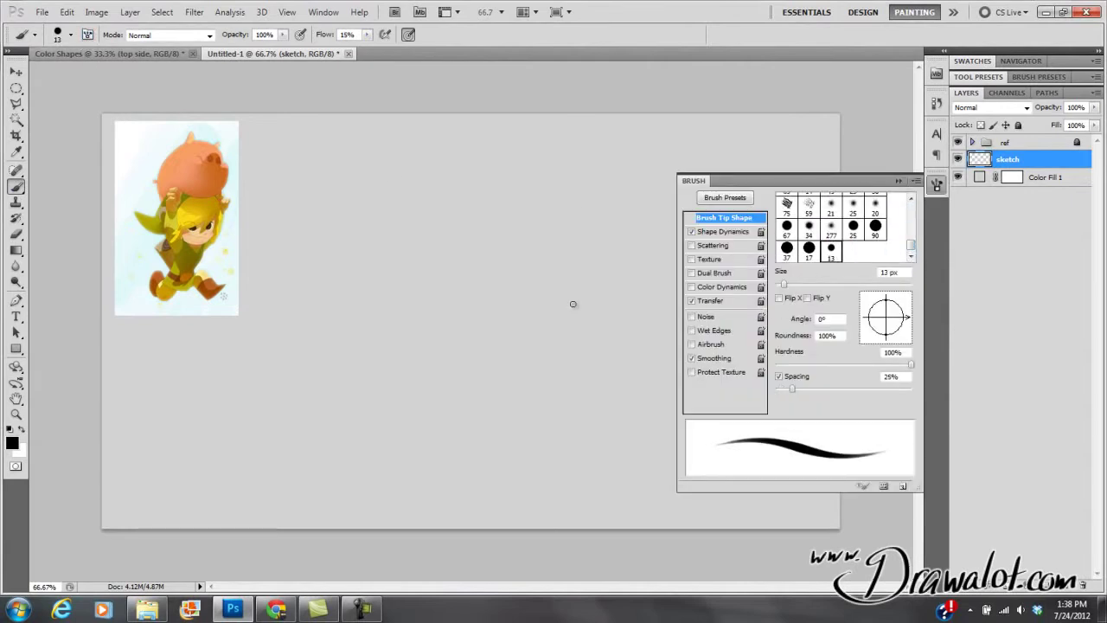
left_click(809, 250)
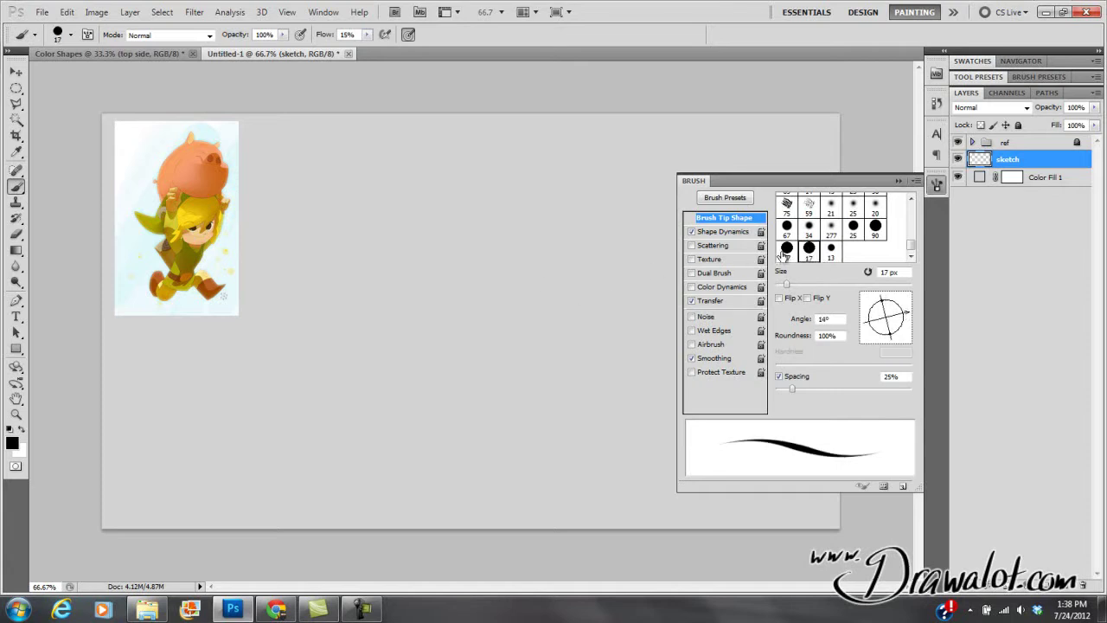
left_click(786, 250)
left_click_drag(913, 251, 911, 208)
left_click(829, 206)
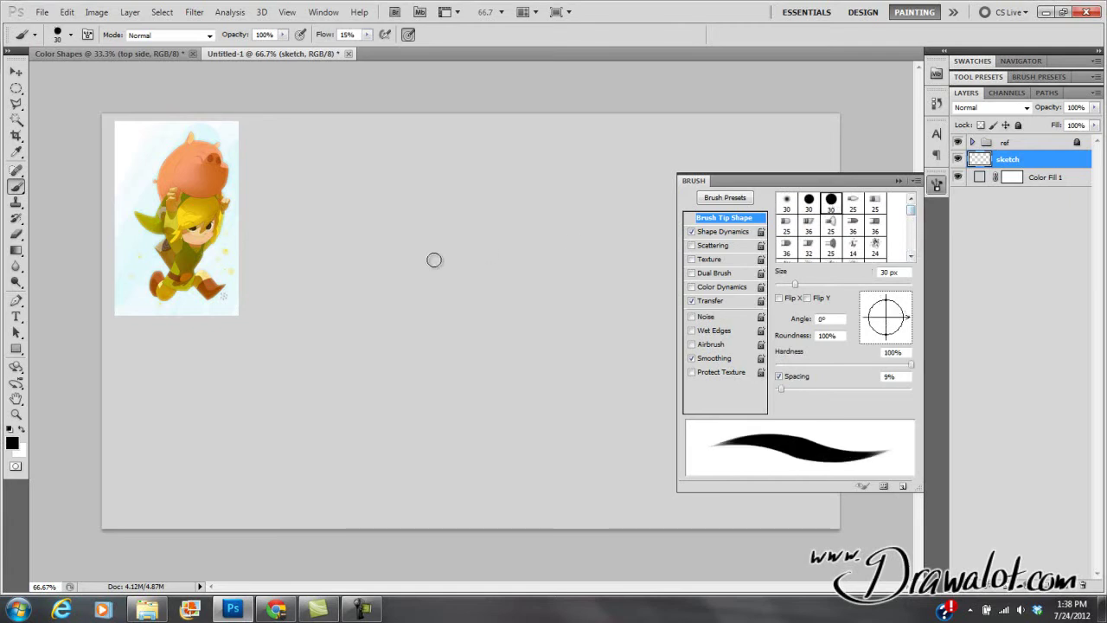
left_click(810, 206)
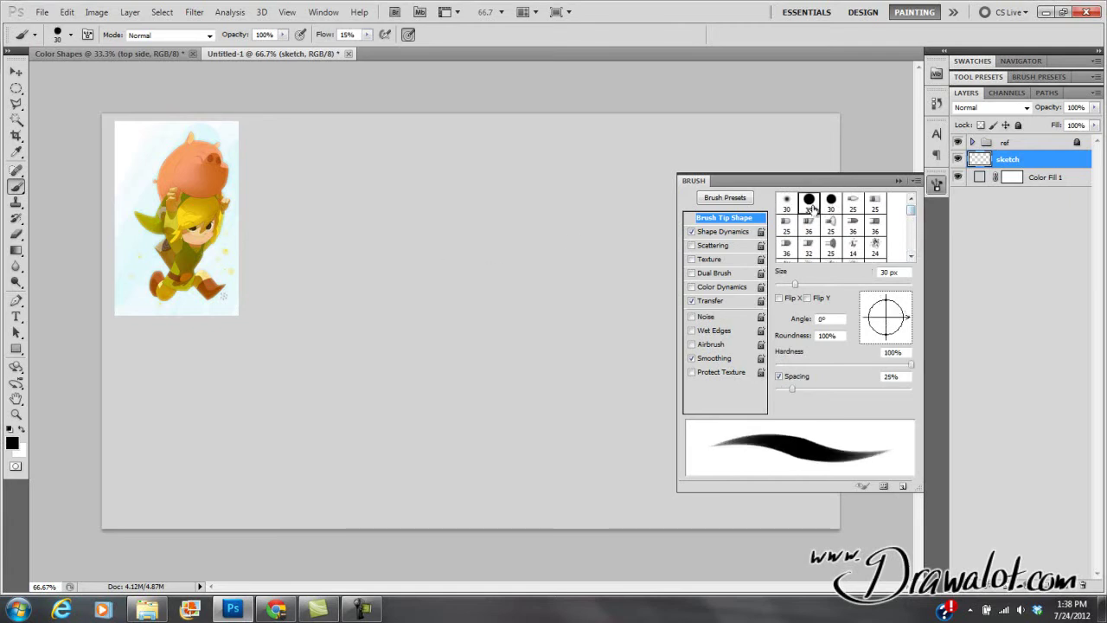
left_click(916, 181)
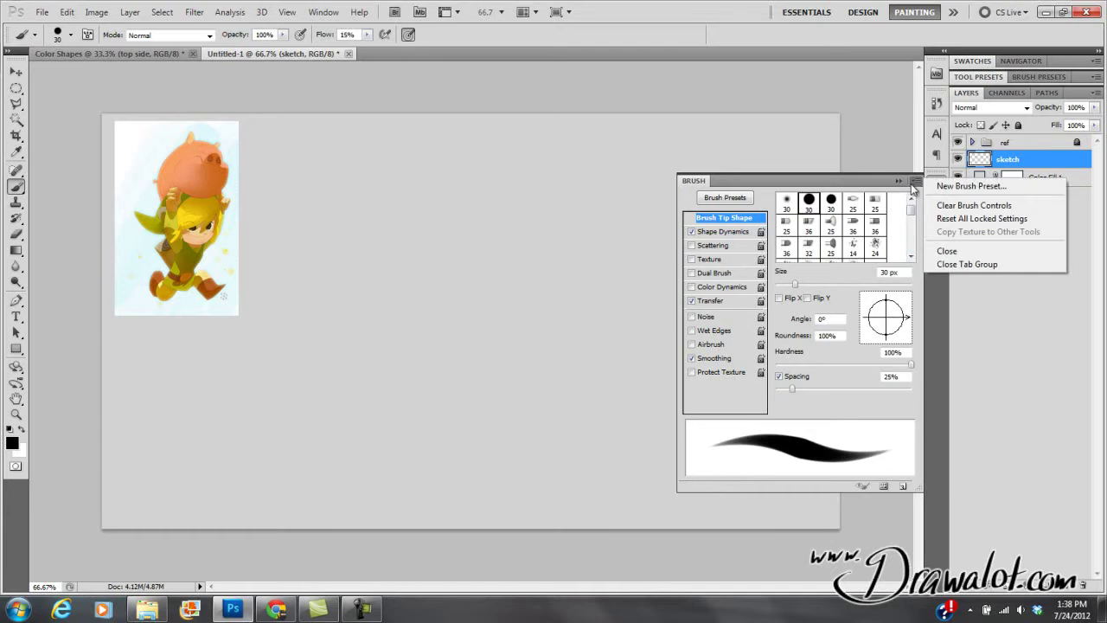
left_click(899, 188)
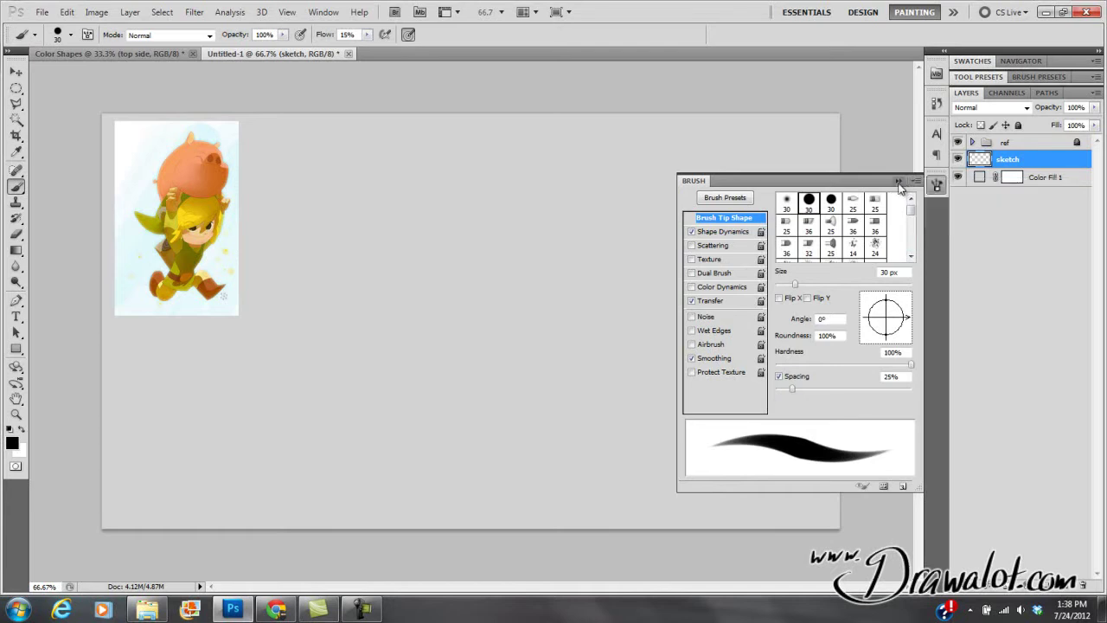
Select the custom 58 px brush preset, then paint and delete test strokes
left_click(725, 198)
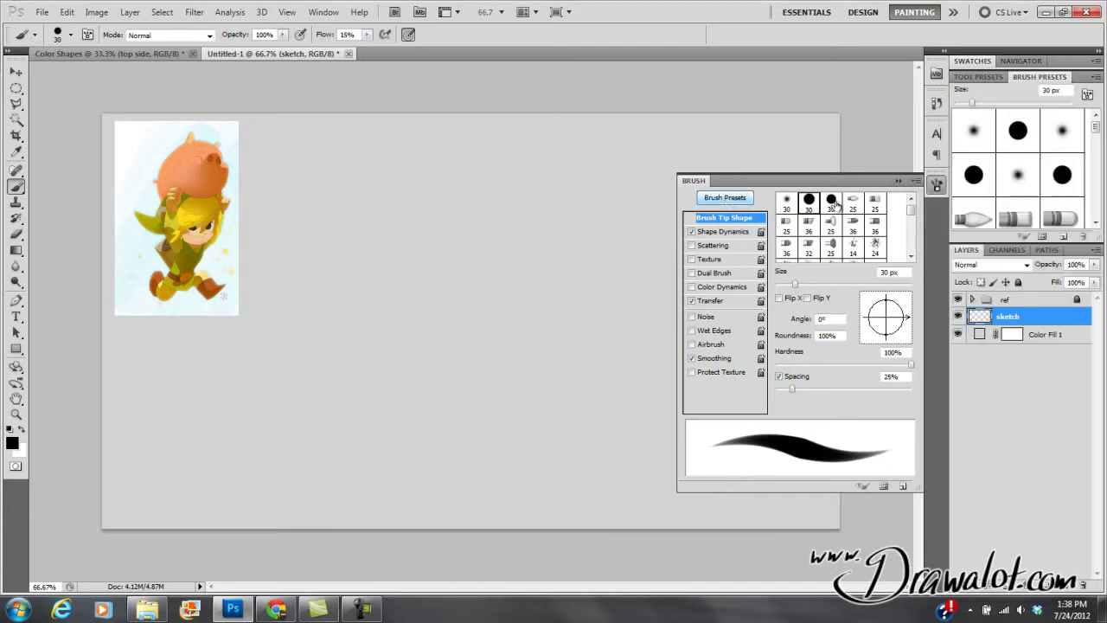
left_click_drag(1095, 128, 1095, 211)
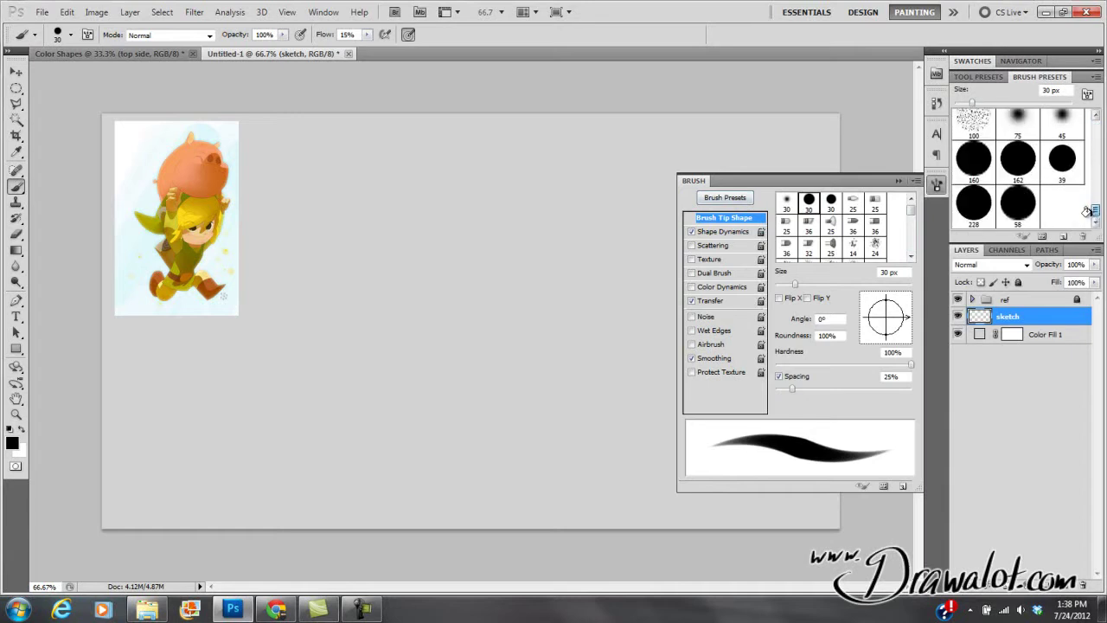
left_click(1026, 218)
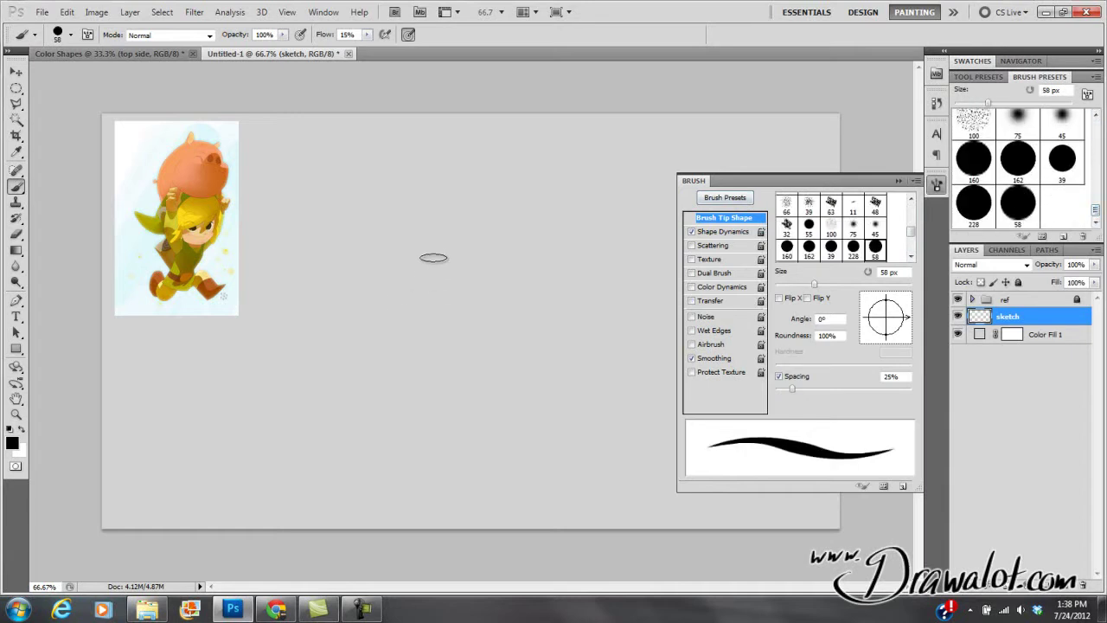
left_click(899, 180)
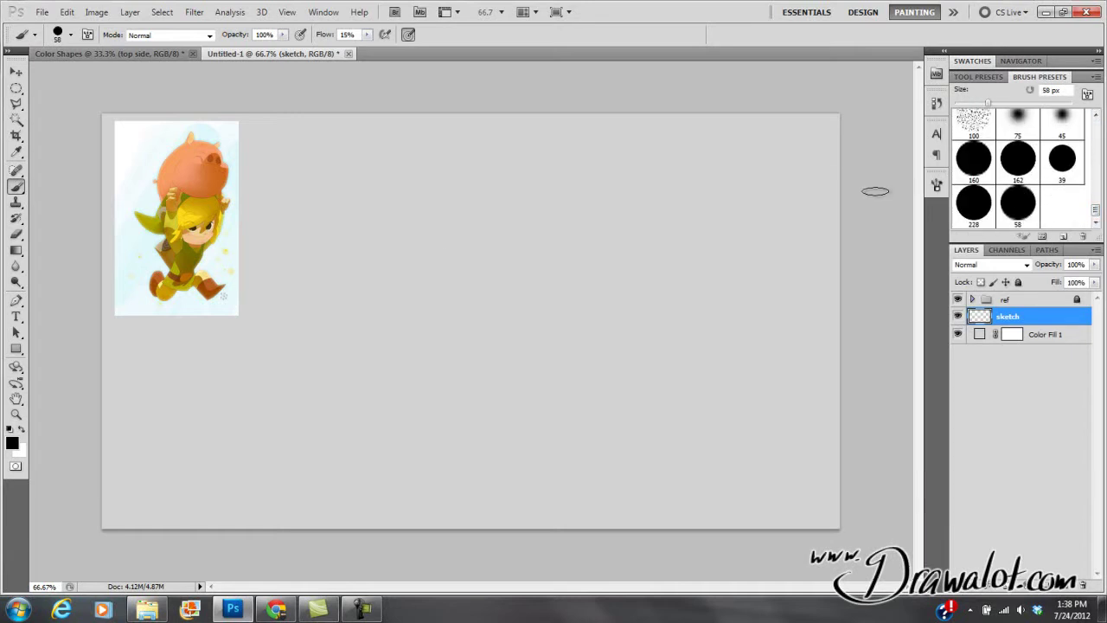
mouse_move(344, 273)
left_mouse_down()
mouse_move(577, 268)
mouse_move(562, 186)
mouse_move(394, 351)
mouse_move(524, 309)
mouse_move(667, 370)
mouse_move(695, 363)
left_mouse_up()
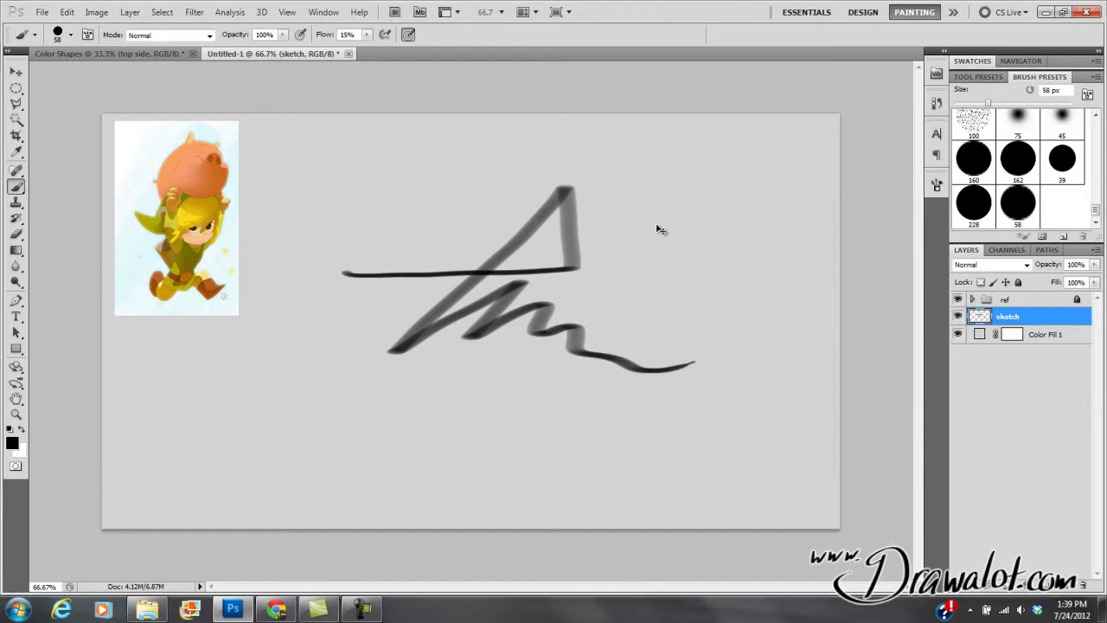
key("Delete")
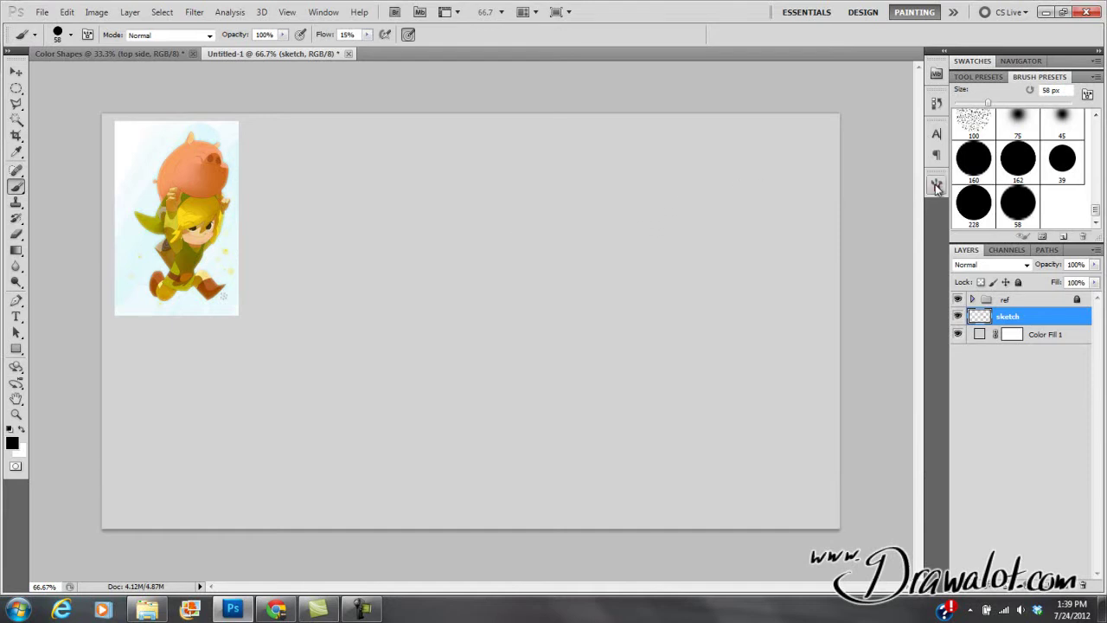
Tilt the brush angle to 14° and shrink the brush to 27 px
left_click(936, 186)
left_click_drag(899, 316, 904, 319)
right_click(429, 241)
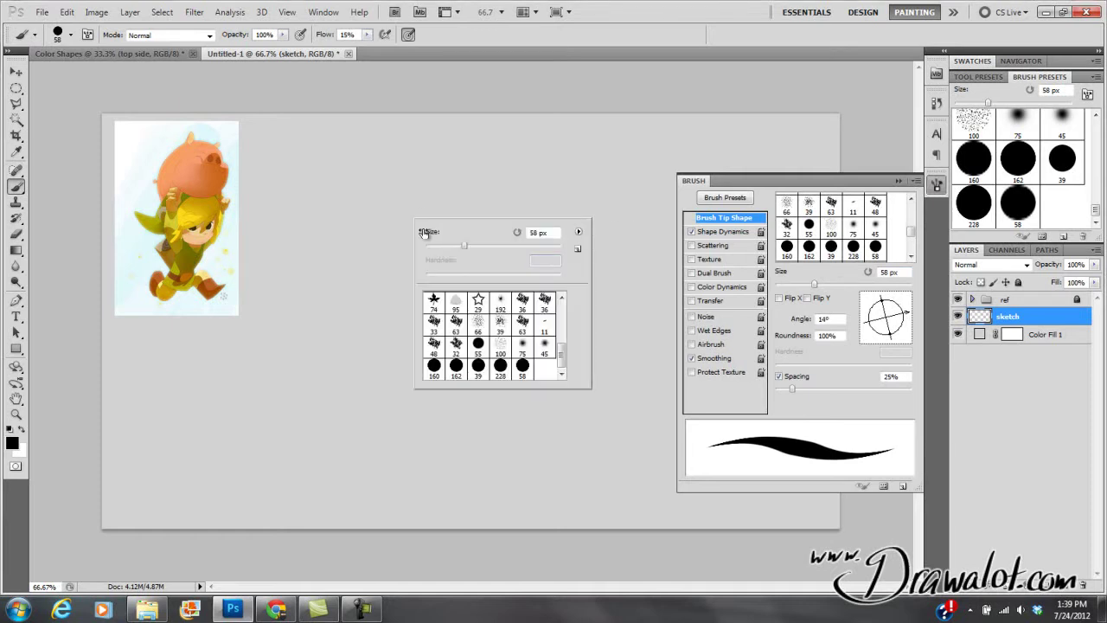
left_click_drag(463, 246, 443, 246)
Paint several crossing test strokes, then clear the whole sketch layer
mouse_move(305, 220)
left_mouse_down()
mouse_move(407, 297)
mouse_move(547, 317)
left_mouse_up()
left_click_drag(337, 300, 424, 227)
mouse_move(486, 186)
left_mouse_down()
mouse_move(511, 180)
mouse_move(412, 290)
left_mouse_up()
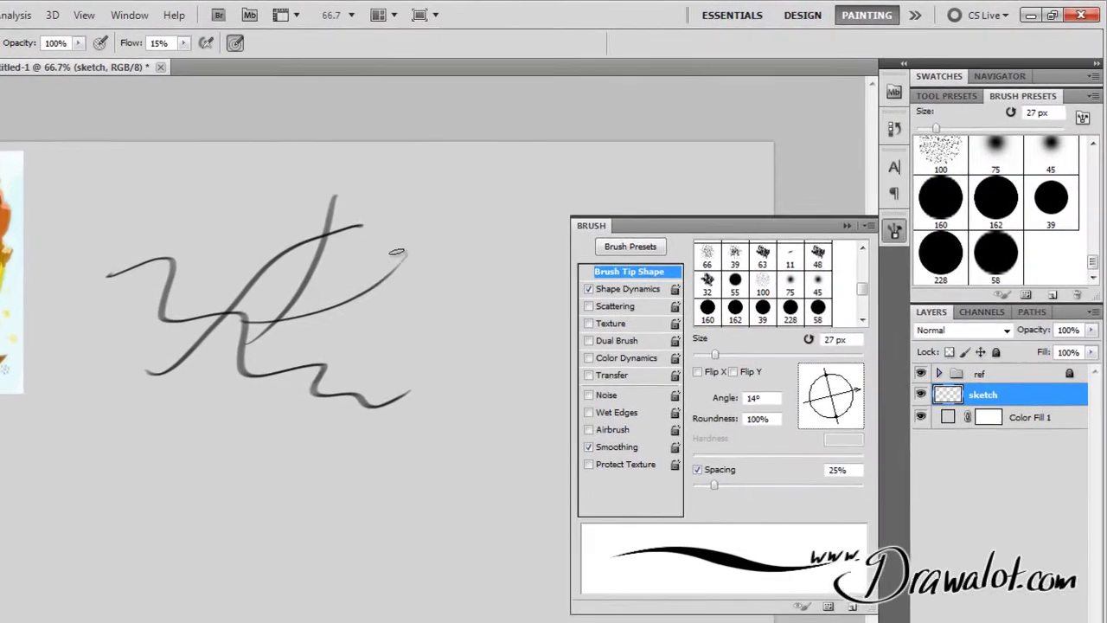
left_click_drag(415, 227, 334, 419)
key("ctrl+z")
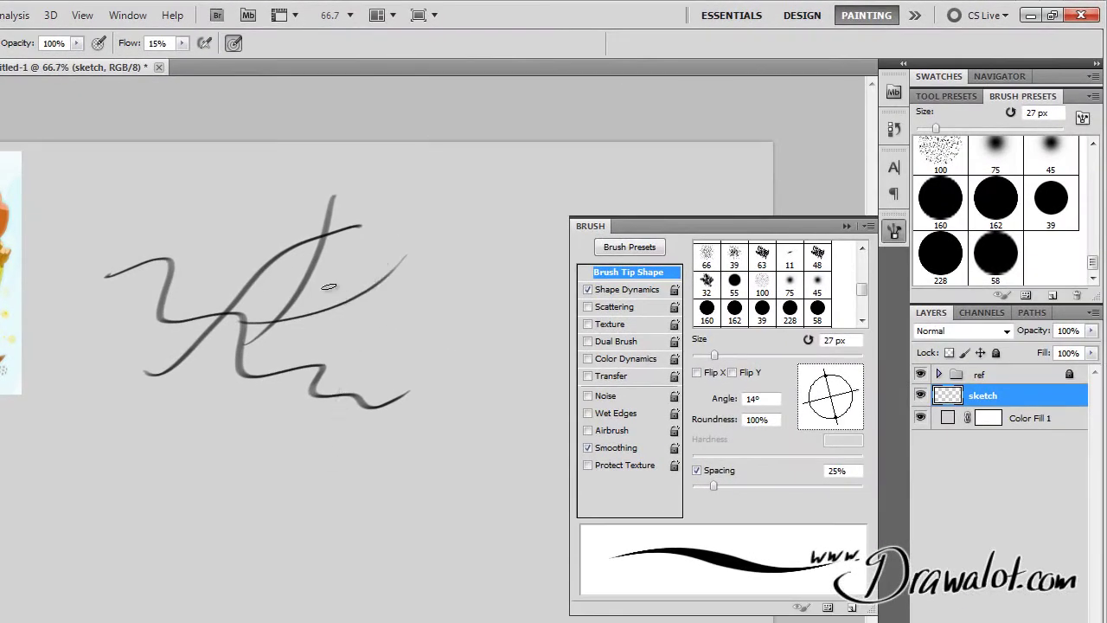
key("ctrl+a")
key("Delete")
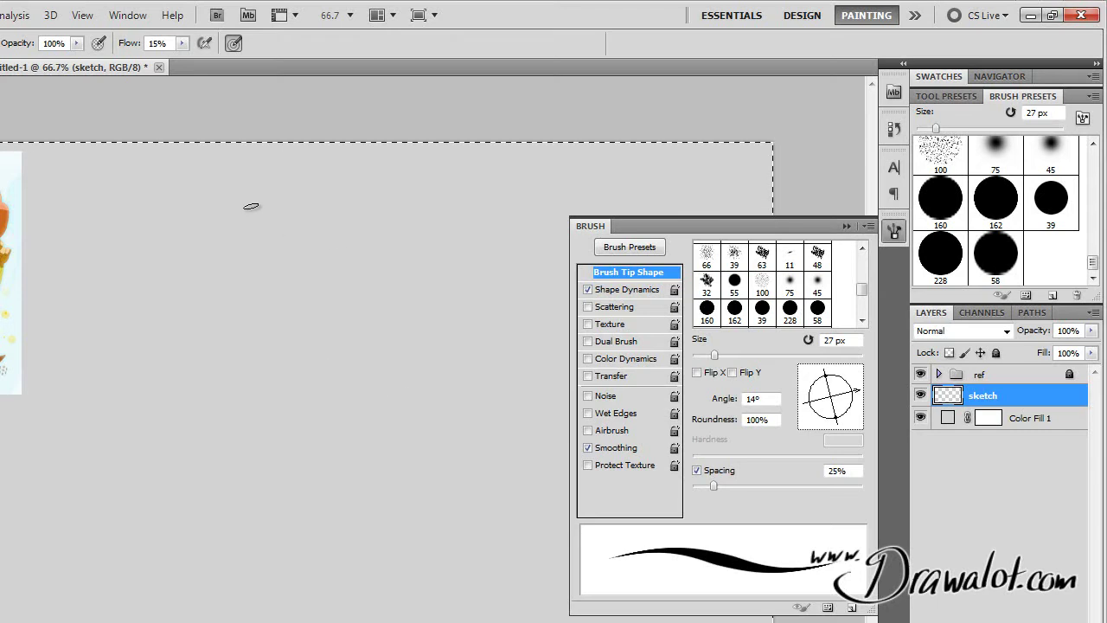
key("ctrl+d")
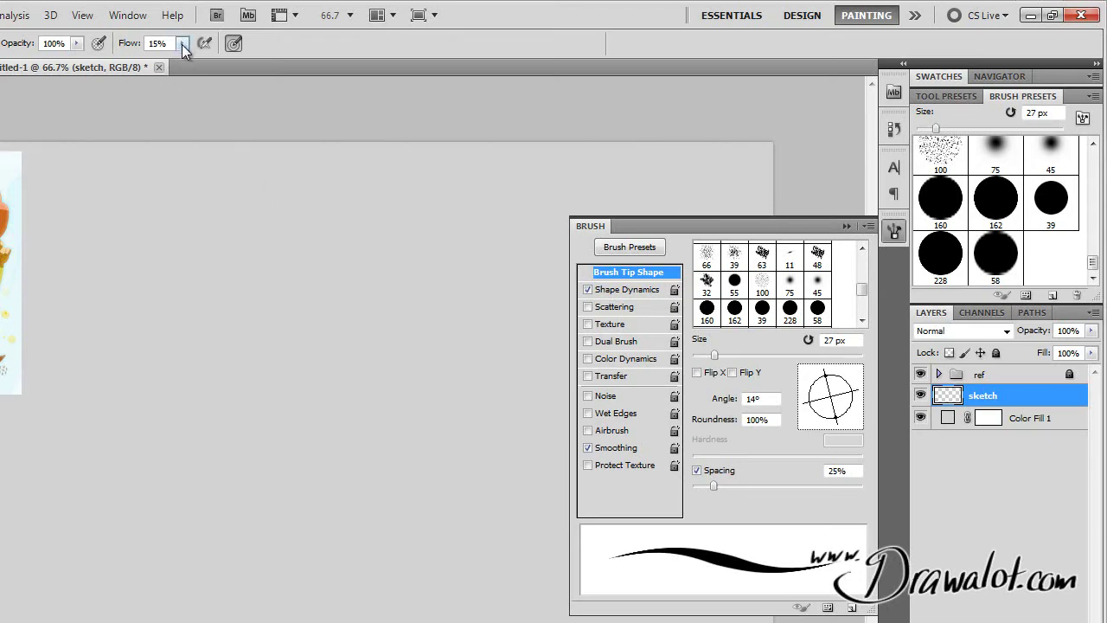
Lower the brush flow to 9% and set the brush size to 13 px
left_click(182, 44)
left_click_drag(178, 61, 177, 62)
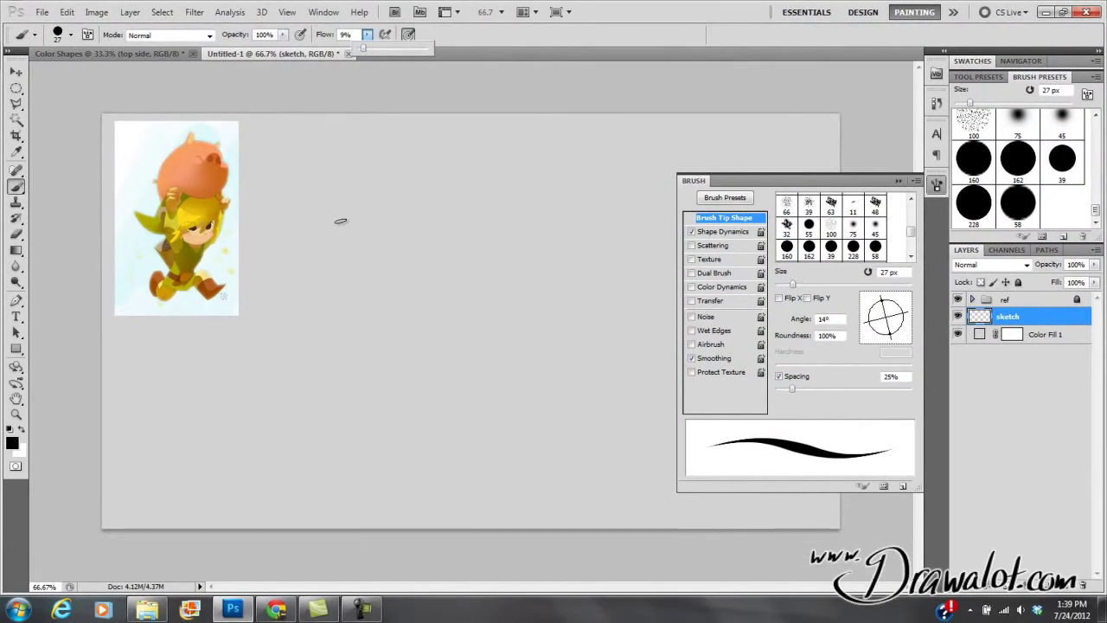
left_click(338, 204)
left_click_drag(343, 192, 406, 361)
key("ctrl+z")
right_click(368, 201)
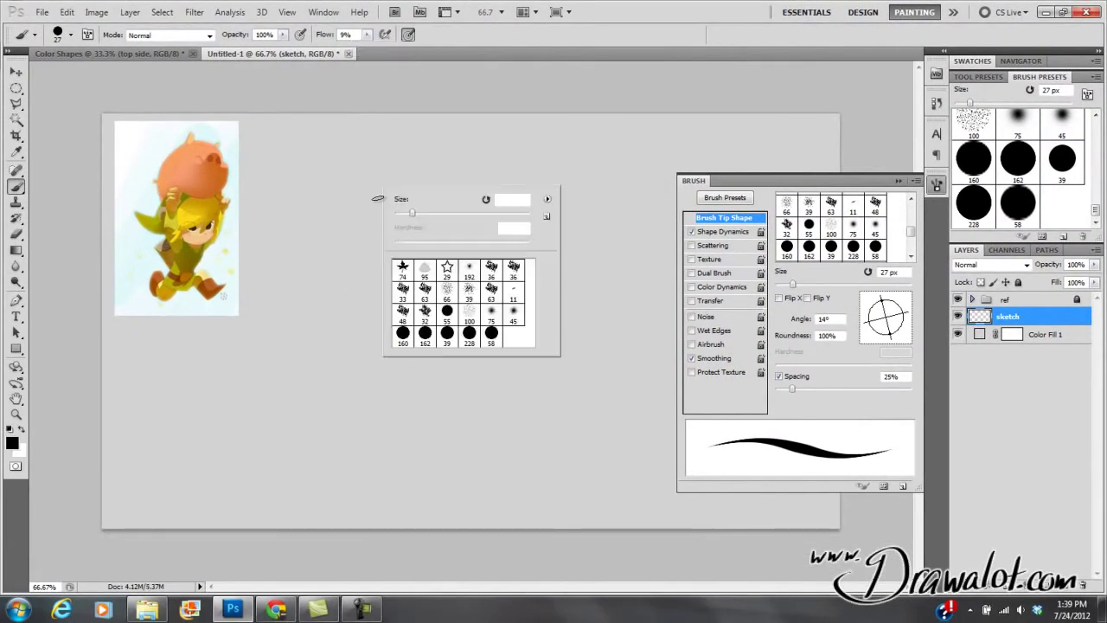
left_click_drag(410, 212, 402, 213)
left_click(321, 230)
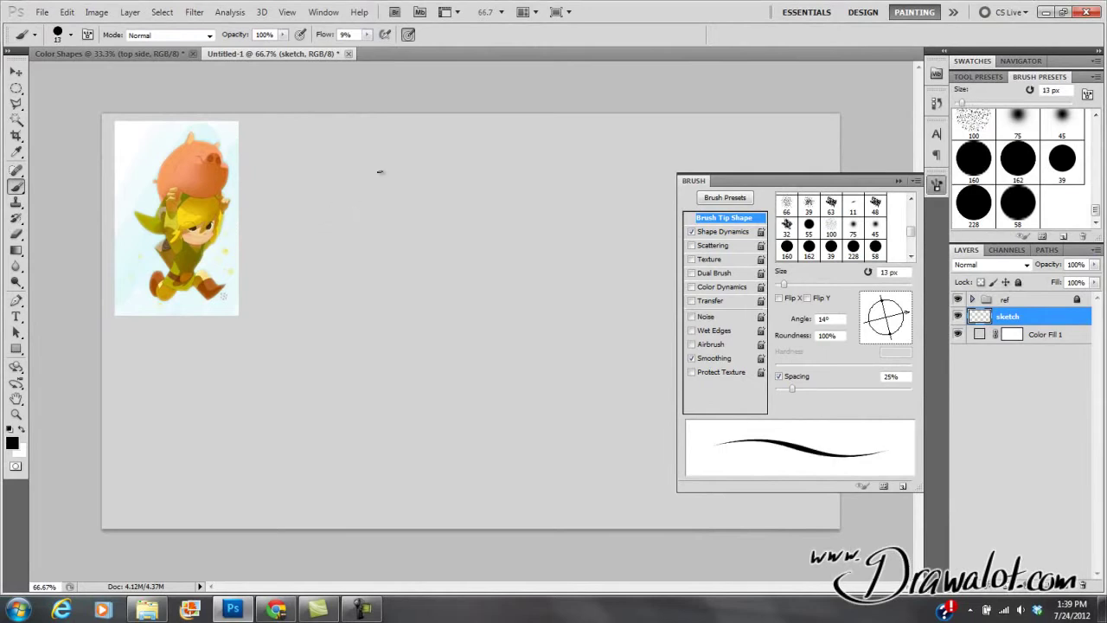
Sketch the head circle, spine line and both leg curves with light strokes
left_click(898, 180)
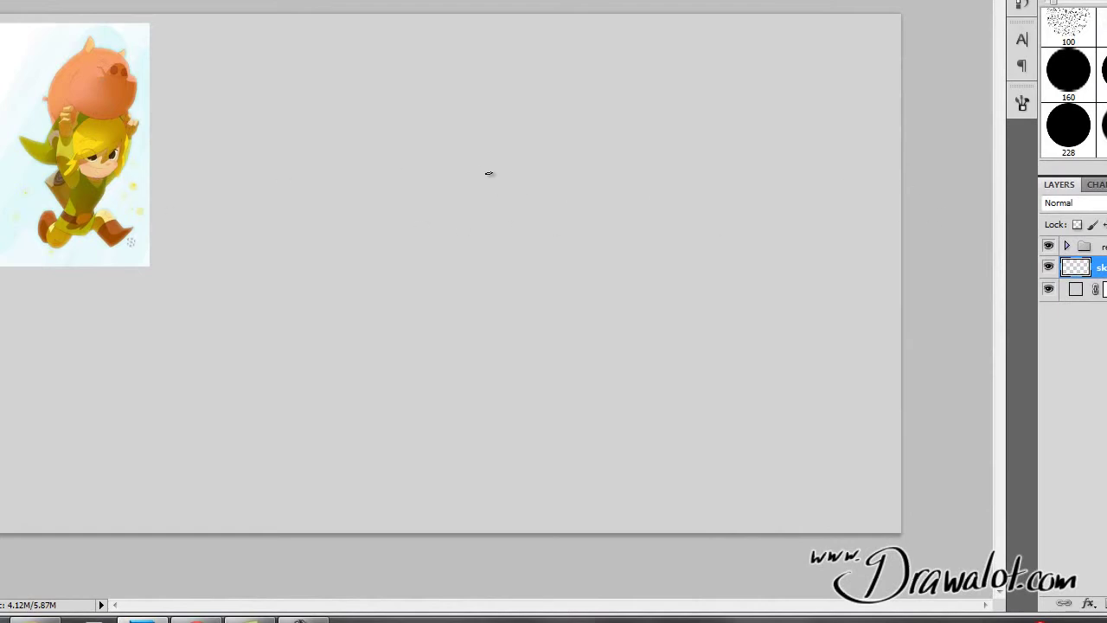
left_click_drag(474, 127, 480, 98)
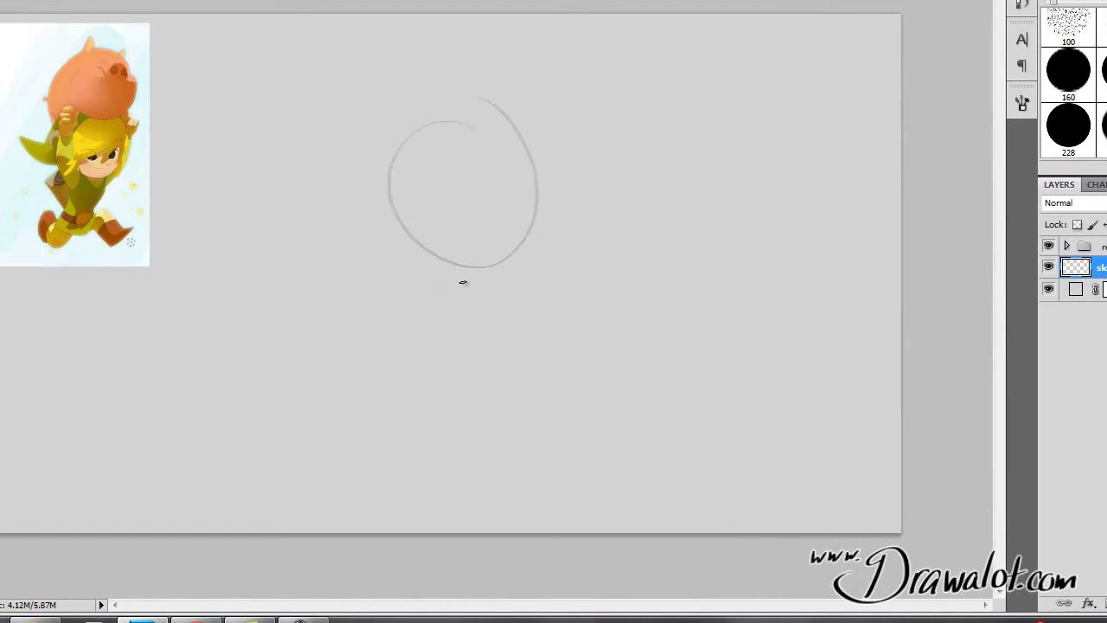
left_click_drag(383, 449, 457, 258)
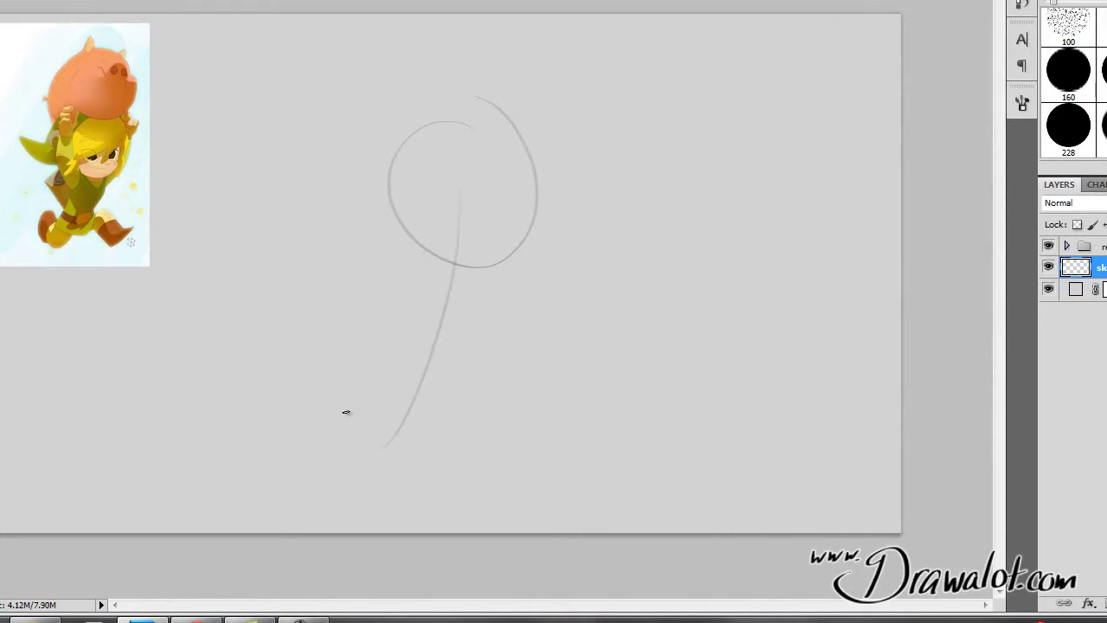
mouse_move(283, 423)
left_mouse_down()
mouse_move(337, 443)
mouse_move(399, 446)
left_mouse_up()
left_click_drag(440, 360, 595, 454)
key("f")
key("ctrl+minus")
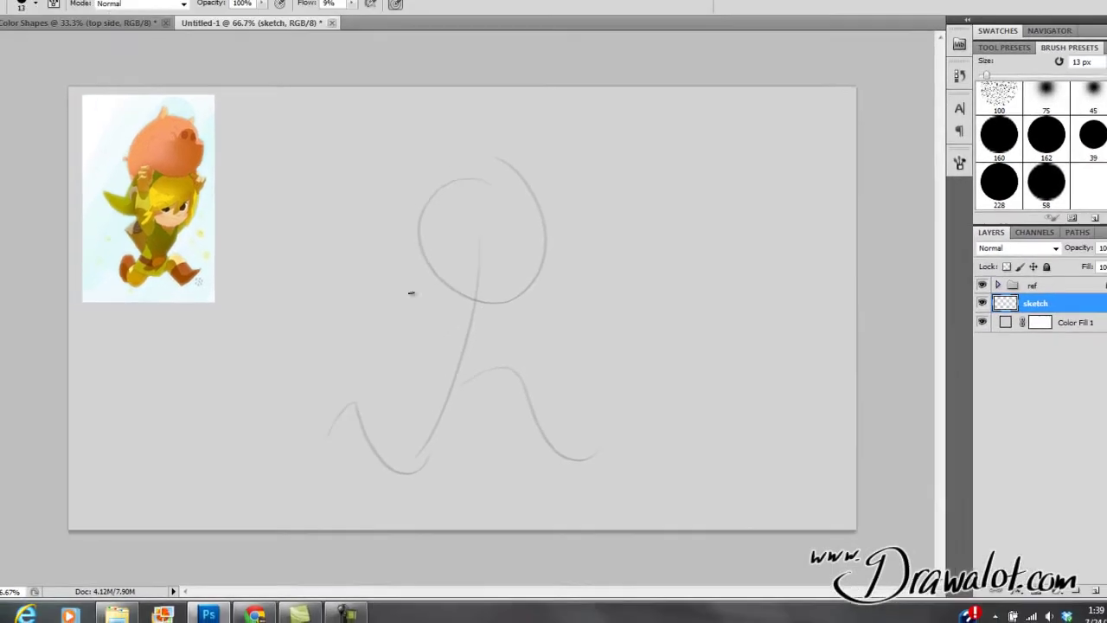
Add head outline strokes, the left arm, torso lines and waist marks
left_click_drag(438, 362, 428, 197)
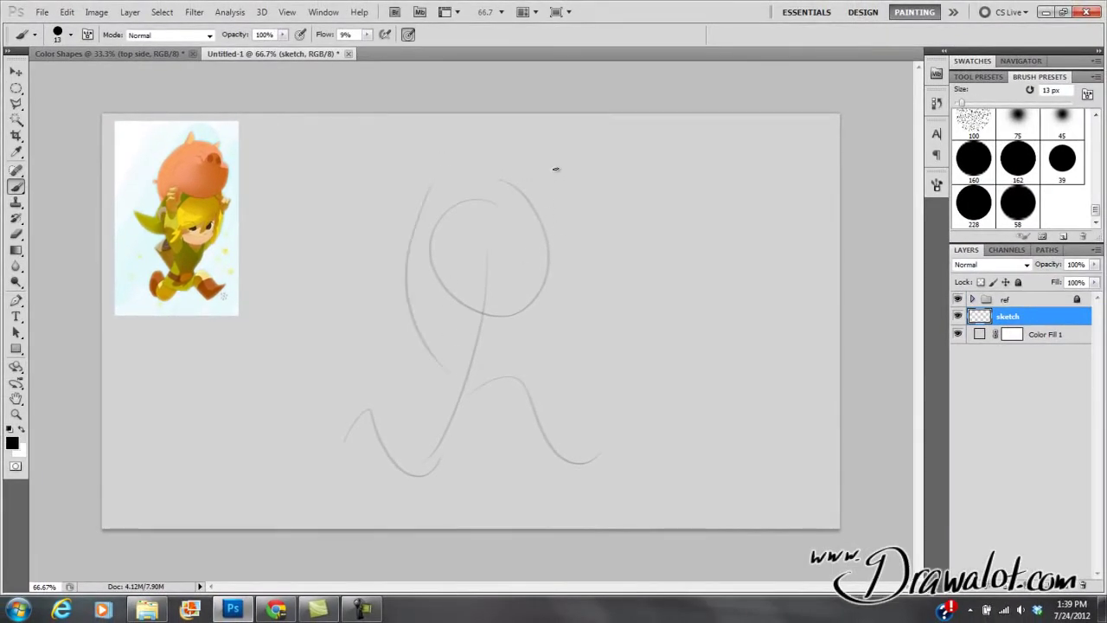
mouse_move(545, 229)
left_mouse_down()
mouse_move(545, 183)
mouse_move(591, 228)
left_mouse_up()
left_click_drag(406, 172, 456, 159)
left_click_drag(395, 234, 384, 307)
mouse_move(450, 274)
left_mouse_down()
mouse_move(548, 244)
mouse_move(532, 296)
left_mouse_up()
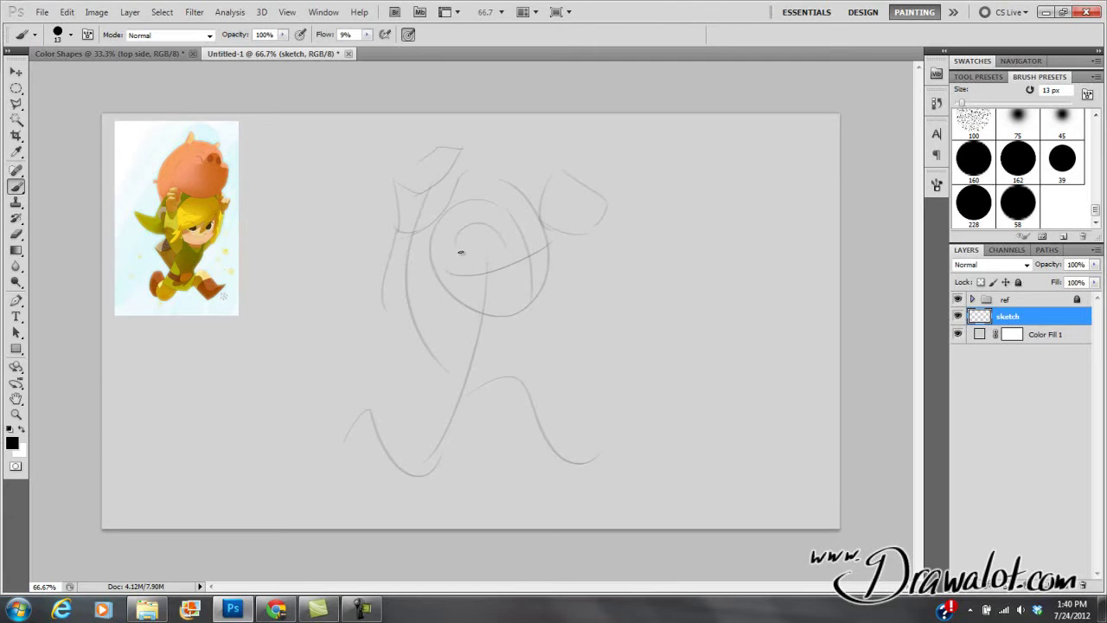
left_click_drag(528, 241, 538, 218)
left_click_drag(506, 244, 467, 261)
left_click_drag(534, 324, 543, 244)
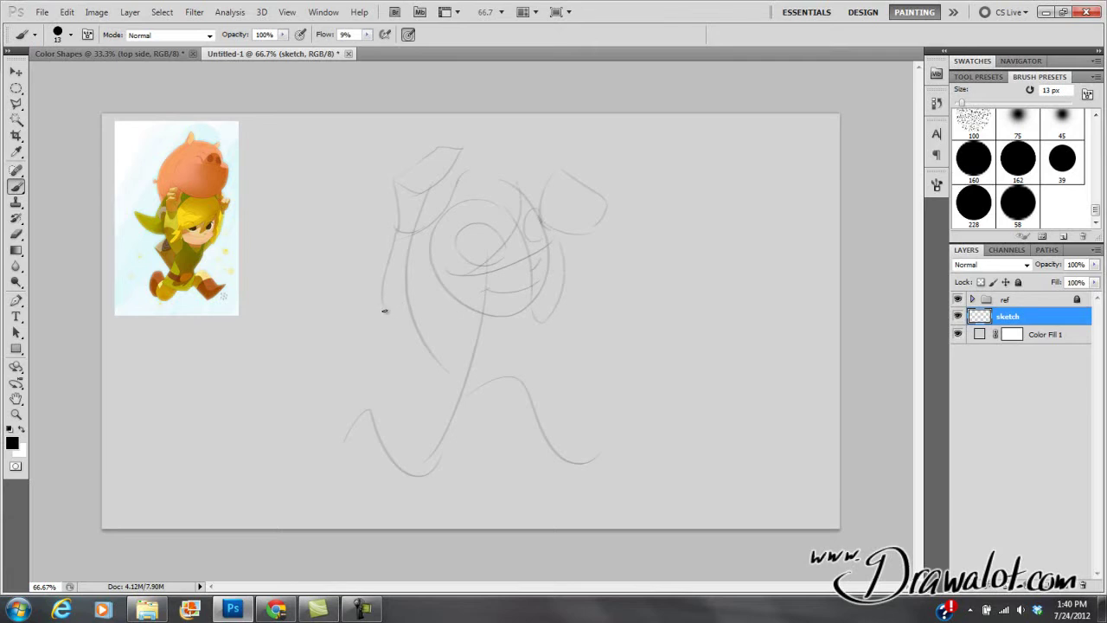
mouse_move(428, 252)
left_mouse_down()
mouse_move(450, 333)
mouse_move(427, 398)
mouse_move(459, 384)
left_mouse_up()
left_click_drag(403, 408, 450, 407)
Sketch the back leg, front foot and leg, plus the head curl
mouse_move(561, 407)
left_mouse_down()
mouse_move(507, 425)
mouse_move(556, 478)
mouse_move(610, 443)
left_mouse_up()
left_click_drag(565, 405, 595, 441)
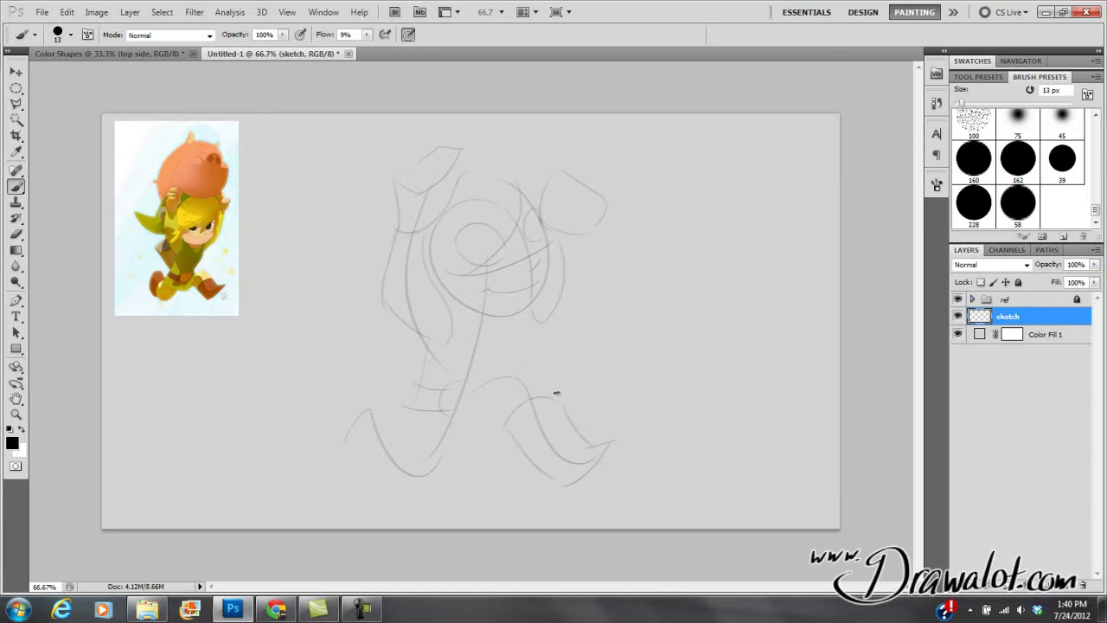
left_click_drag(556, 398, 505, 361)
left_click_drag(413, 450, 467, 463)
left_click_drag(471, 402, 470, 464)
mouse_move(404, 414)
left_mouse_down()
mouse_move(390, 456)
mouse_move(432, 476)
left_mouse_up()
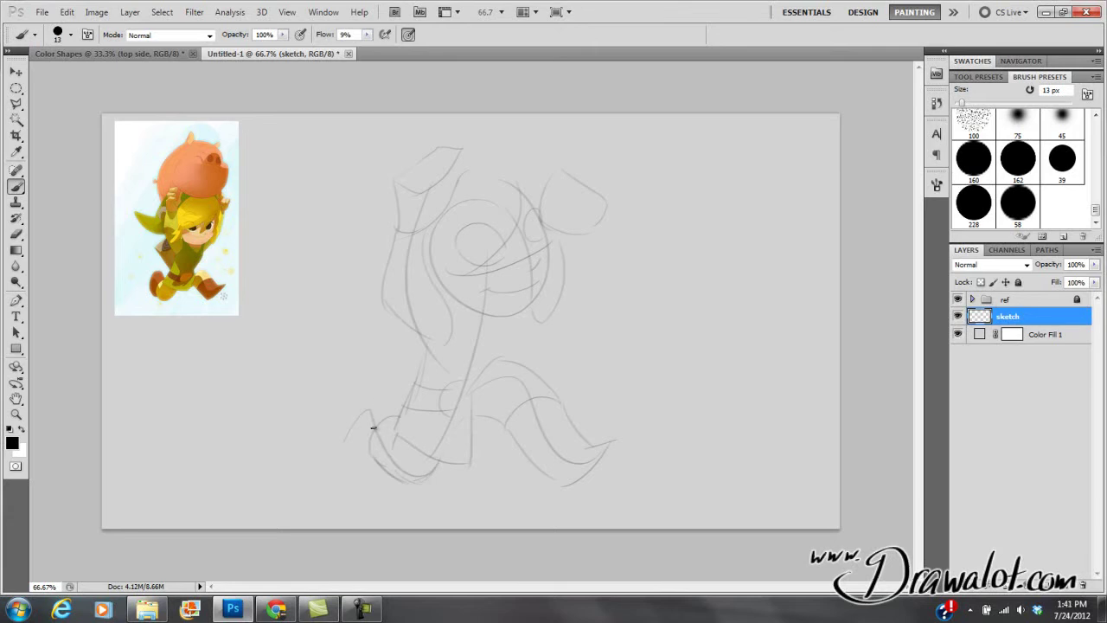
mouse_move(359, 454)
left_mouse_down()
mouse_move(366, 421)
mouse_move(365, 465)
mouse_move(360, 438)
left_mouse_up()
left_click_drag(510, 336, 499, 359)
mouse_move(482, 228)
left_mouse_down()
mouse_move(500, 252)
mouse_move(530, 224)
left_mouse_up()
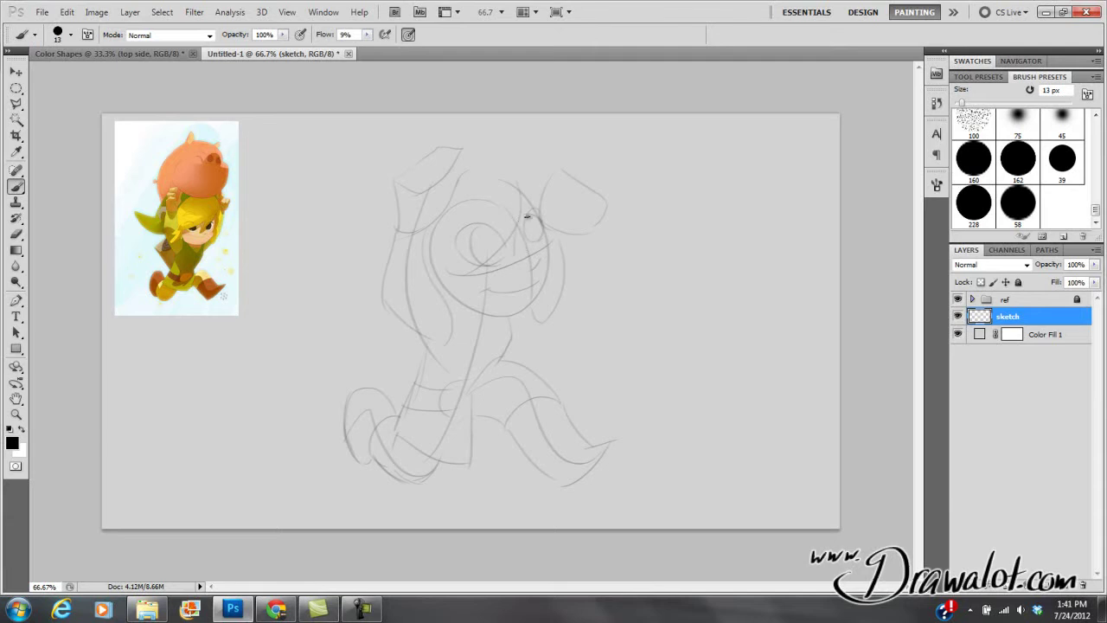
left_click_drag(533, 194, 522, 234)
Scale the sketch down to about 83% with Ctrl+T and shift it down-right
left_click(16, 71)
mouse_move(501, 275)
left_mouse_down()
mouse_move(495, 296)
mouse_move(493, 280)
left_mouse_up()
key("ctrl+t")
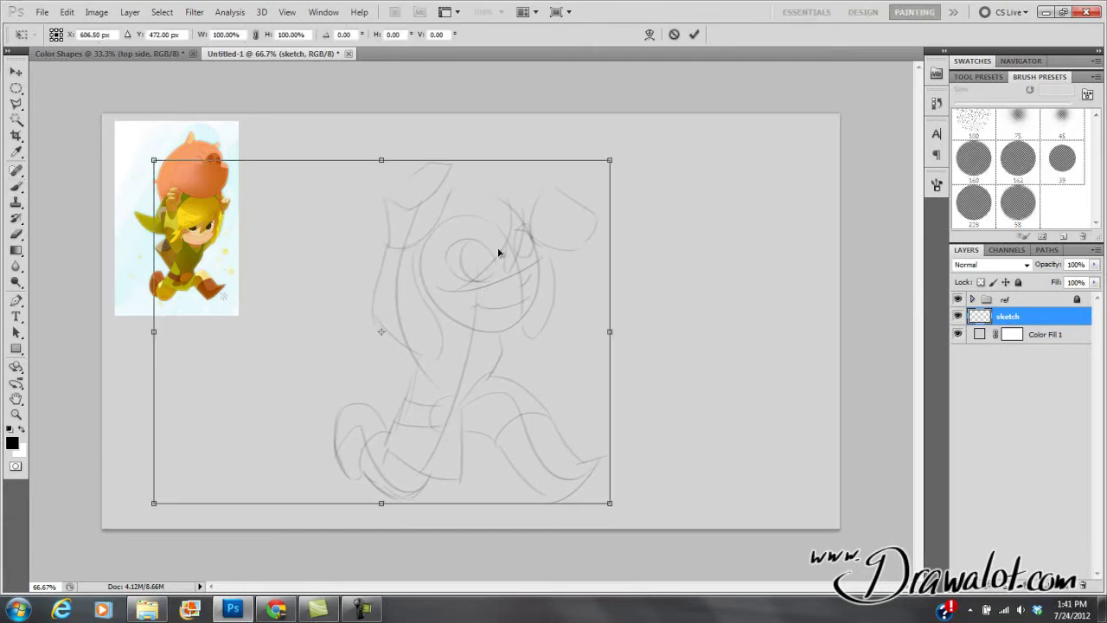
left_click_drag(610, 160, 583, 182)
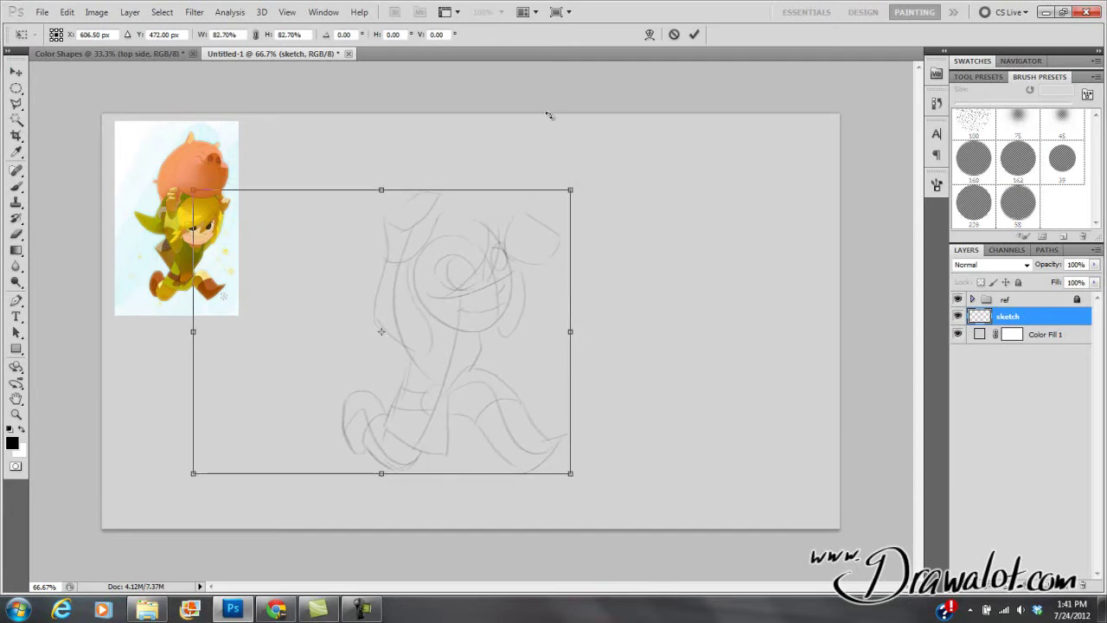
key("Return")
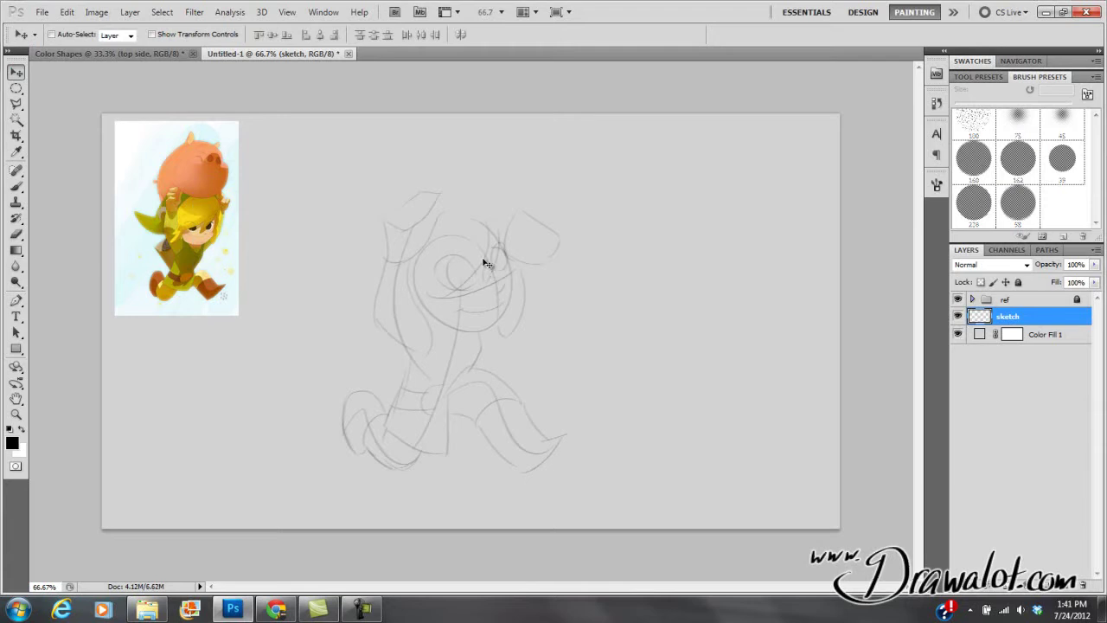
left_click_drag(483, 292, 516, 327)
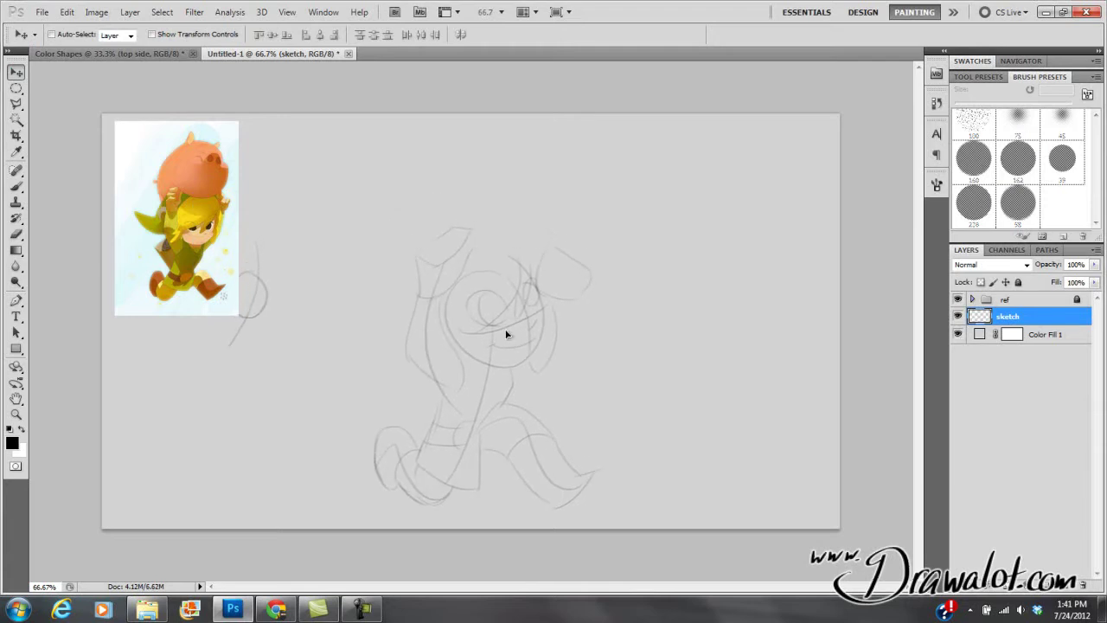
key("b")
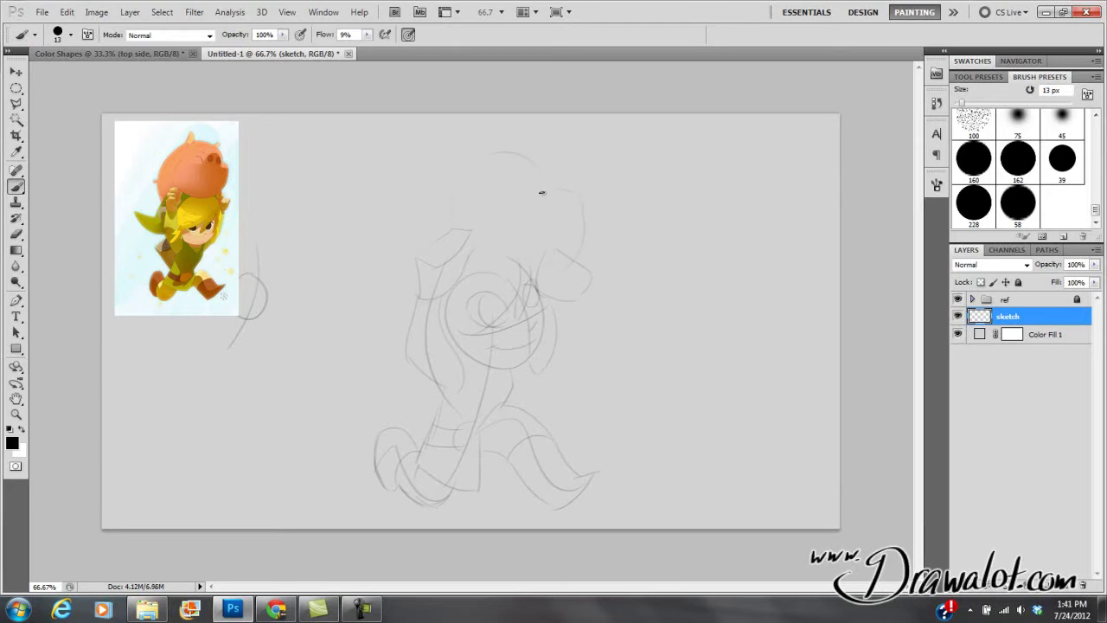
Add strokes for a larger head arc, its left edge and details near the face
left_click_drag(530, 170, 529, 203)
left_click_drag(503, 189, 543, 199)
mouse_move(498, 153)
left_mouse_down()
mouse_move(466, 153)
mouse_move(487, 148)
left_mouse_up()
left_click_drag(403, 272, 407, 200)
left_click_drag(352, 278, 351, 285)
mouse_move(401, 327)
left_mouse_down()
mouse_move(420, 312)
mouse_move(459, 229)
left_mouse_up()
left_click_drag(460, 225, 471, 228)
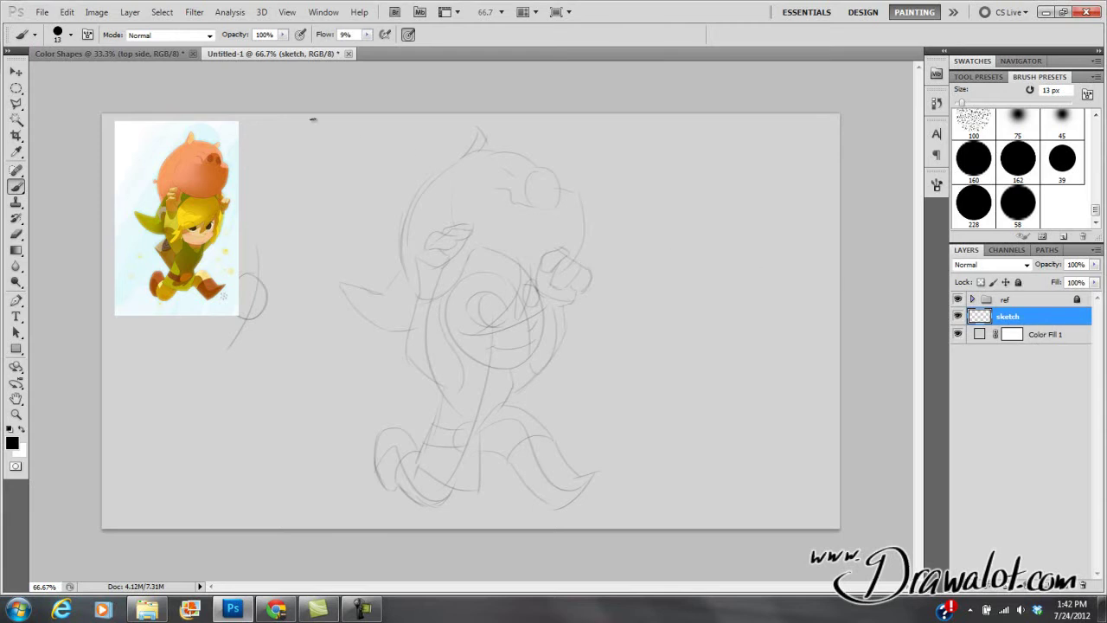
left_click(96, 12)
mouse_move(52, 50)
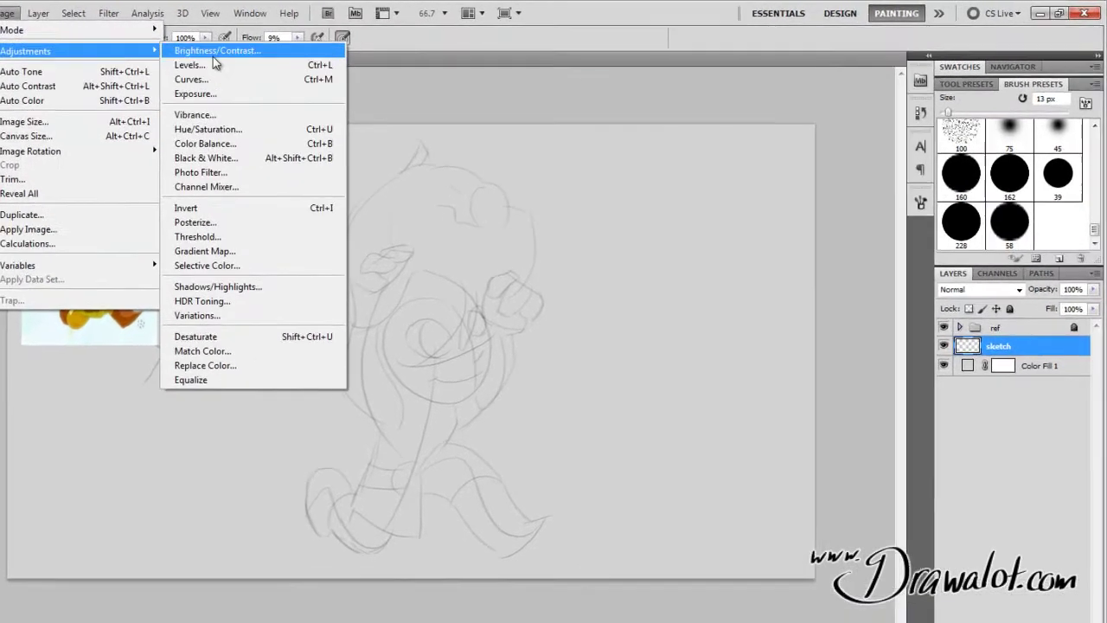
left_click(213, 55)
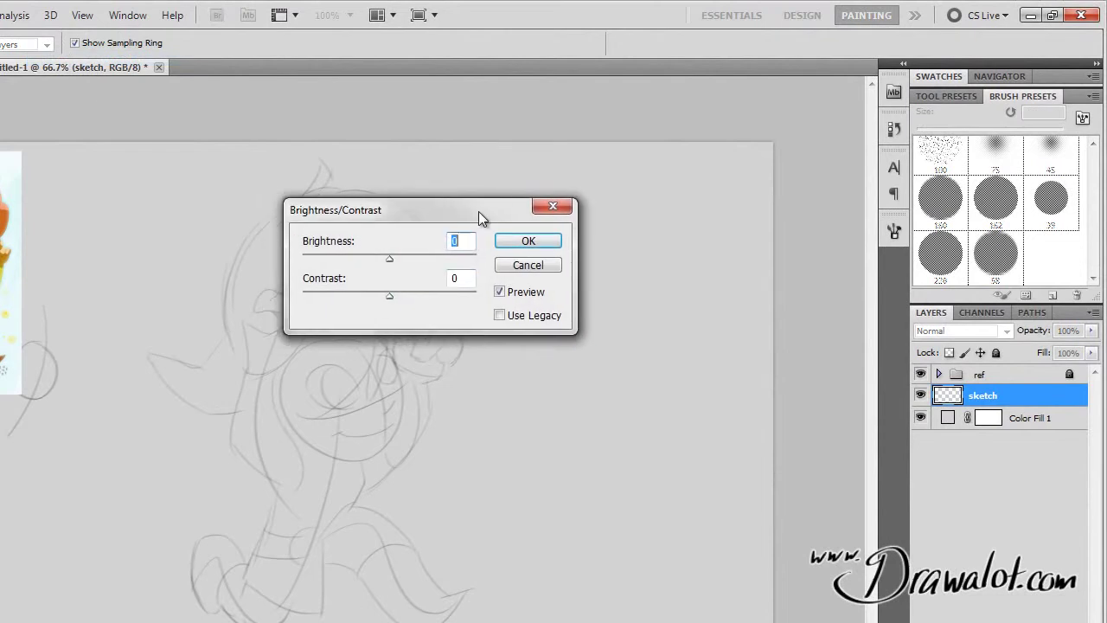
left_click_drag(530, 211, 707, 144)
left_click_drag(630, 225, 637, 227)
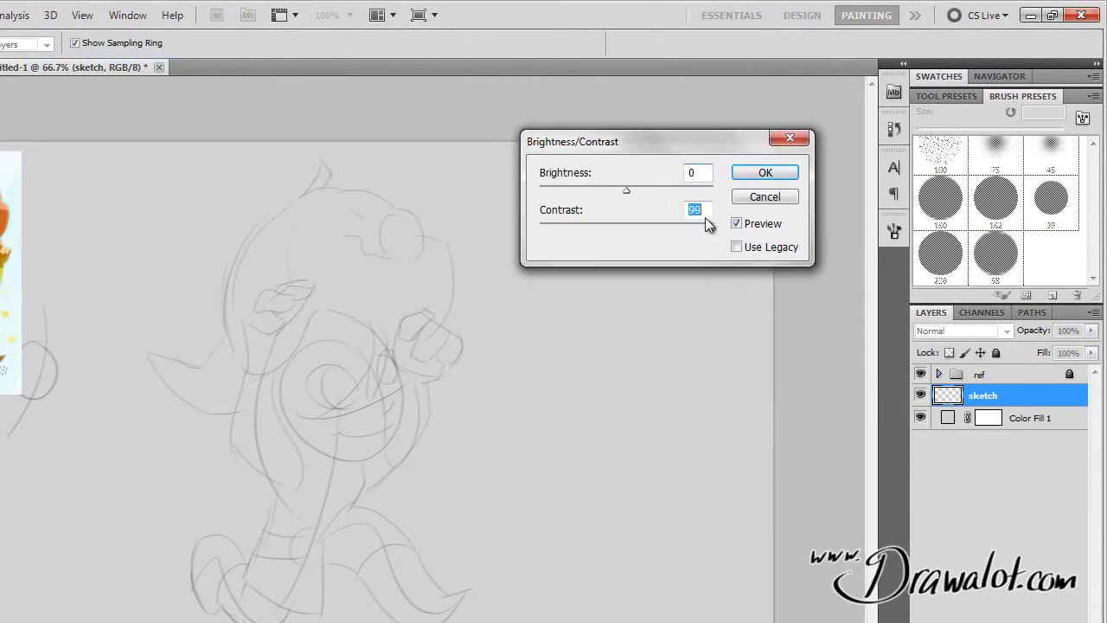
left_click_drag(626, 190, 578, 209)
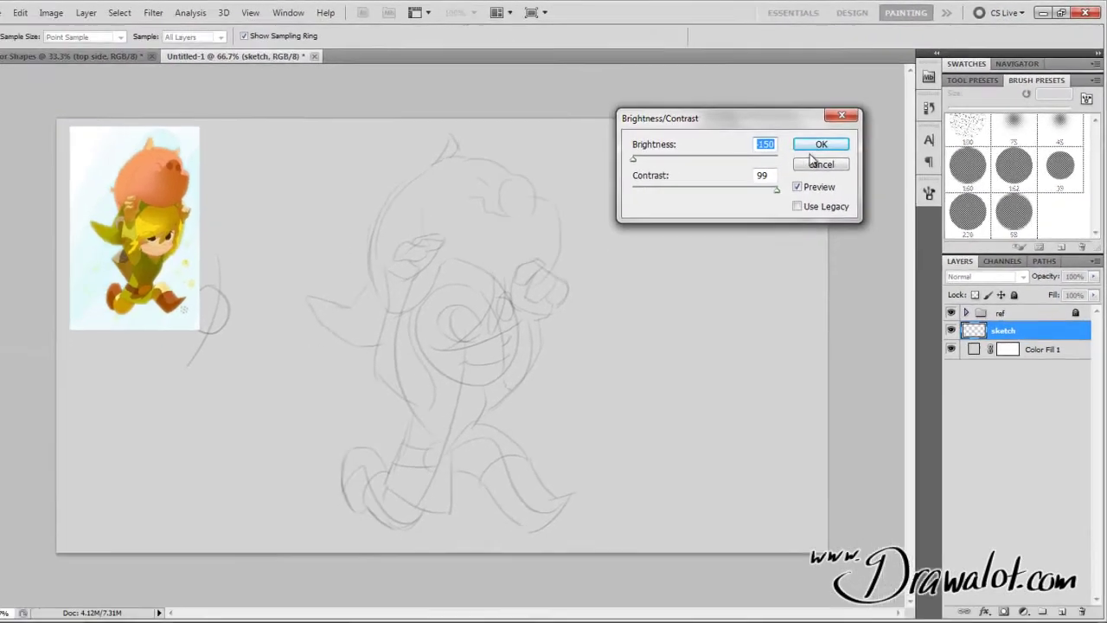
left_click(831, 148)
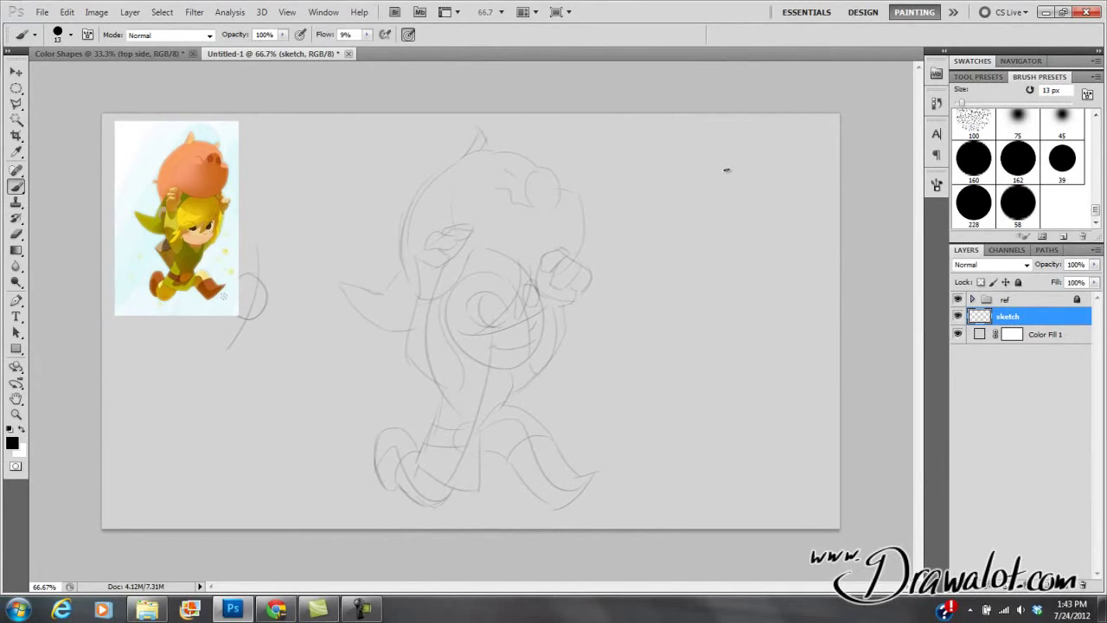
key("ctrl+l")
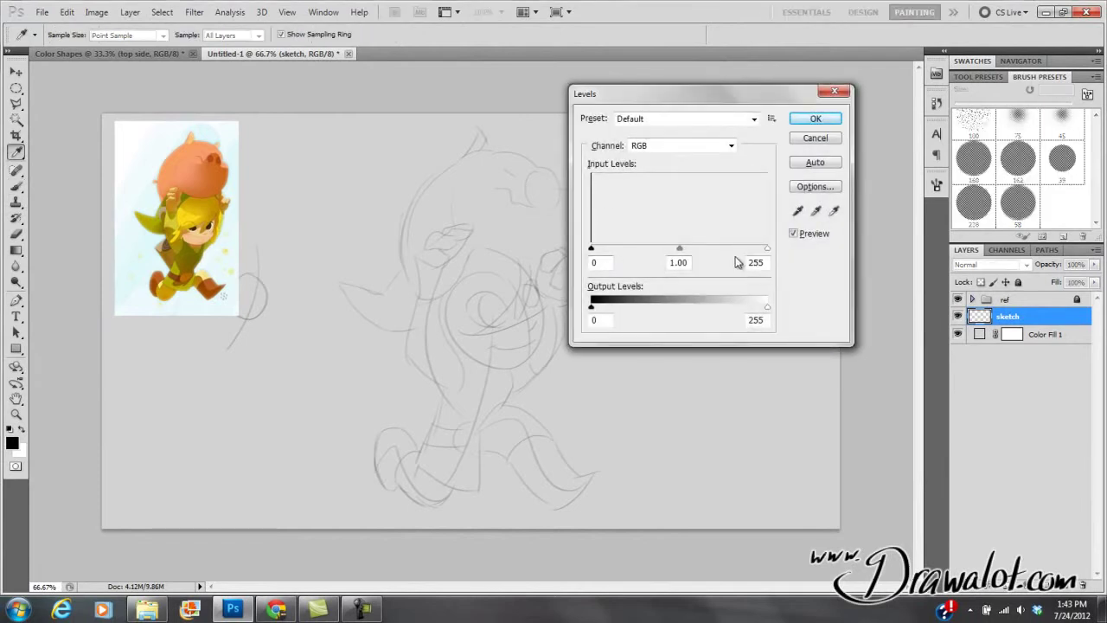
left_click_drag(766, 248, 597, 250)
left_click(805, 140)
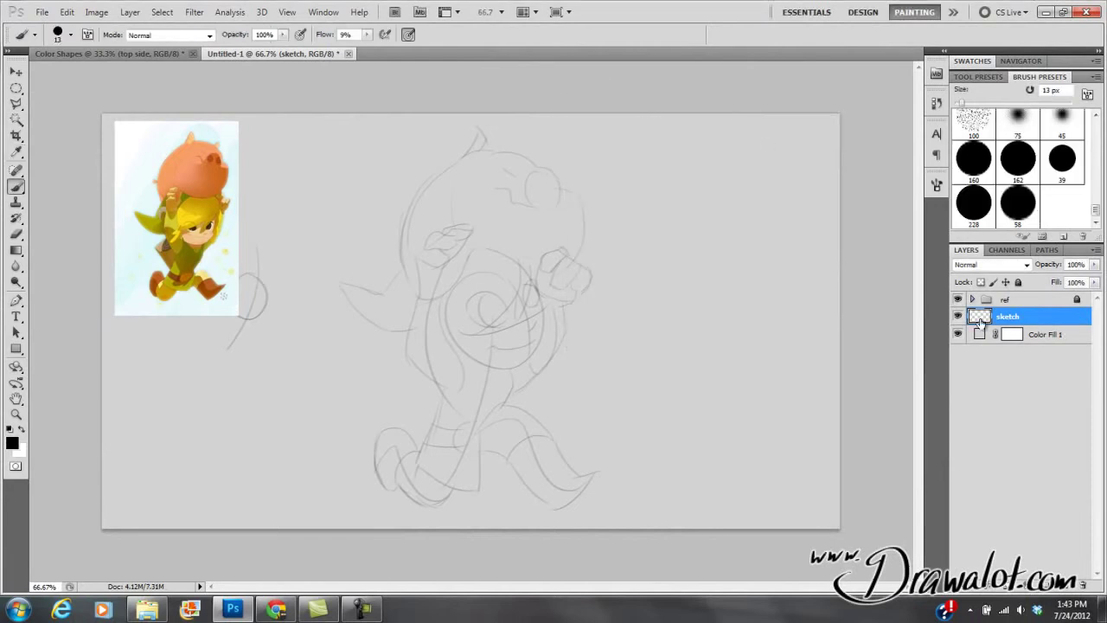
Duplicate the sketch layer and merge all sketch copies into 'sketch copy 4'
left_click_drag(985, 322, 981, 316)
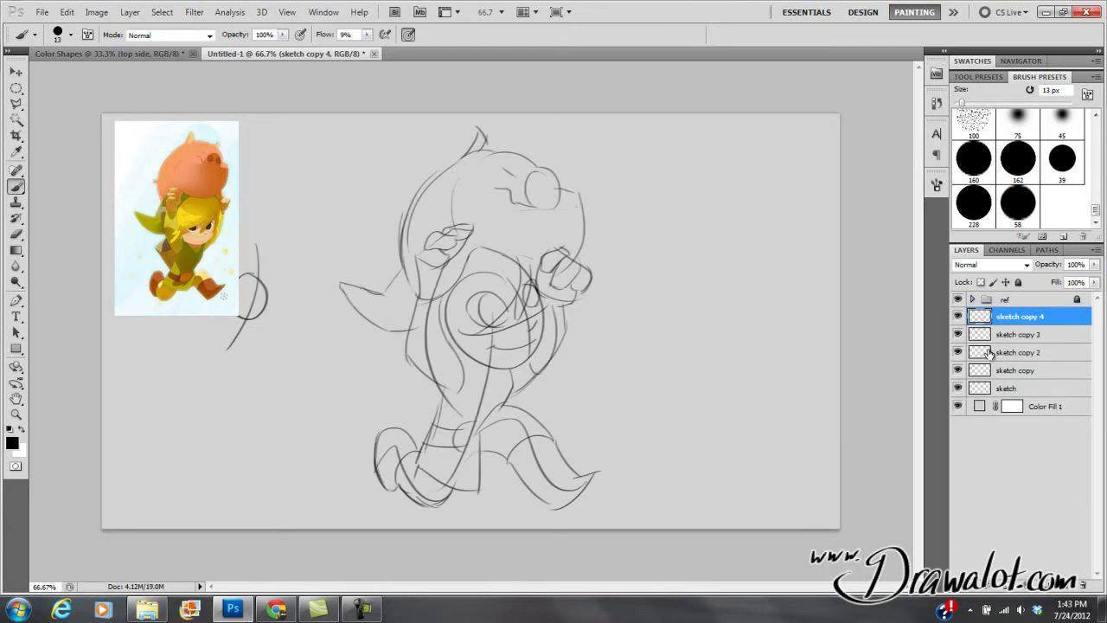
left_click(983, 384, "shift")
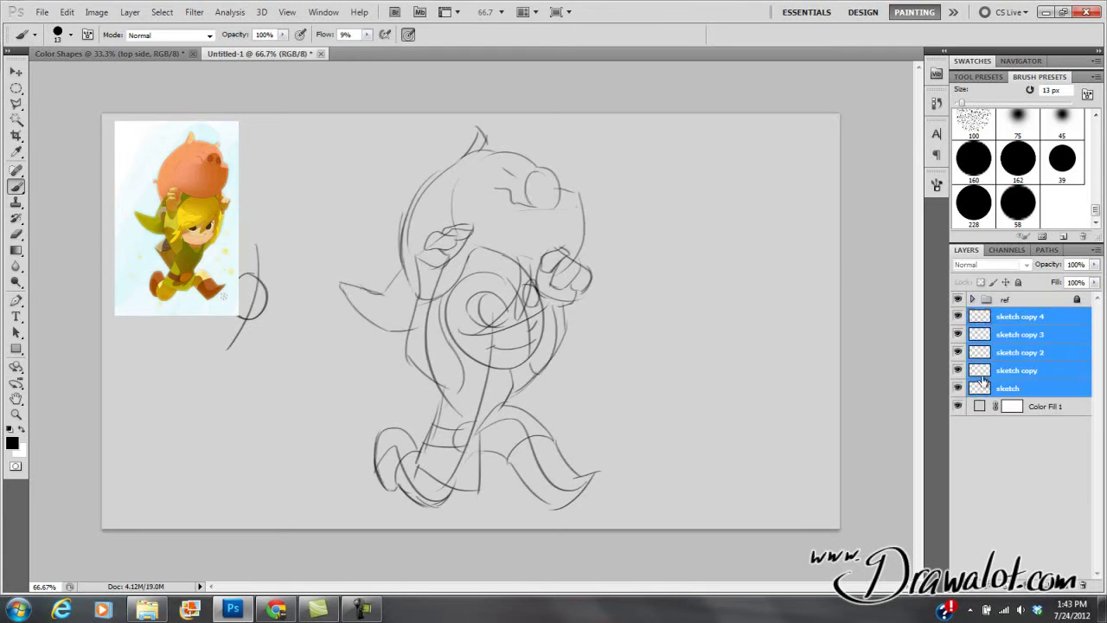
left_click(1096, 249)
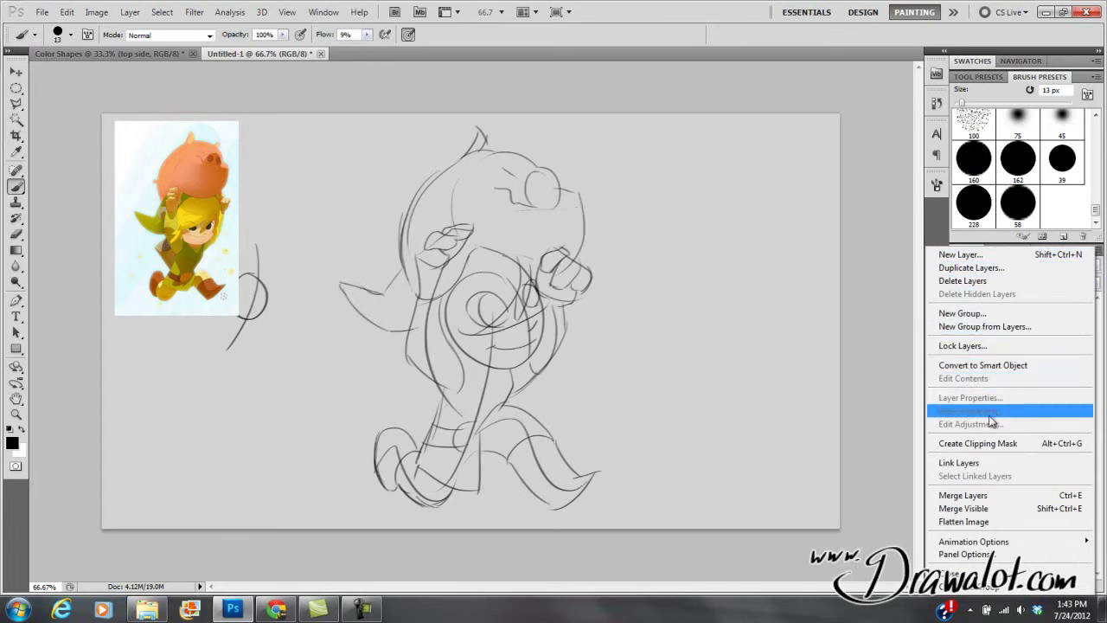
left_click(974, 496)
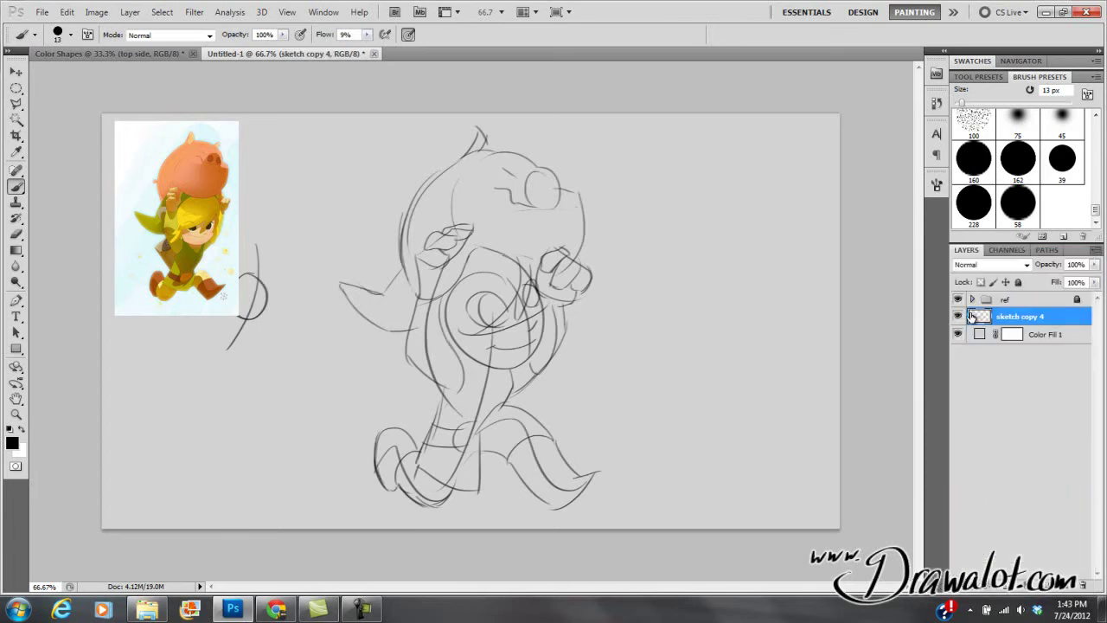
left_click(958, 316)
Erase a bit of the torso lines and slightly lower the eraser flow
key("e")
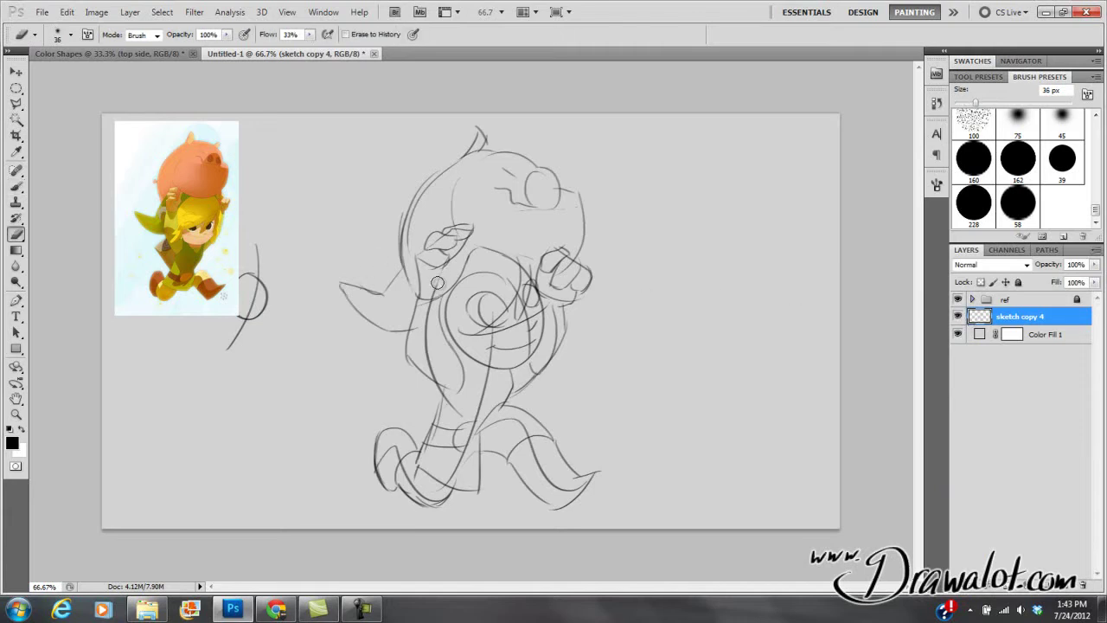
left_click_drag(426, 329, 437, 374)
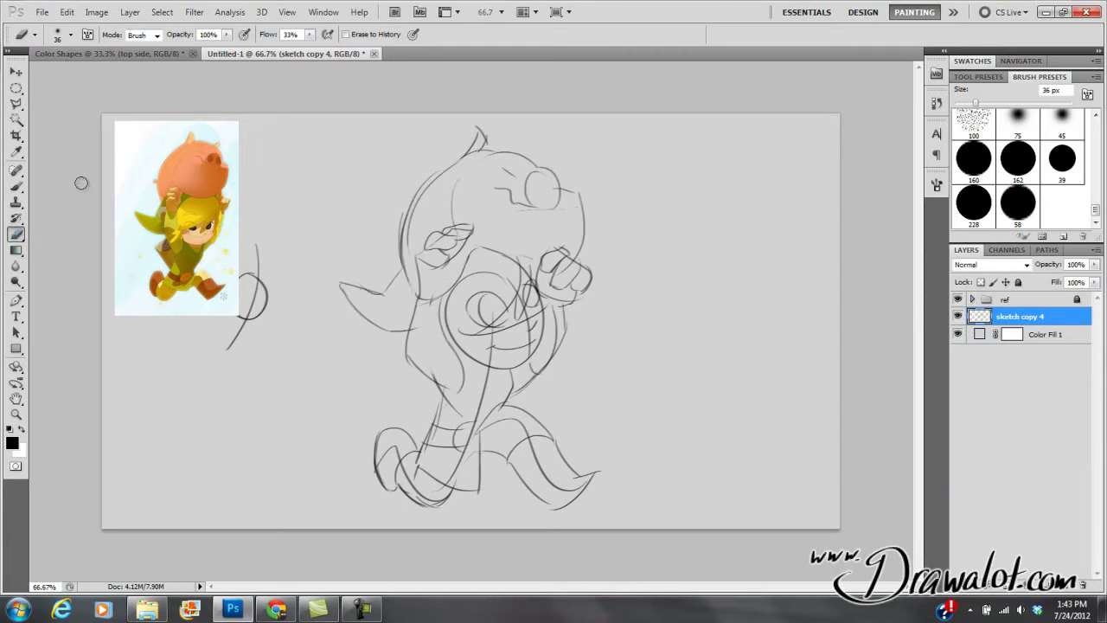
left_click(309, 35)
left_click_drag(308, 51, 310, 53)
Set brush hardness to 0% and return to the 13 px Brush tool
left_click(71, 35)
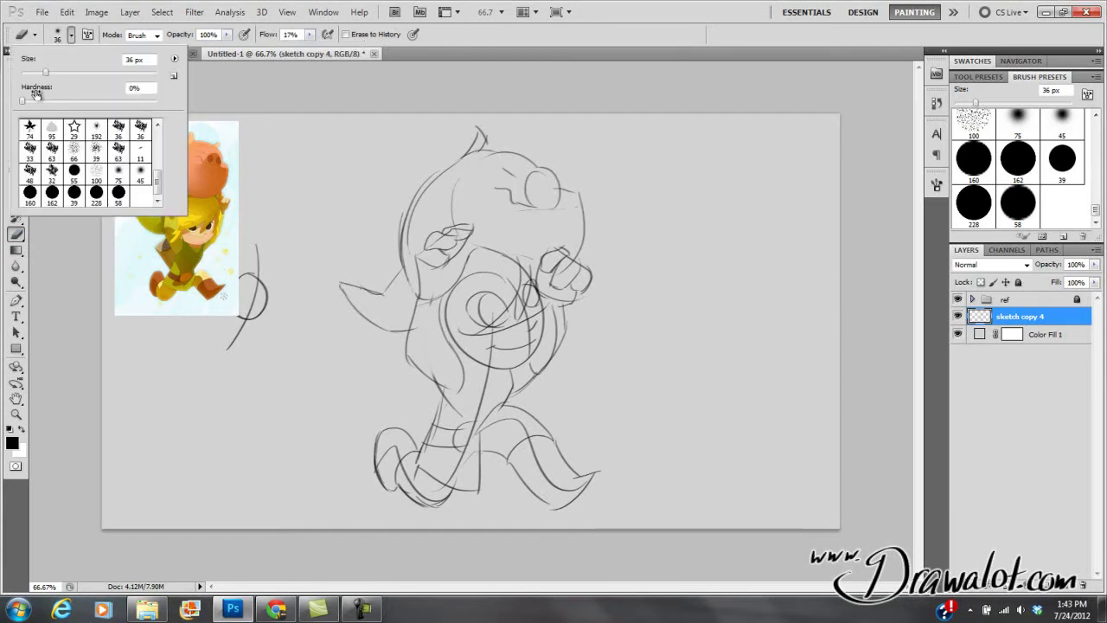
left_click_drag(24, 103, 14, 110)
key("Return")
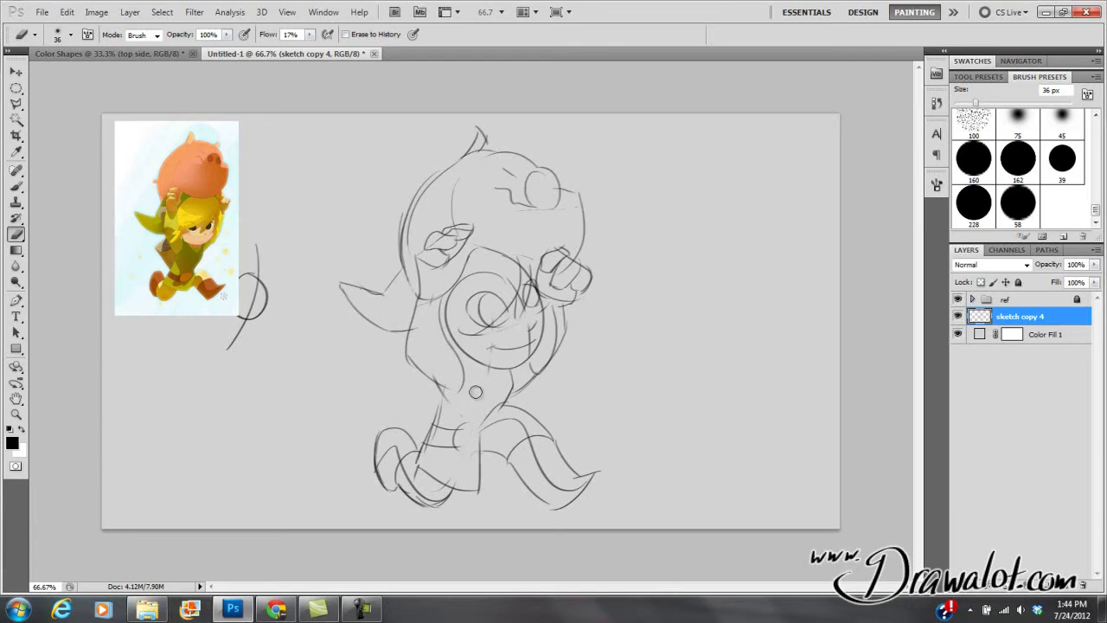
key("b")
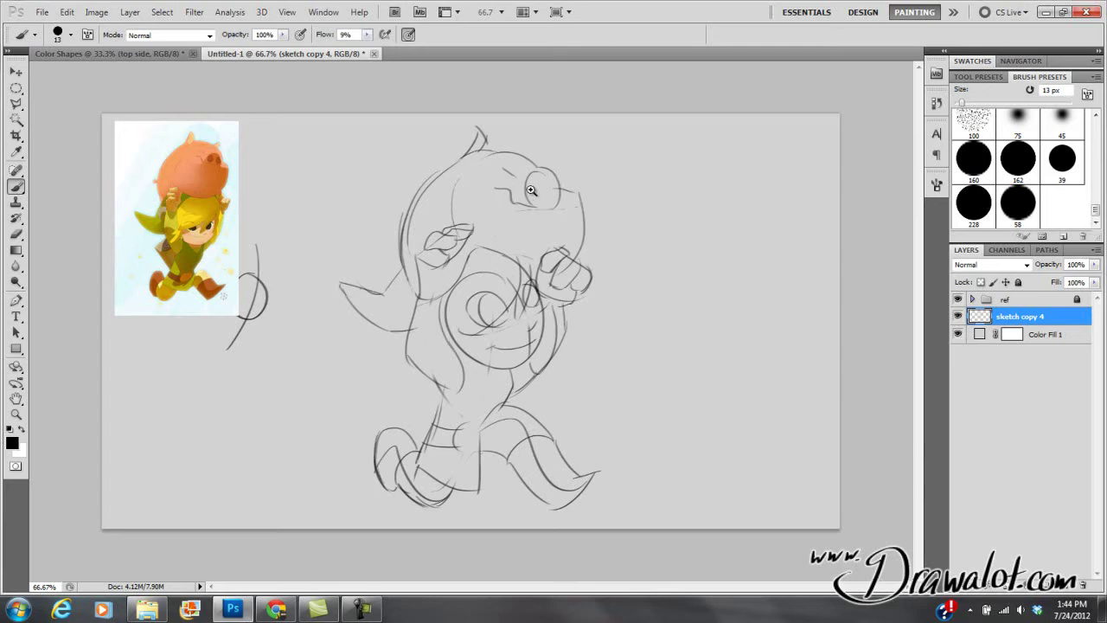
Zoom in on the chest, pan across it, then zoom back out
left_click(490, 326)
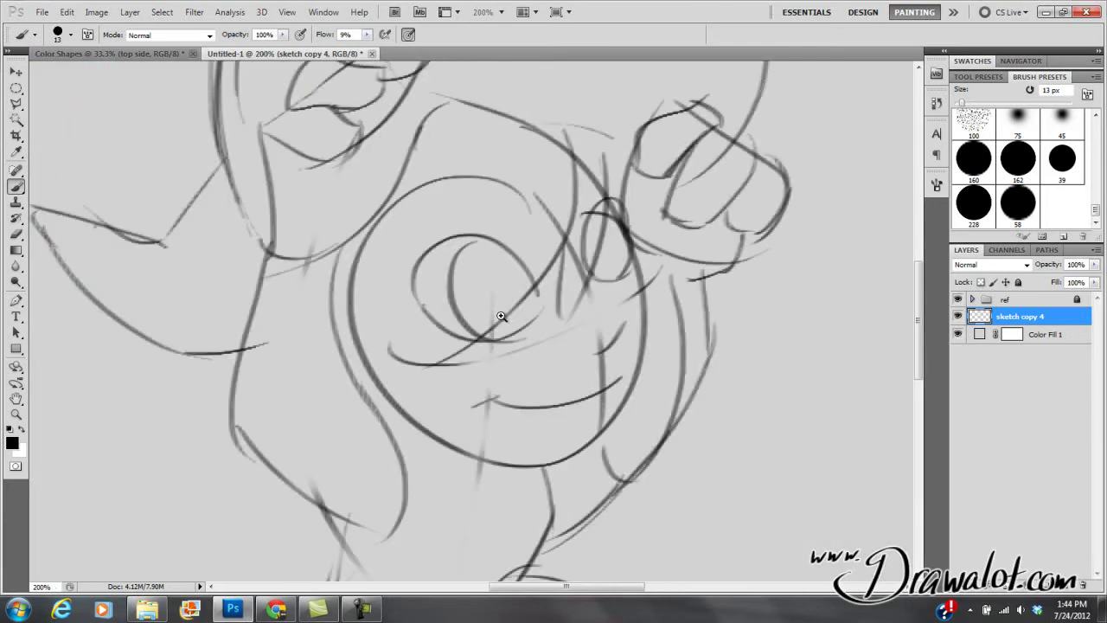
left_click(498, 314)
mouse_move(430, 291)
left_mouse_down()
mouse_move(709, 383)
mouse_move(257, 332)
mouse_move(403, 376)
mouse_move(786, 270)
left_mouse_up()
left_click(458, 314, "alt")
left_click(453, 315, "alt")
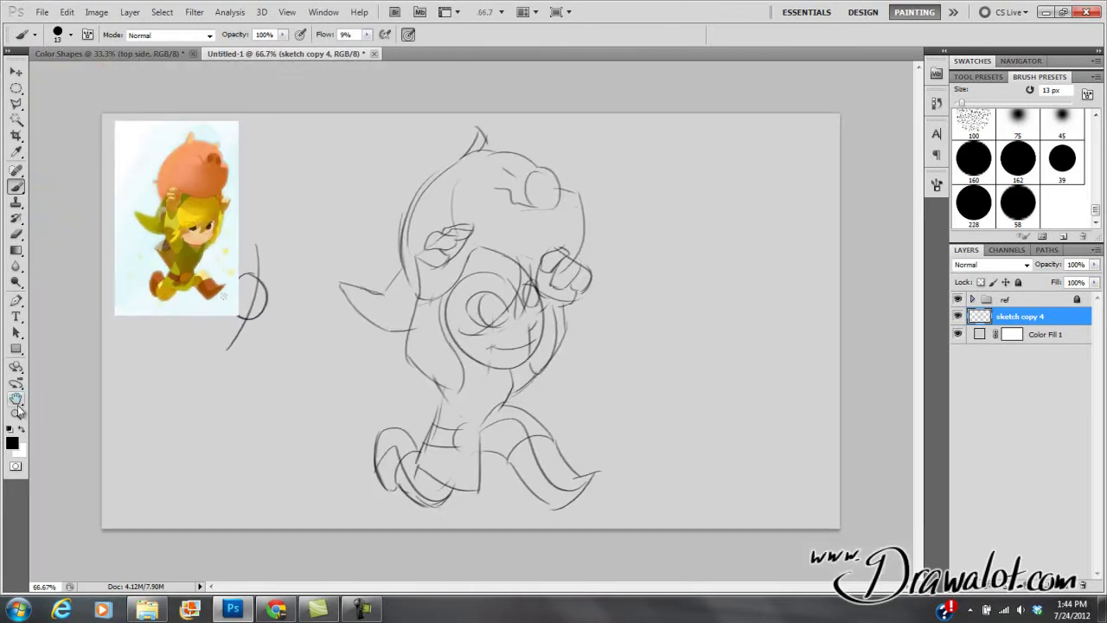
left_click(21, 397)
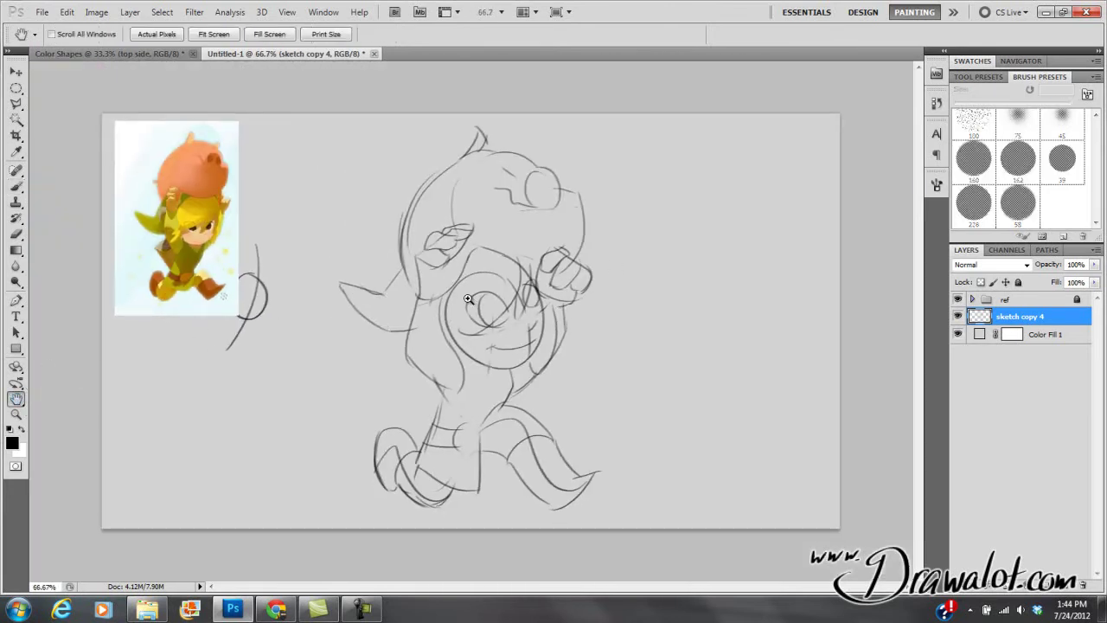
left_click(17, 414)
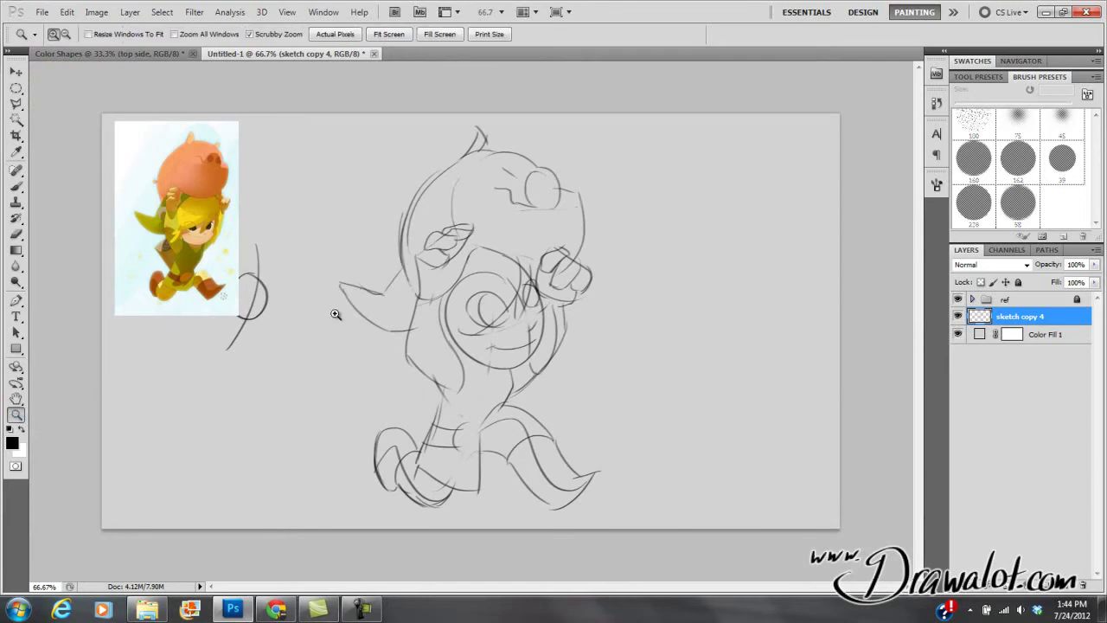
Zoom to the chest swirl and pan to frame the face and upper body
left_click(516, 288)
left_click(515, 288)
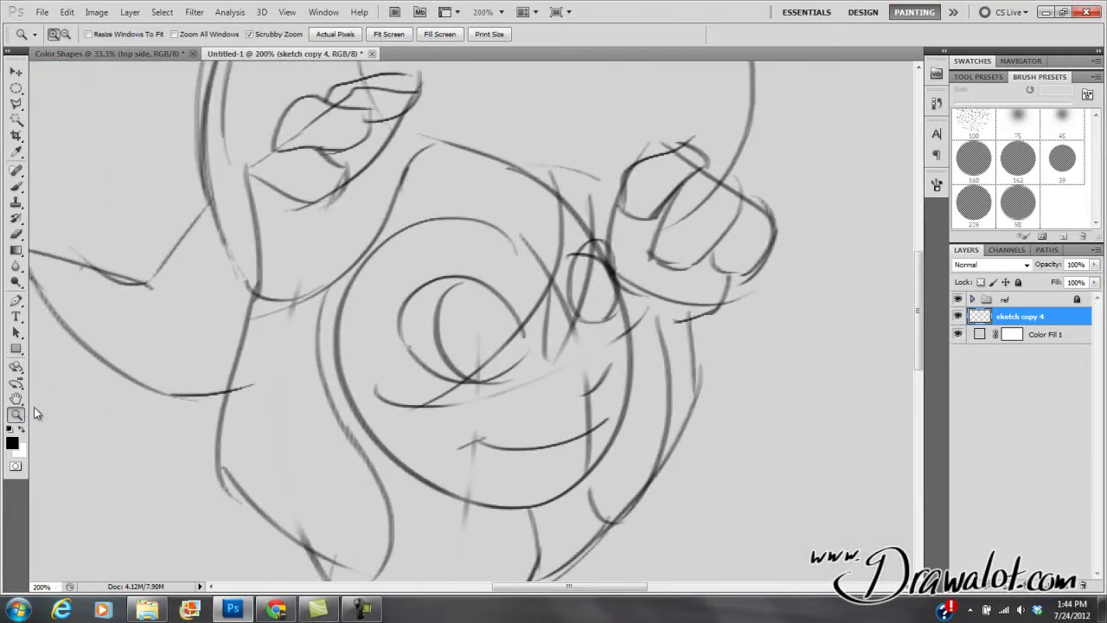
left_click(16, 398)
mouse_move(445, 324)
left_mouse_down()
mouse_move(480, 300)
mouse_move(539, 292)
left_mouse_up()
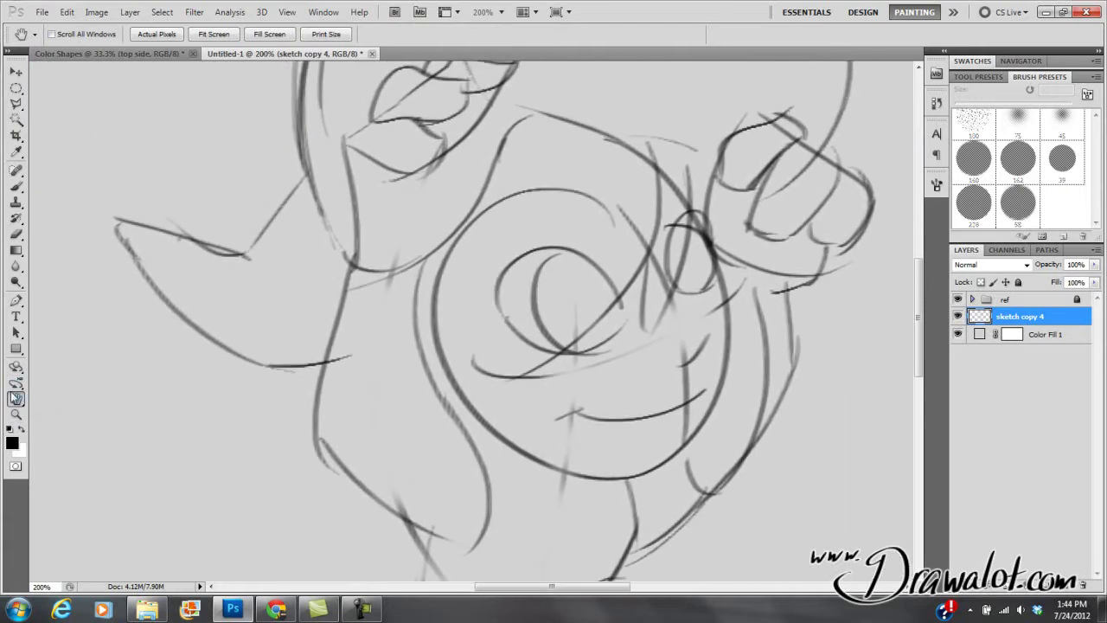
mouse_move(539, 311)
left_mouse_down()
mouse_move(547, 339)
mouse_move(632, 295)
mouse_move(423, 289)
left_mouse_up()
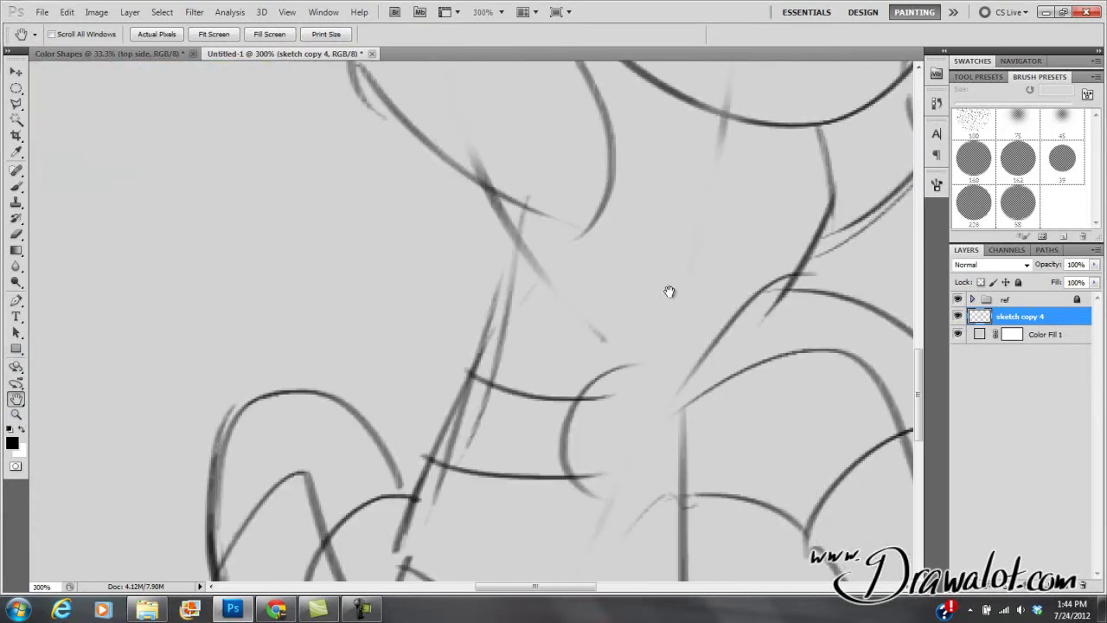
mouse_move(598, 247)
left_mouse_down()
mouse_move(539, 390)
mouse_move(546, 330)
left_mouse_up()
left_click_drag(549, 288, 572, 417)
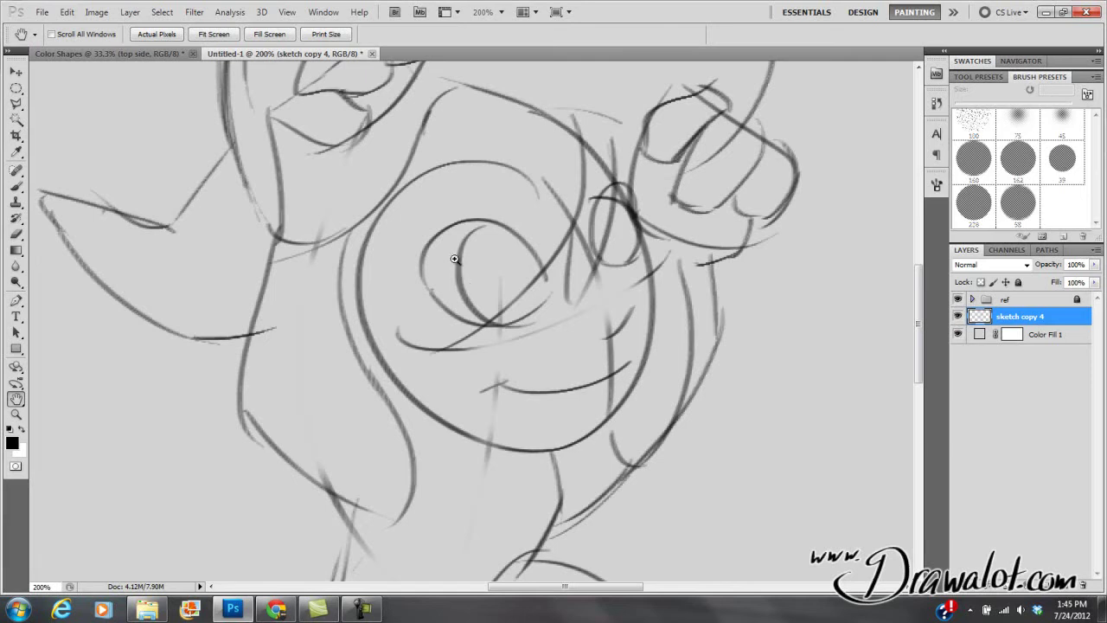
Zoom in and out on the face, then center it in view
left_click(505, 303)
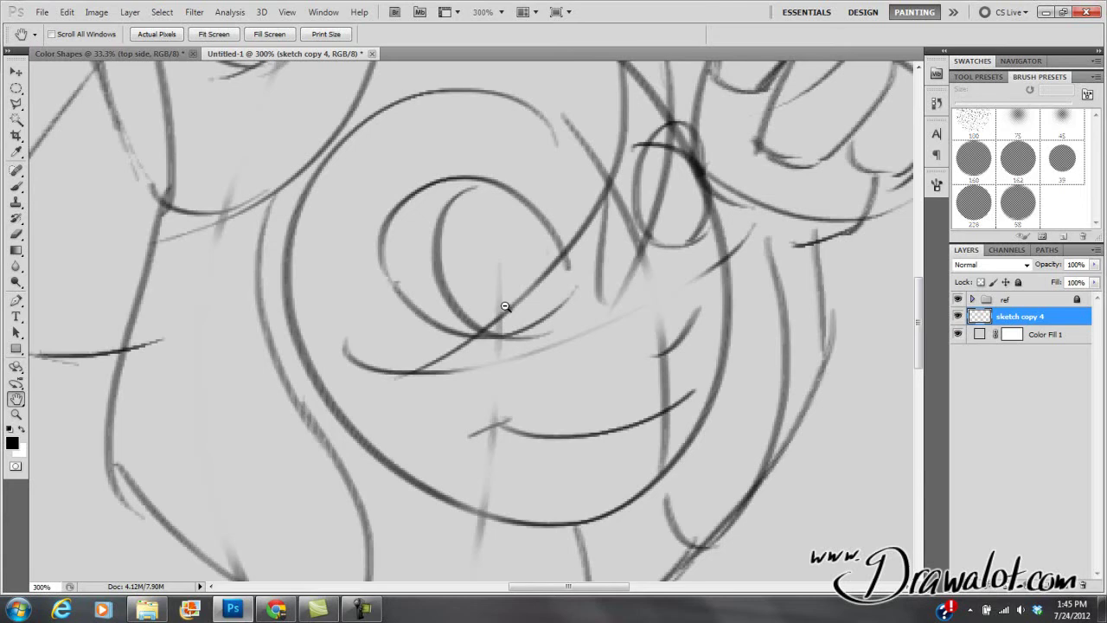
left_click(504, 310, "alt")
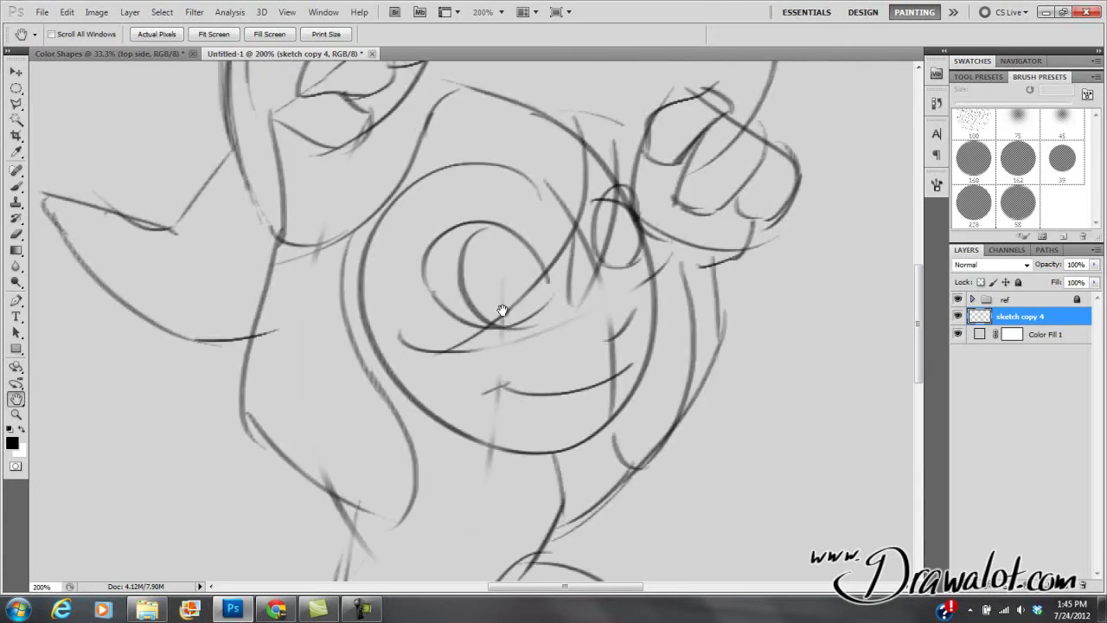
left_click(501, 310, "alt")
left_click(502, 313)
mouse_move(498, 272)
left_mouse_down()
mouse_move(471, 312)
mouse_move(309, 383)
mouse_move(702, 268)
mouse_move(592, 353)
mouse_move(581, 464)
mouse_move(616, 281)
mouse_move(691, 332)
mouse_move(589, 250)
left_mouse_up()
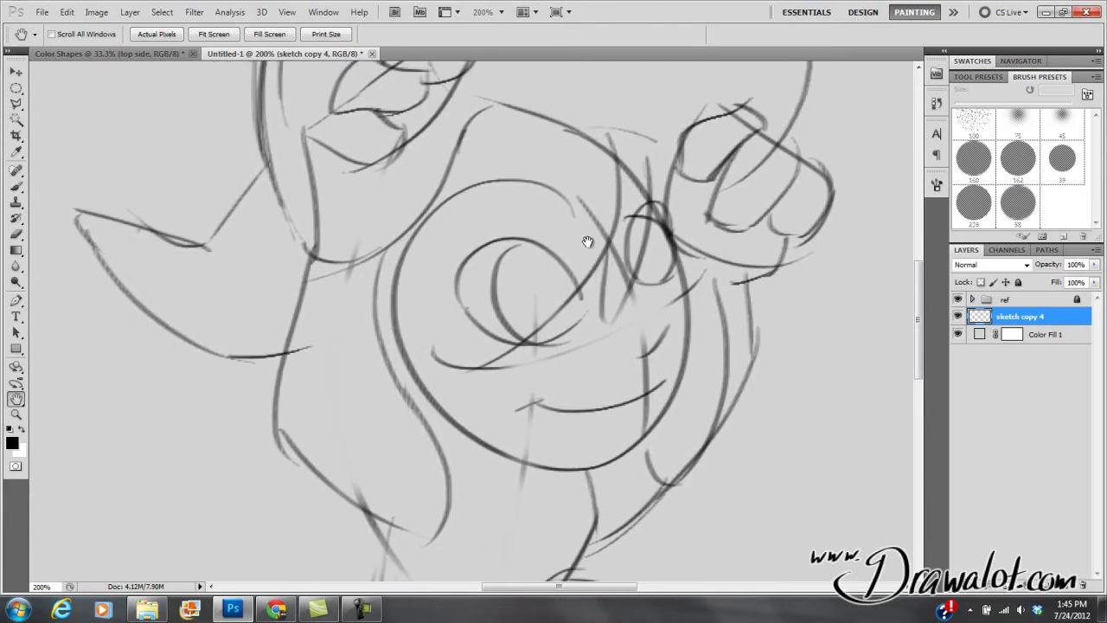
Hide the panels for a full-canvas view with the brush tool active
key("Tab")
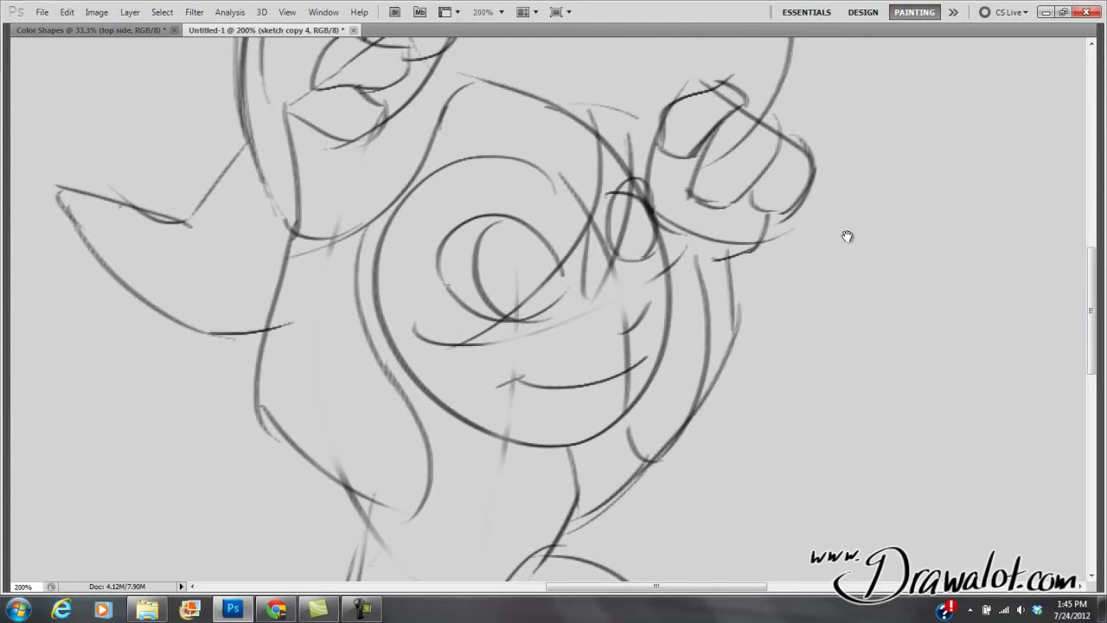
key("Tab")
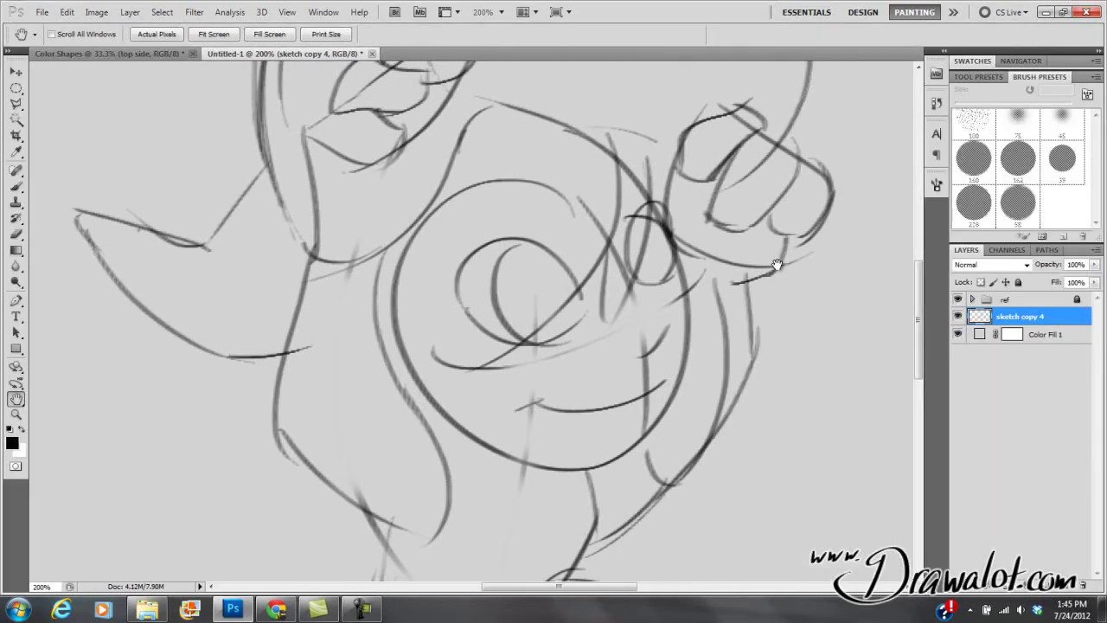
key("b")
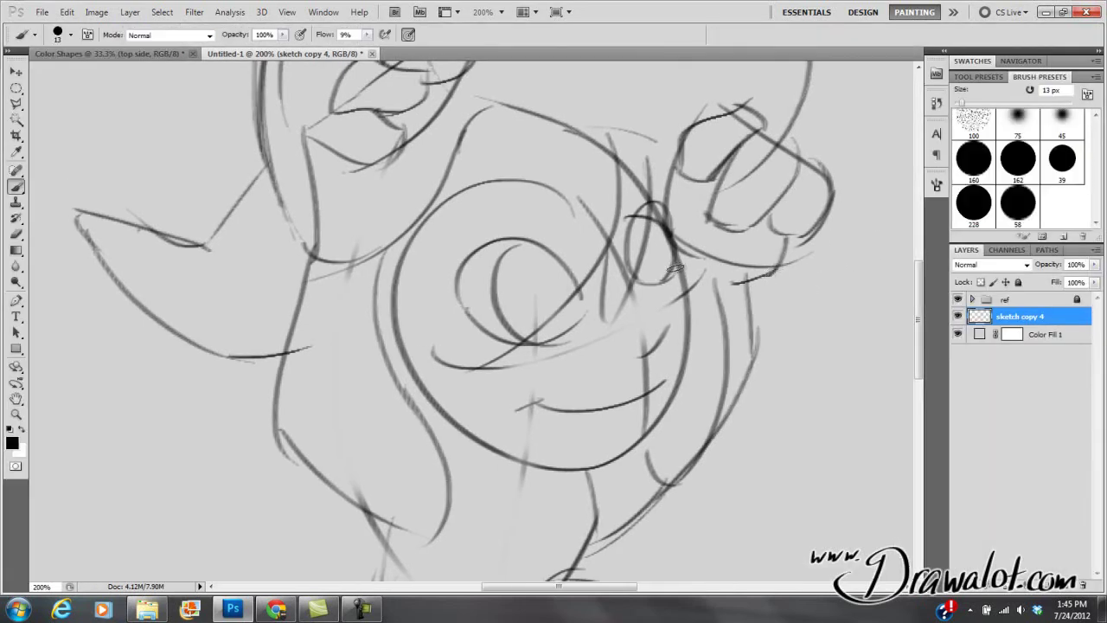
key("Tab")
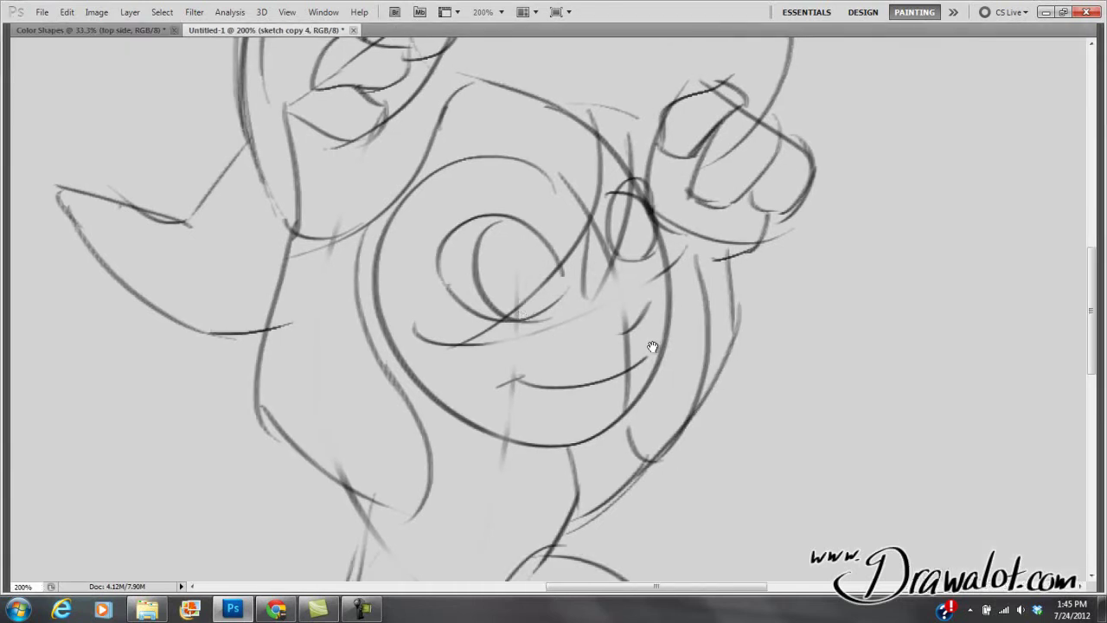
Erase the stray inner curve on the left foot and the diagonal line on the leg
mouse_move(585, 279)
left_mouse_down()
mouse_move(580, 243)
mouse_move(678, 160)
left_mouse_up()
mouse_move(295, 342)
left_mouse_down()
mouse_move(268, 389)
mouse_move(345, 448)
mouse_move(317, 390)
mouse_move(316, 432)
left_mouse_up()
mouse_move(714, 358)
left_mouse_down()
mouse_move(712, 329)
mouse_move(742, 427)
mouse_move(808, 457)
mouse_move(753, 440)
left_mouse_up()
Erase the stray curve above the right leg and bring the head into view
mouse_move(674, 296)
left_mouse_down()
mouse_move(667, 267)
mouse_move(618, 255)
mouse_move(587, 271)
mouse_move(613, 407)
left_mouse_up()
left_click_drag(638, 317, 573, 444)
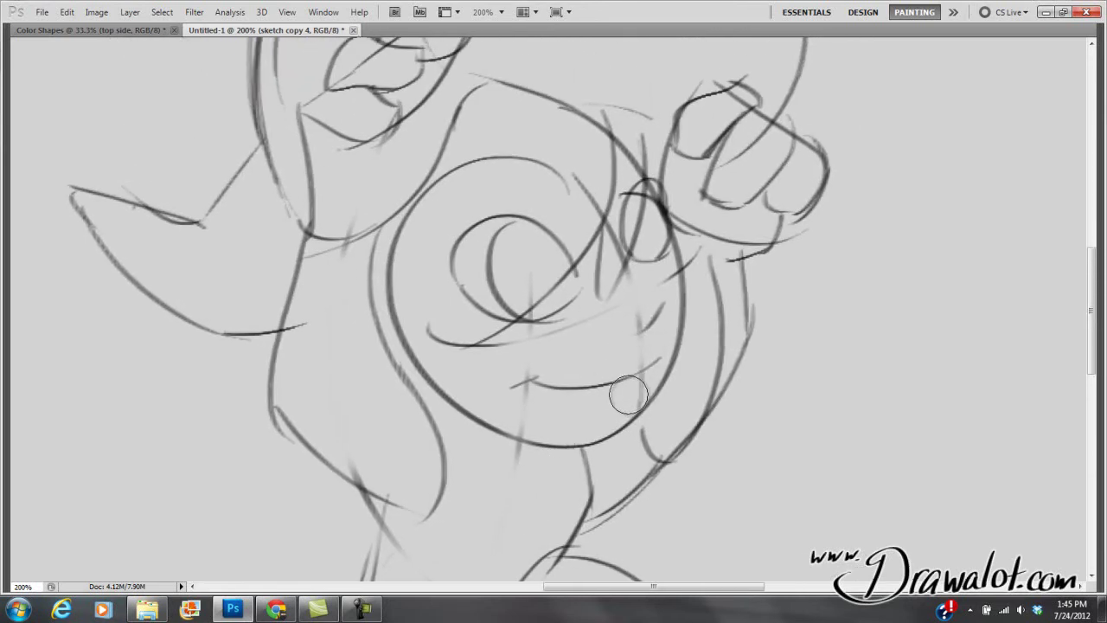
left_click_drag(637, 267, 605, 341)
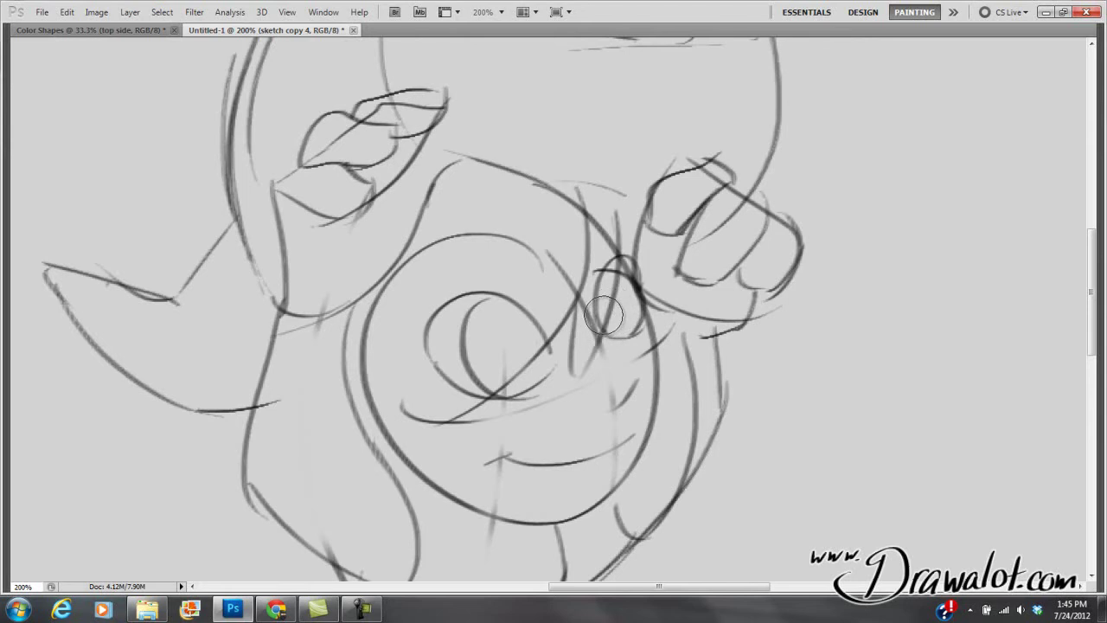
mouse_move(574, 218)
left_mouse_down()
mouse_move(579, 297)
mouse_move(613, 177)
left_mouse_up()
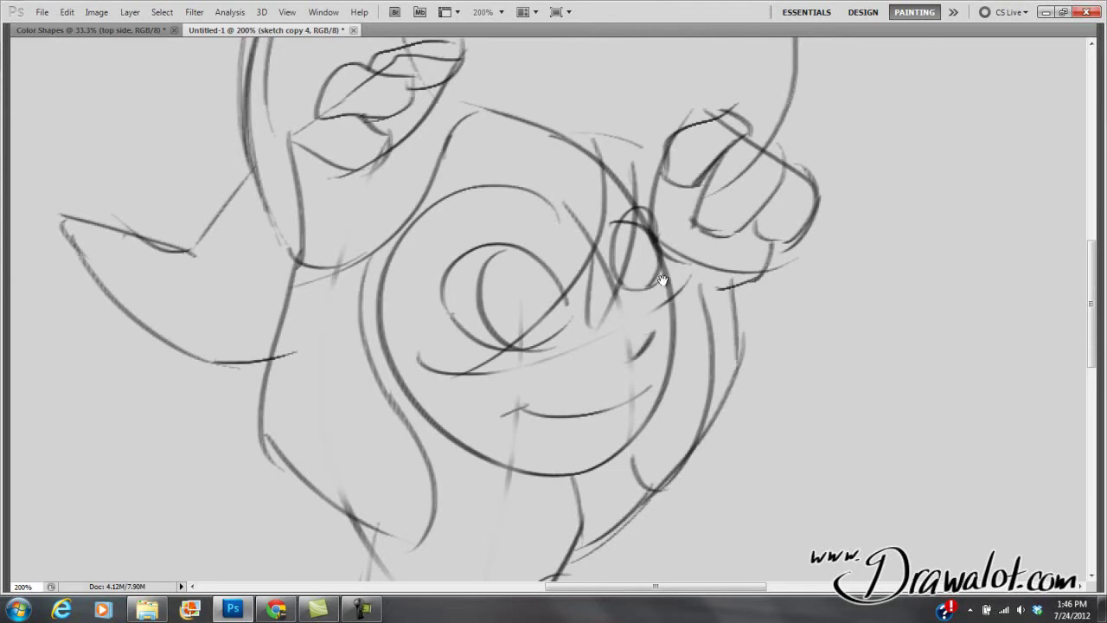
mouse_move(652, 261)
left_mouse_down()
mouse_move(581, 316)
mouse_move(593, 302)
left_mouse_up()
left_click_drag(527, 254, 565, 287)
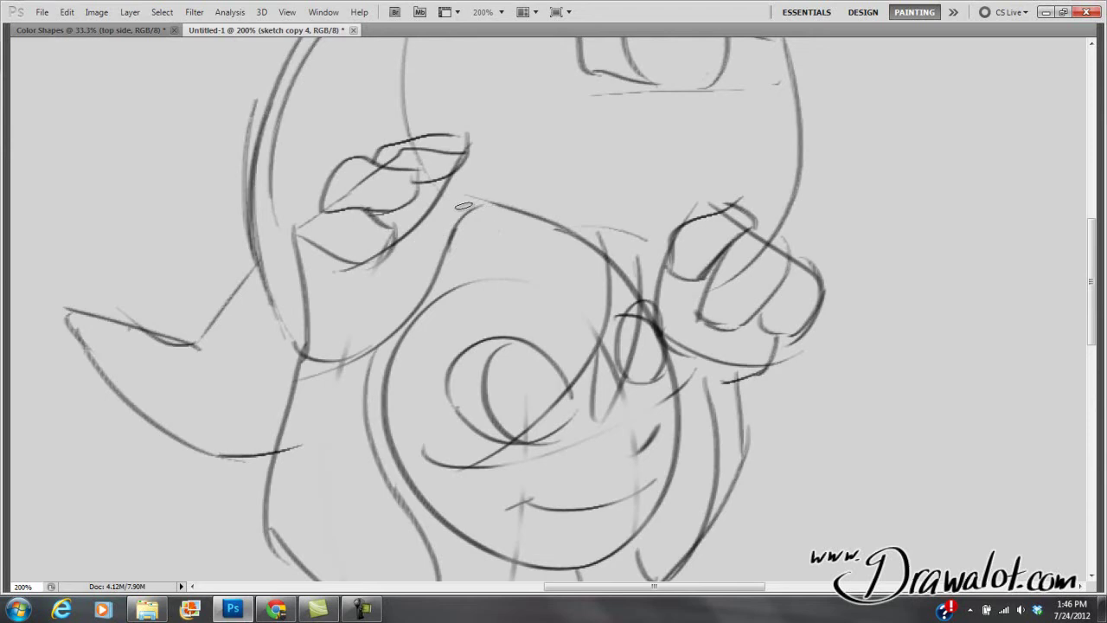
Darken the head outline beside the left fist, then zoom out to 66.7%
mouse_move(454, 235)
left_mouse_down()
mouse_move(464, 200)
mouse_move(431, 223)
mouse_move(480, 206)
mouse_move(497, 229)
mouse_move(397, 335)
mouse_move(469, 244)
mouse_move(450, 274)
left_mouse_up()
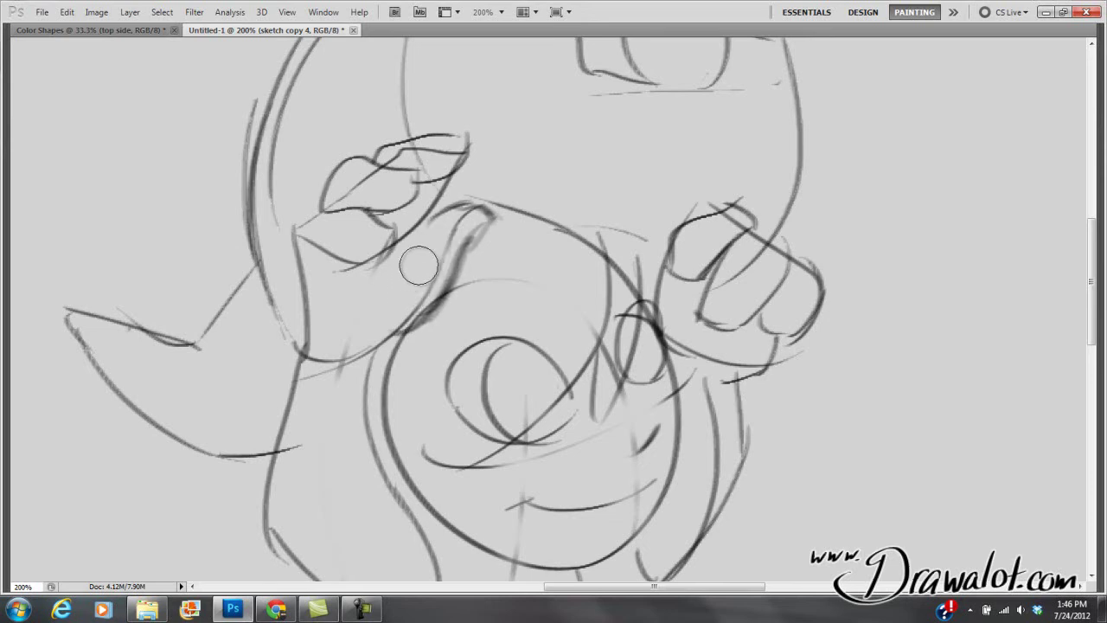
left_click(514, 295, "alt")
left_click(516, 292, "alt")
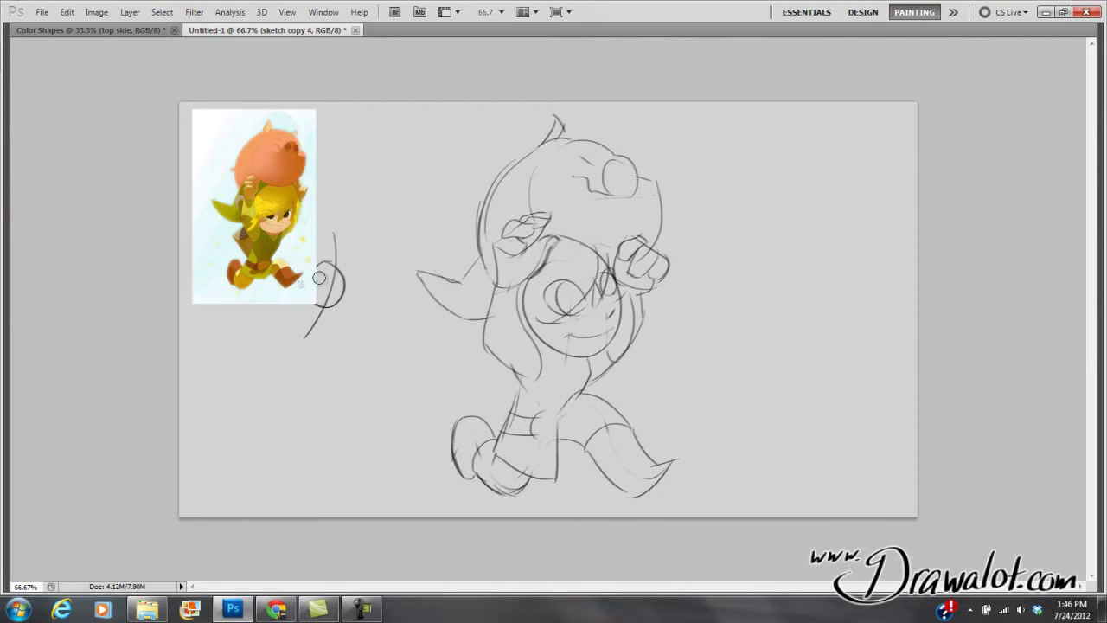
Erase the stray arc beside the reference picture and restore the panels
left_click_drag(330, 260, 344, 290)
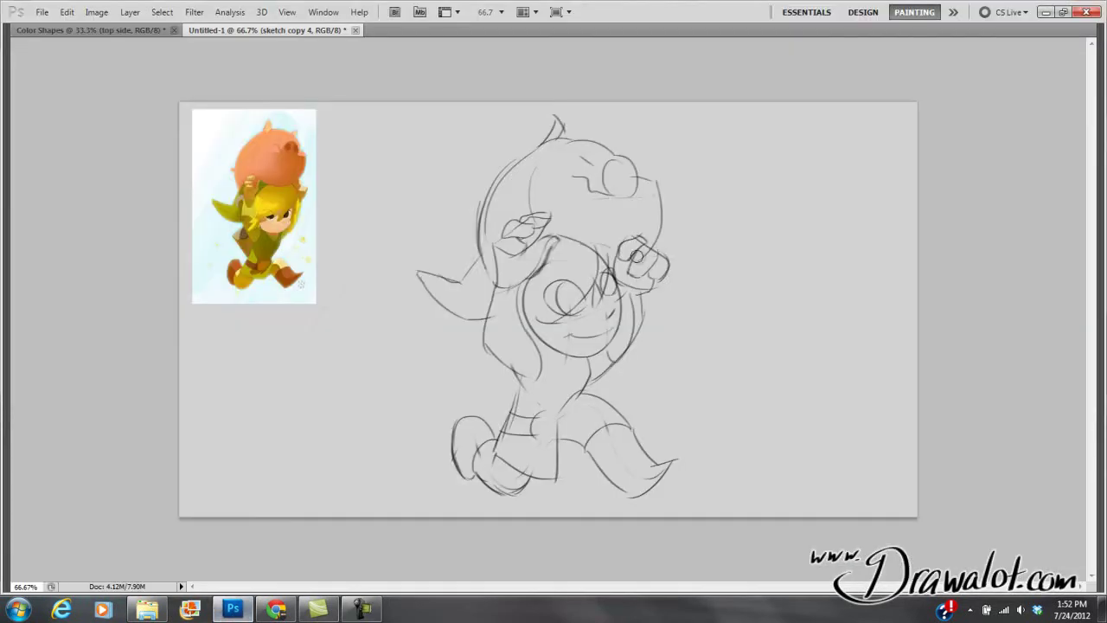
key("Tab")
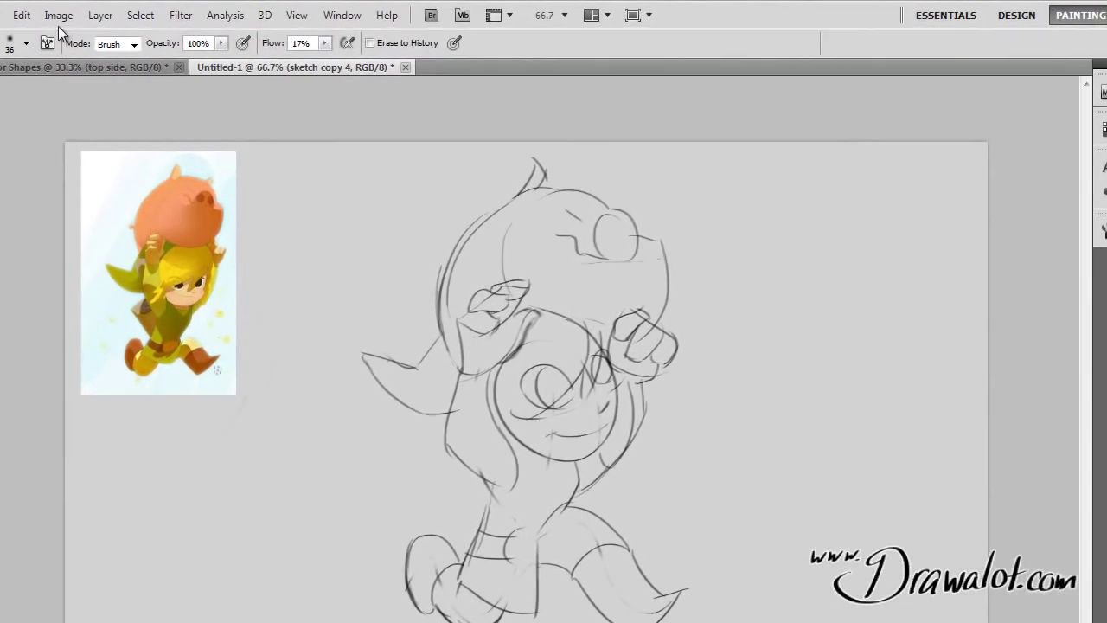
left_click(58, 17)
left_click(62, 17)
Set Image Size resolution to 300 pixels/inch with resampling on
left_click(58, 16)
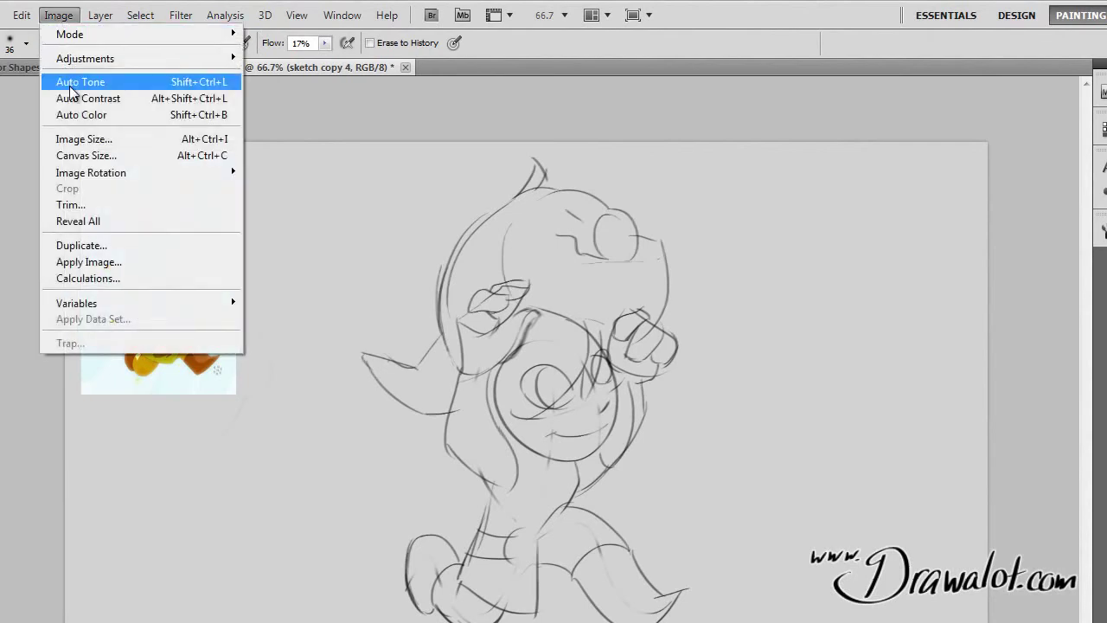
left_click(81, 140)
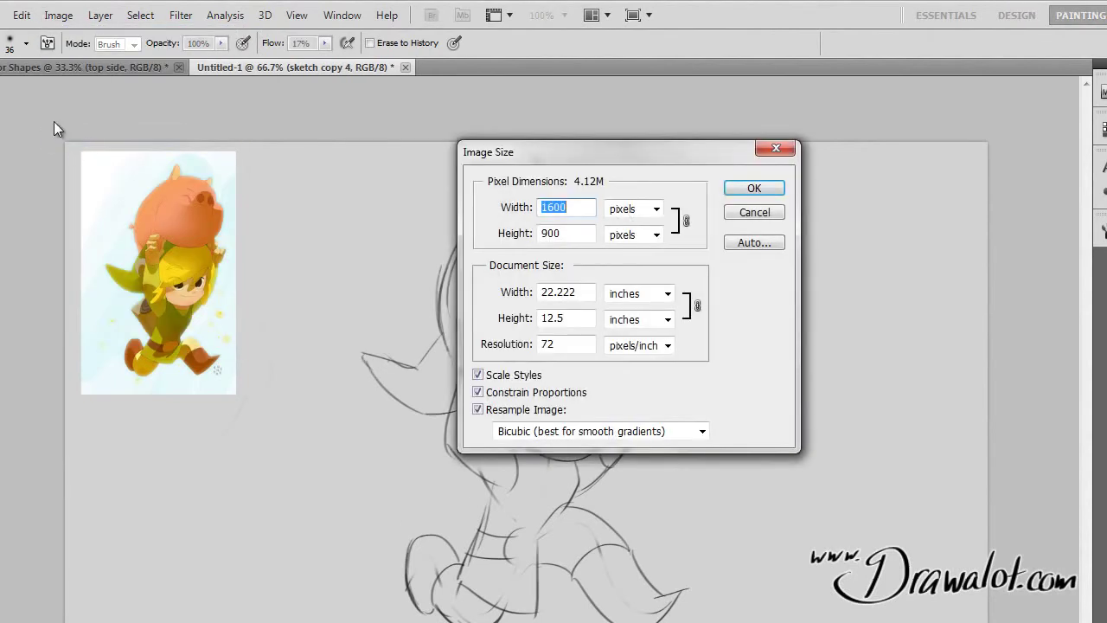
left_click_drag(568, 344, 523, 350)
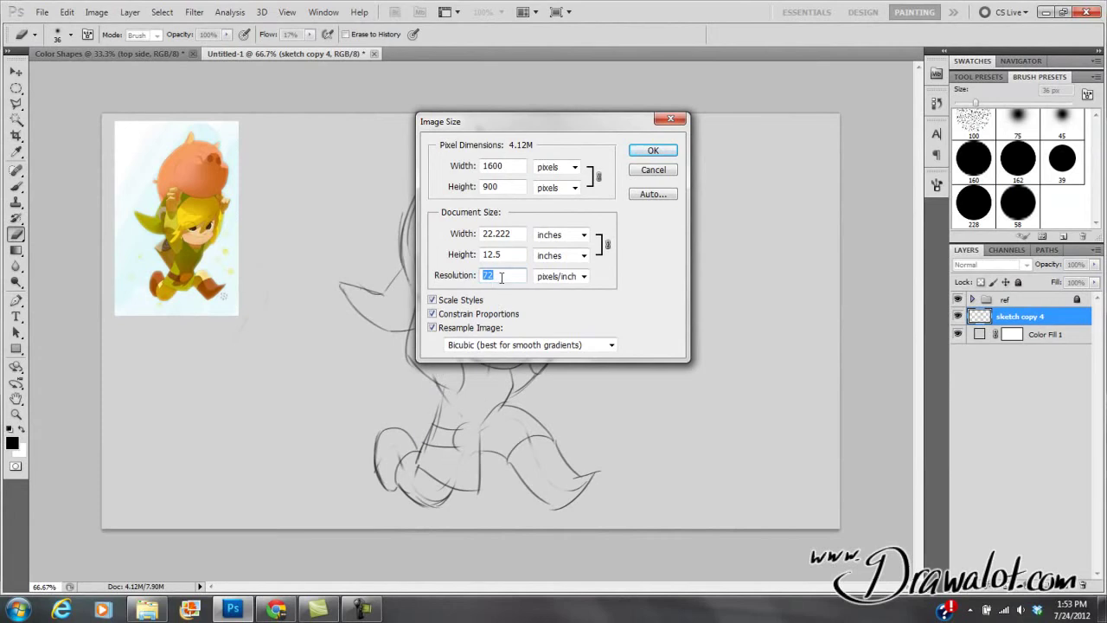
type("300")
left_click(653, 152)
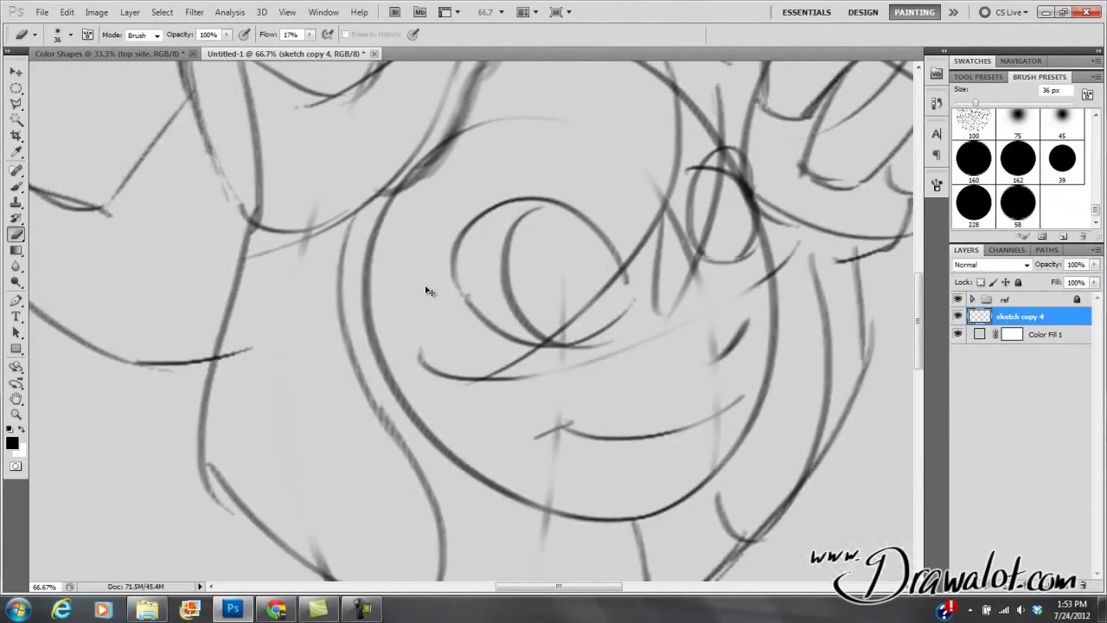
Zoom out and pan to see the whole enlarged sketch
left_click(447, 307, "alt")
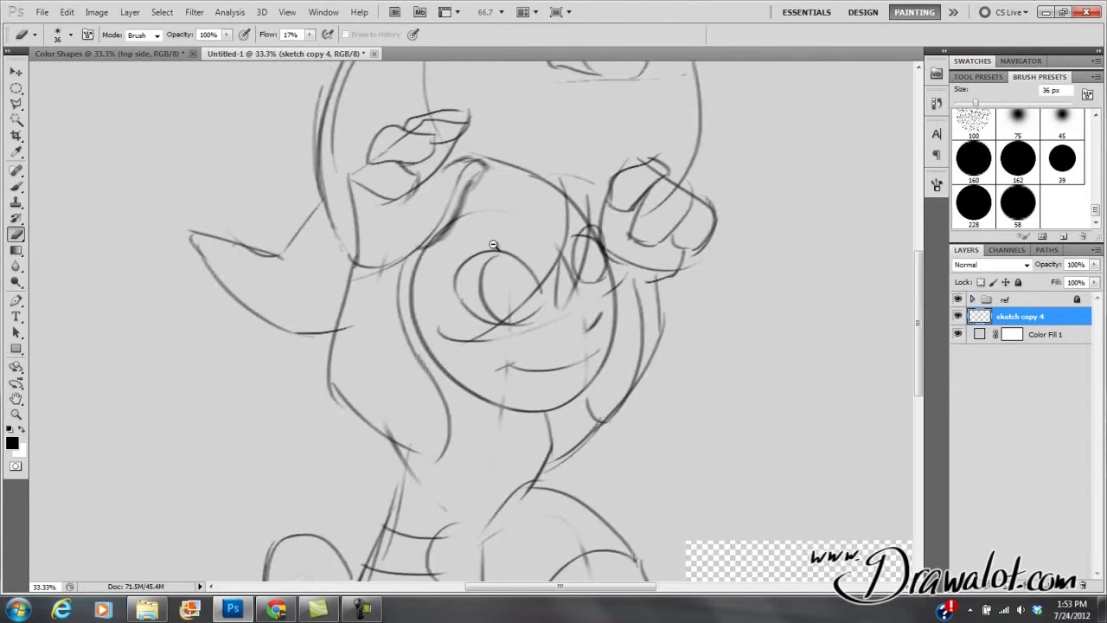
left_click(492, 269, "alt")
left_click(492, 269, "alt")
mouse_move(465, 296)
left_mouse_down()
mouse_move(423, 390)
mouse_move(455, 261)
mouse_move(434, 274)
left_mouse_up()
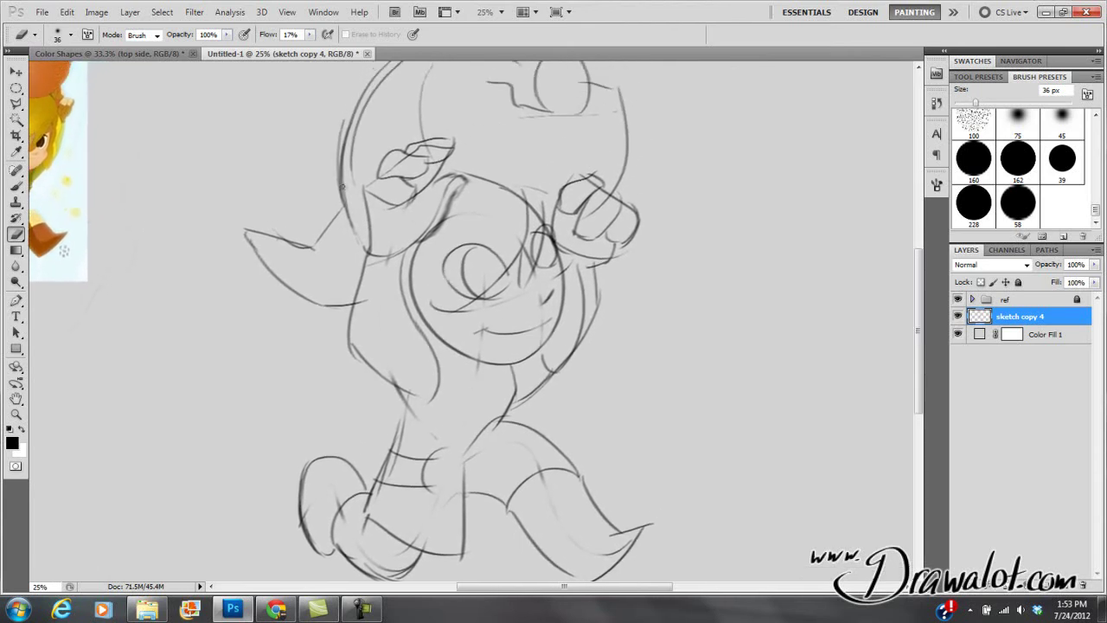
left_click(97, 12)
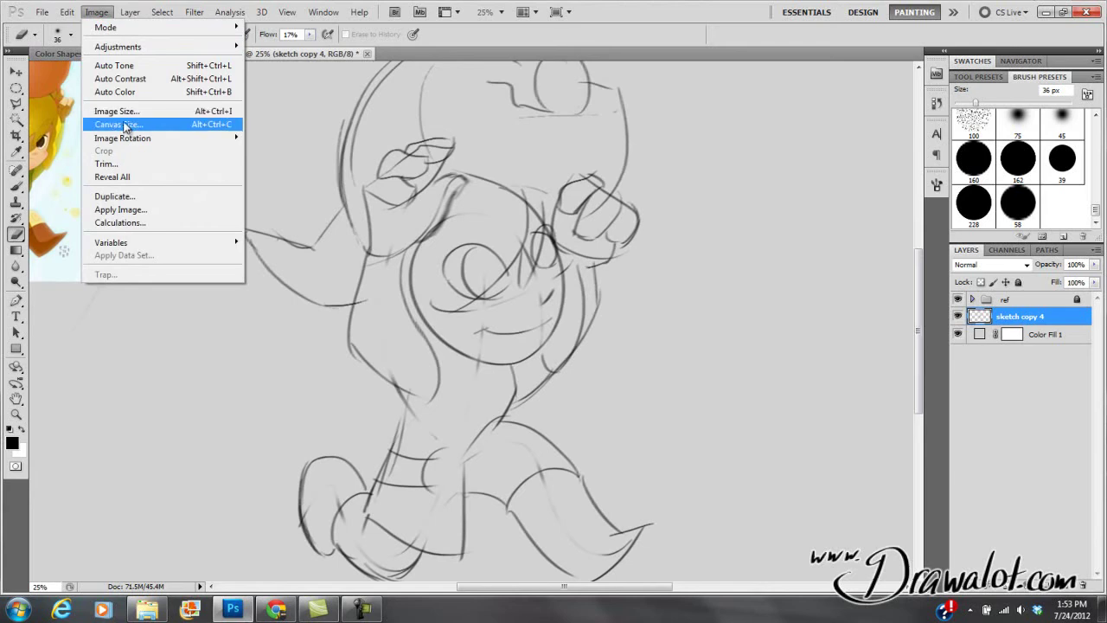
Confirm Image Size at 300 ppi, 6667×3750 px, constrained, then zoom out to 12.5%
left_click(120, 112)
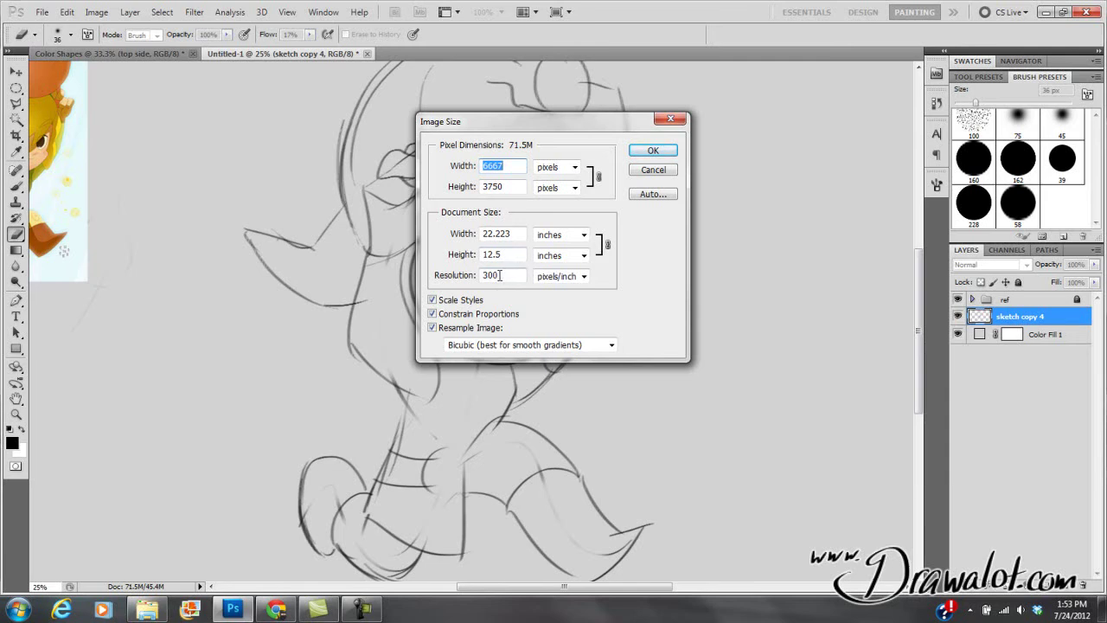
left_click_drag(501, 277, 475, 276)
mouse_move(510, 166)
left_mouse_down()
mouse_move(482, 173)
mouse_move(481, 187)
left_mouse_up()
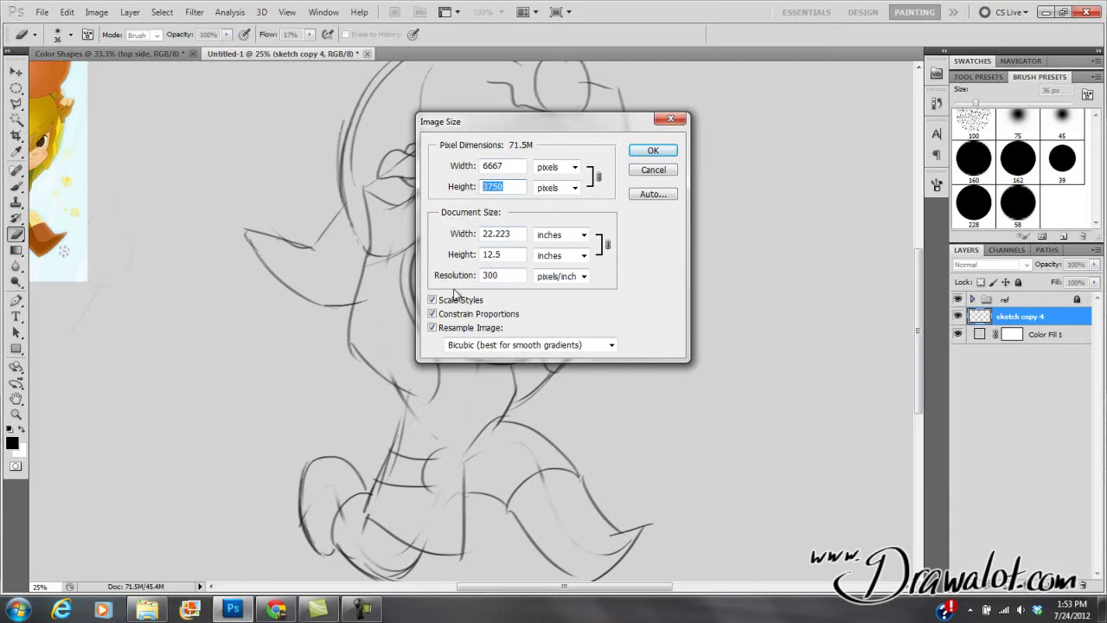
left_click(433, 315)
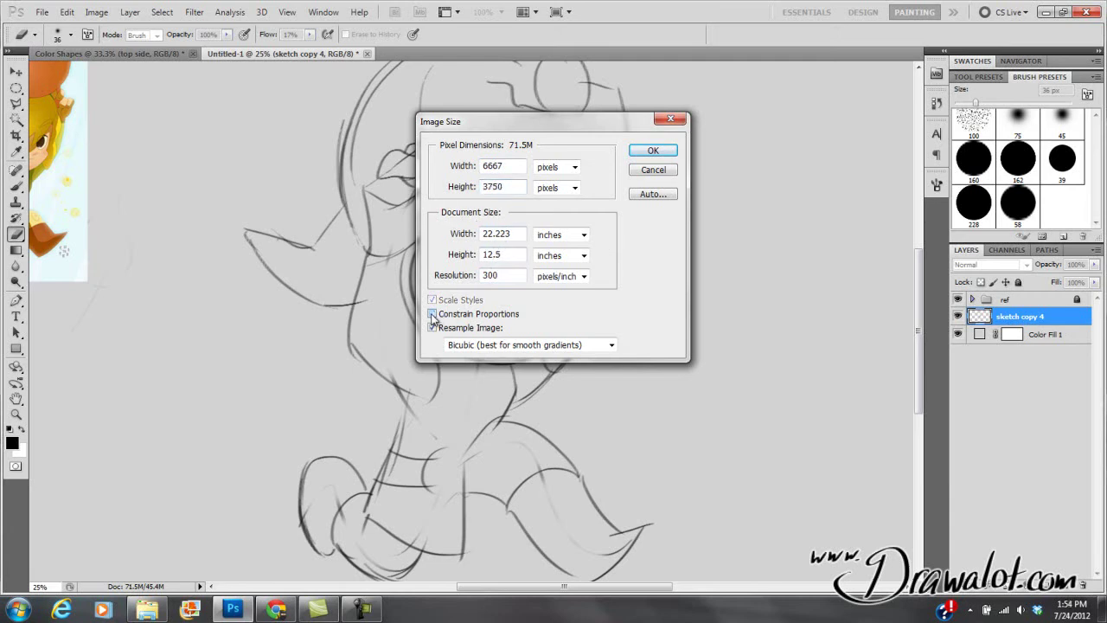
left_click(432, 315)
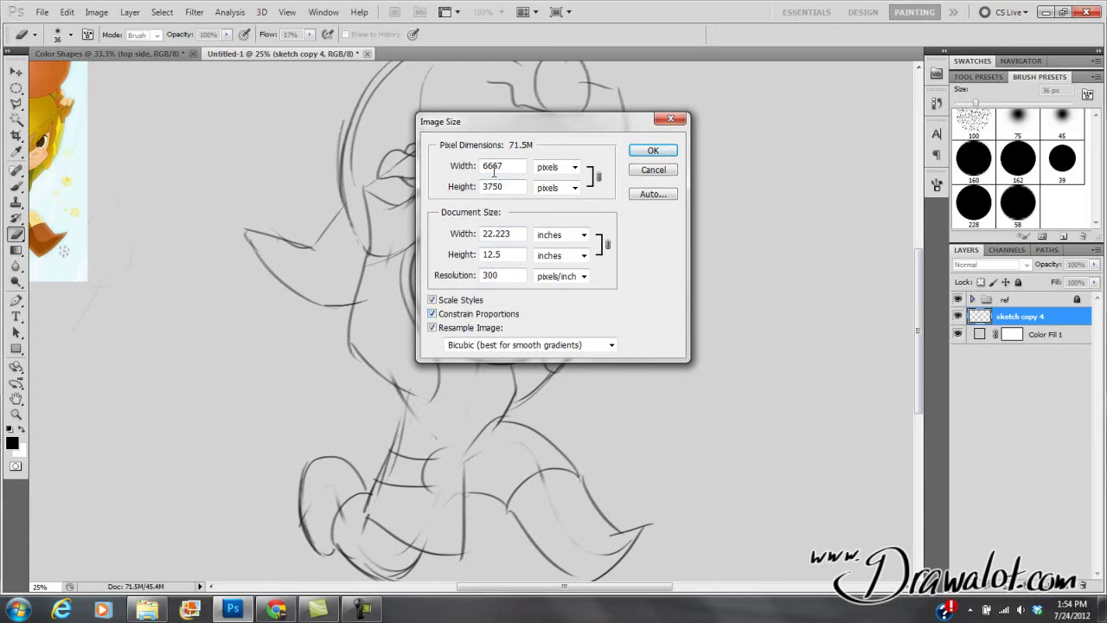
key("Tab")
left_click(432, 325)
left_click(654, 151)
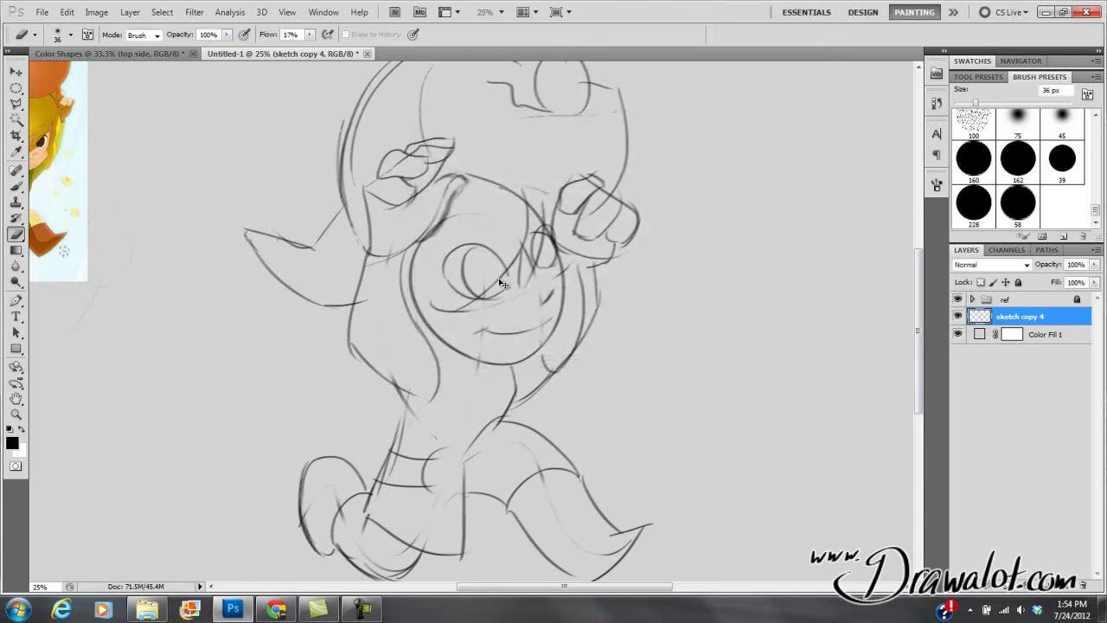
key("ctrl+minus")
key("ctrl+minus")
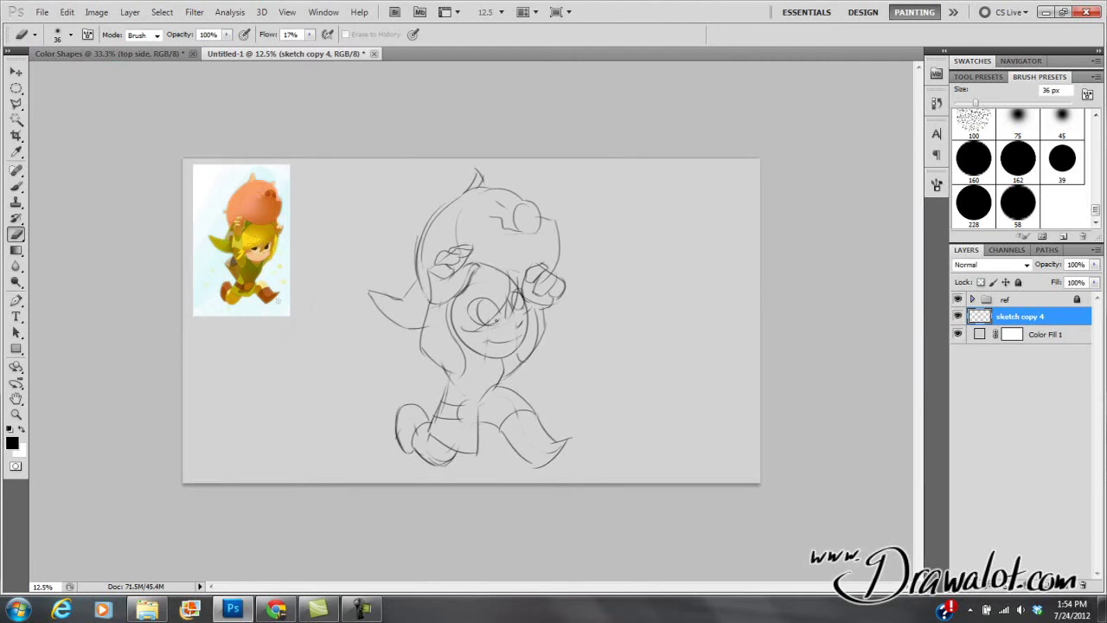
Set canvas height to 18 inches, anchored bottom-centre in Canvas Size
left_click(96, 12)
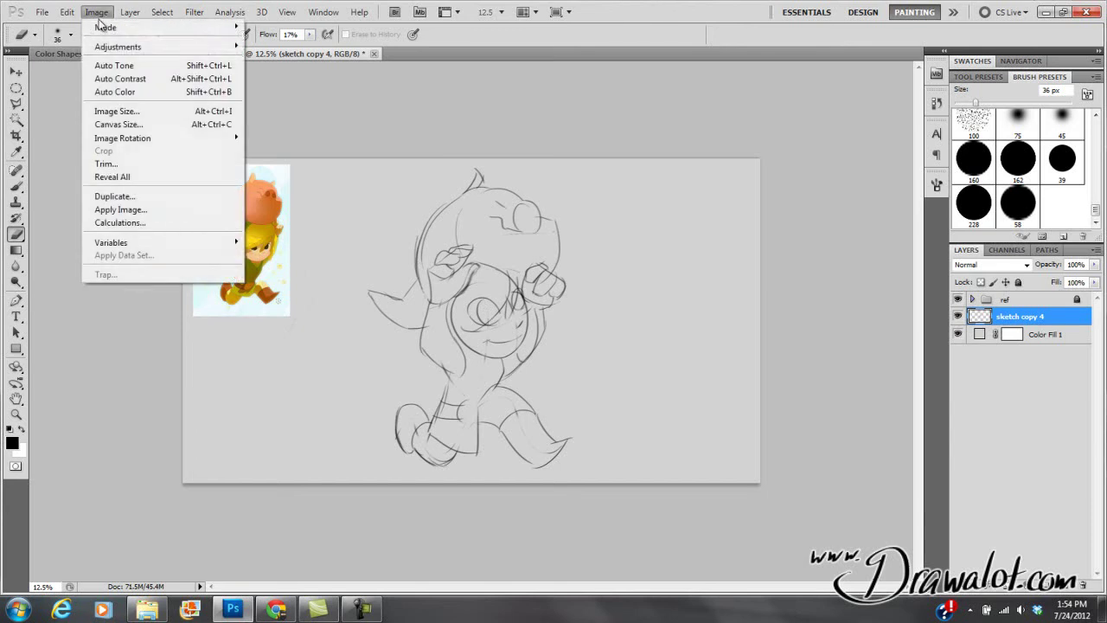
left_click(113, 126)
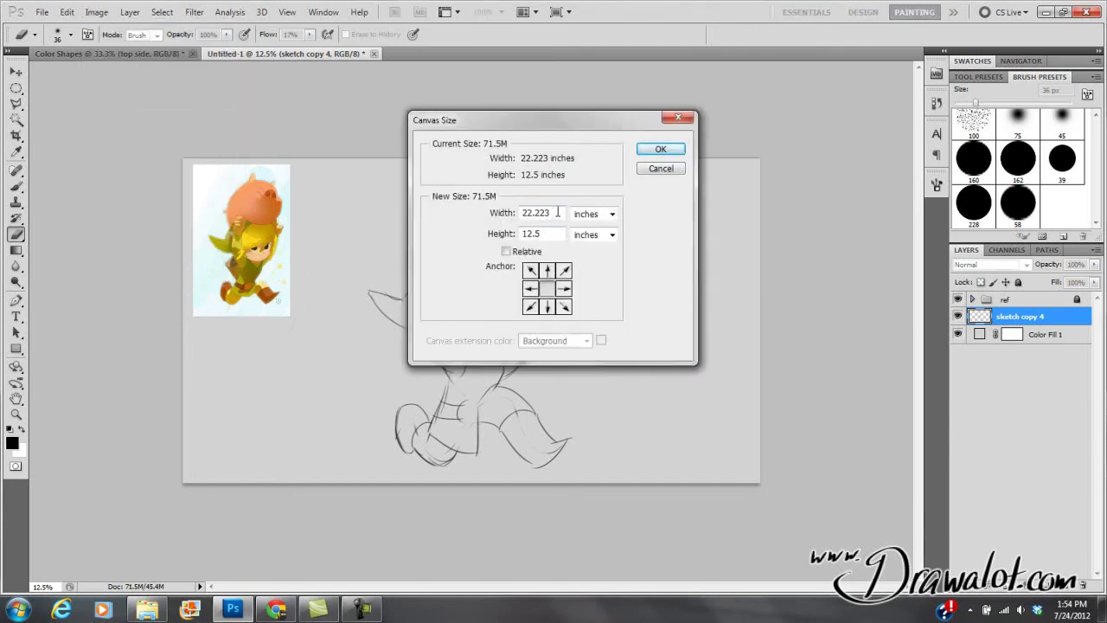
left_click_drag(558, 213, 508, 215)
left_click(547, 272)
left_click(546, 288)
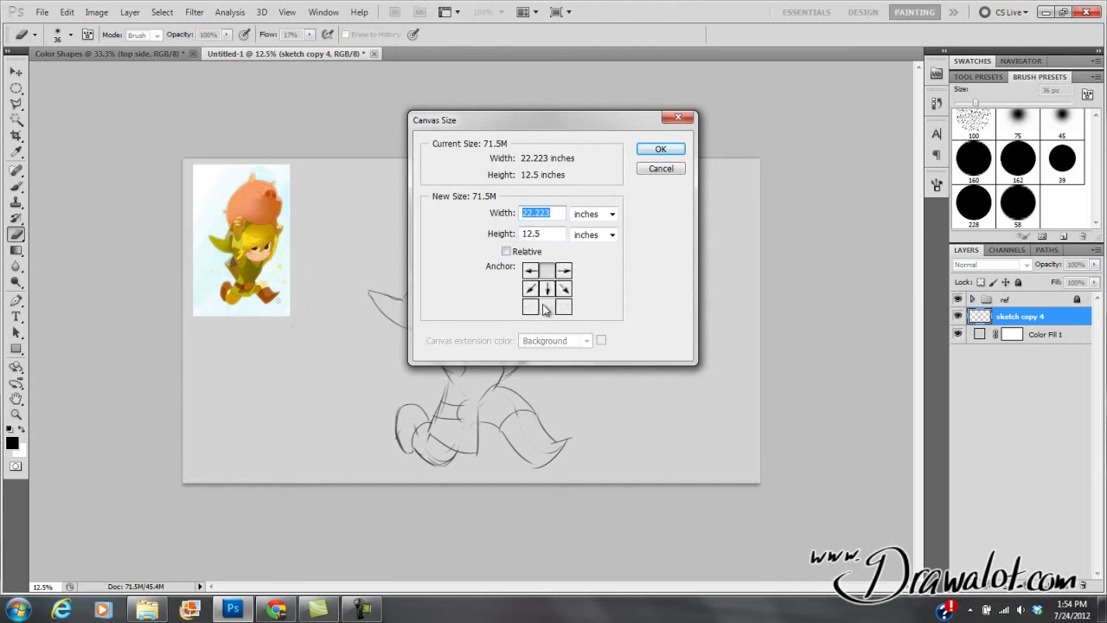
left_click(547, 306)
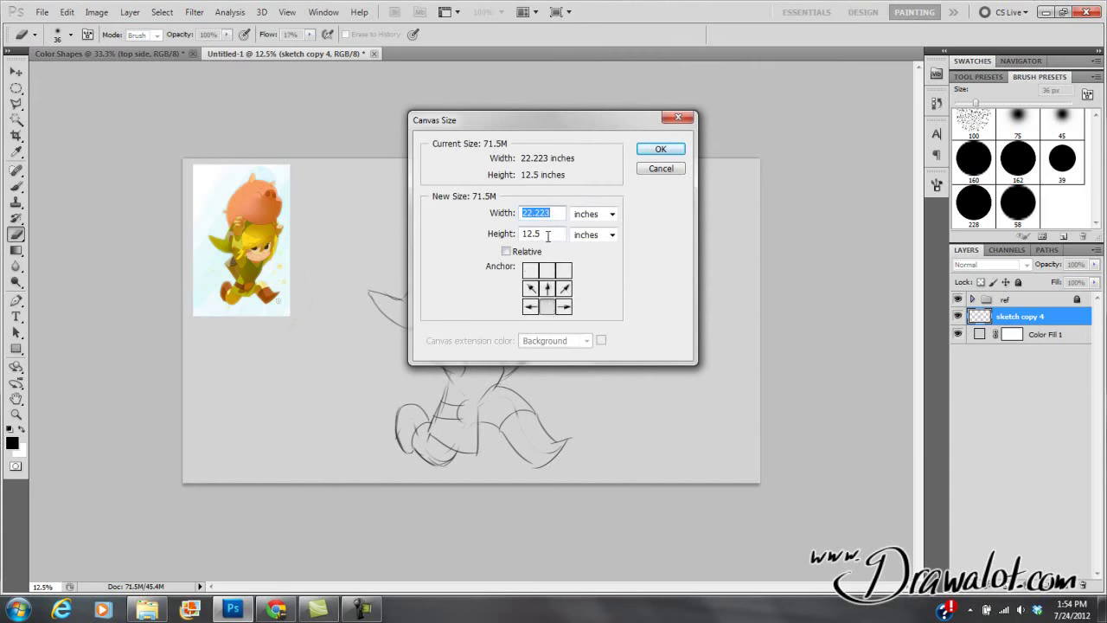
left_click_drag(547, 236, 512, 240)
type("18")
left_click(649, 154)
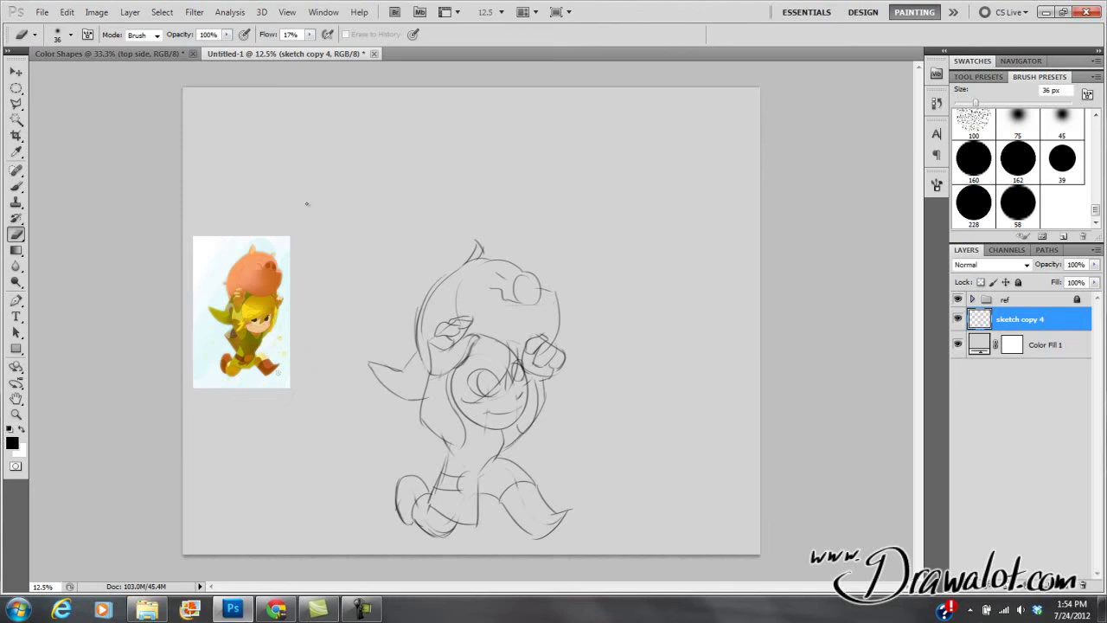
Check the canvas at 22.223 × 18 inches and close Canvas Size unchanged
left_click(96, 12)
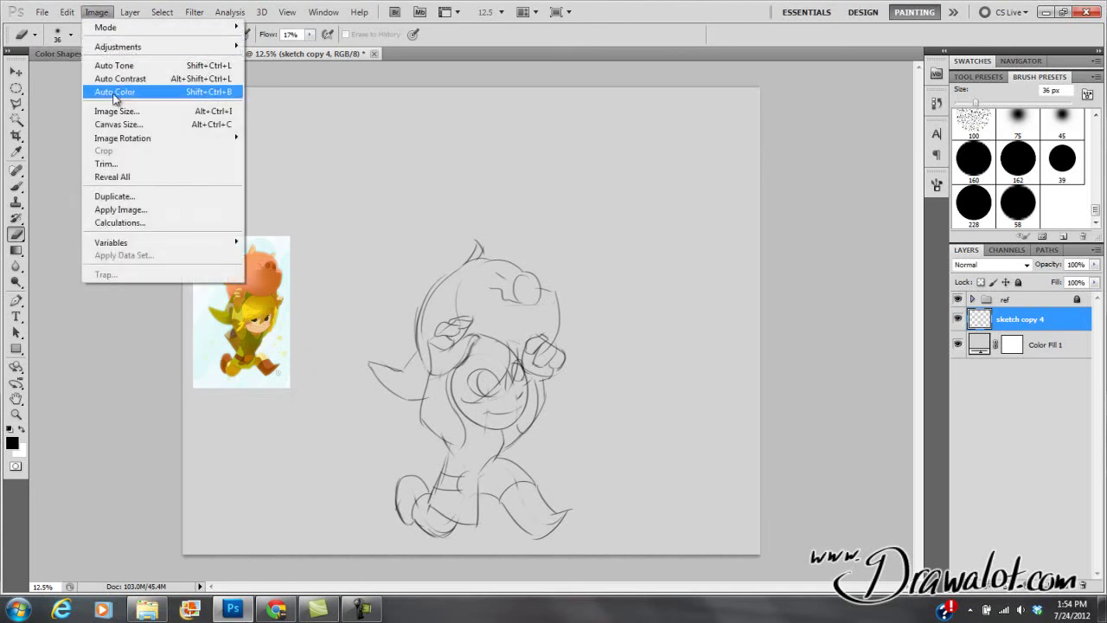
left_click(123, 127)
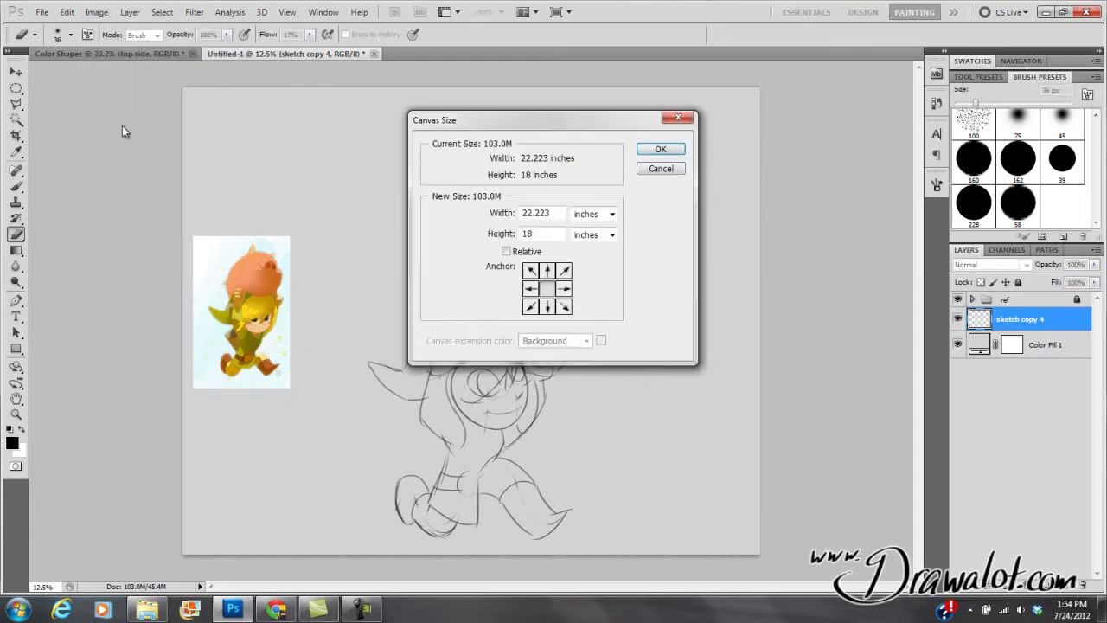
left_click(662, 168)
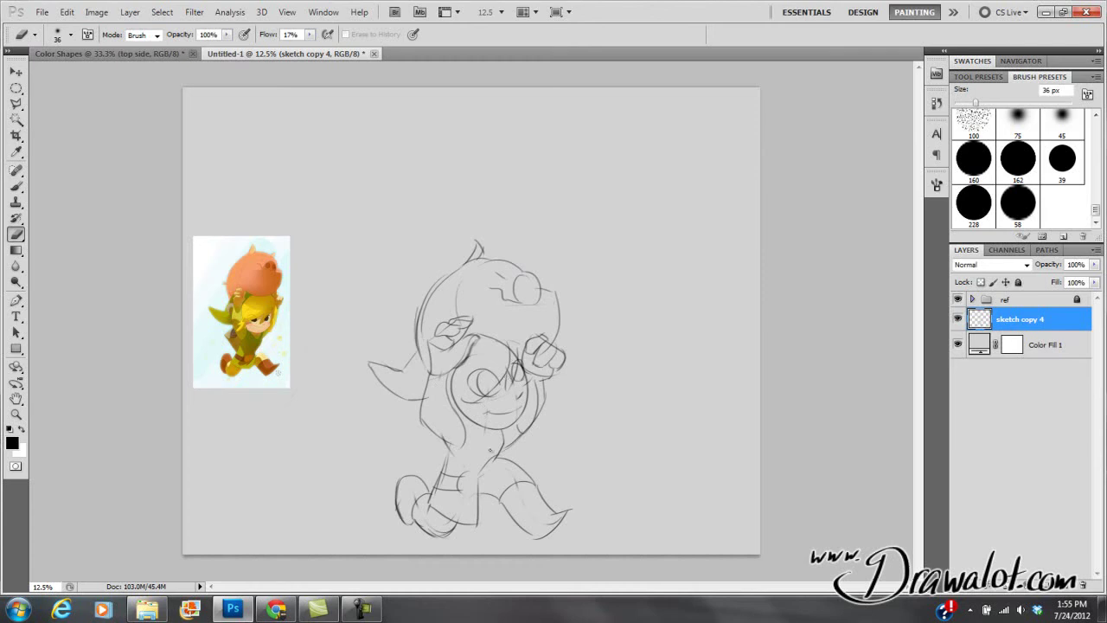
left_click(15, 137)
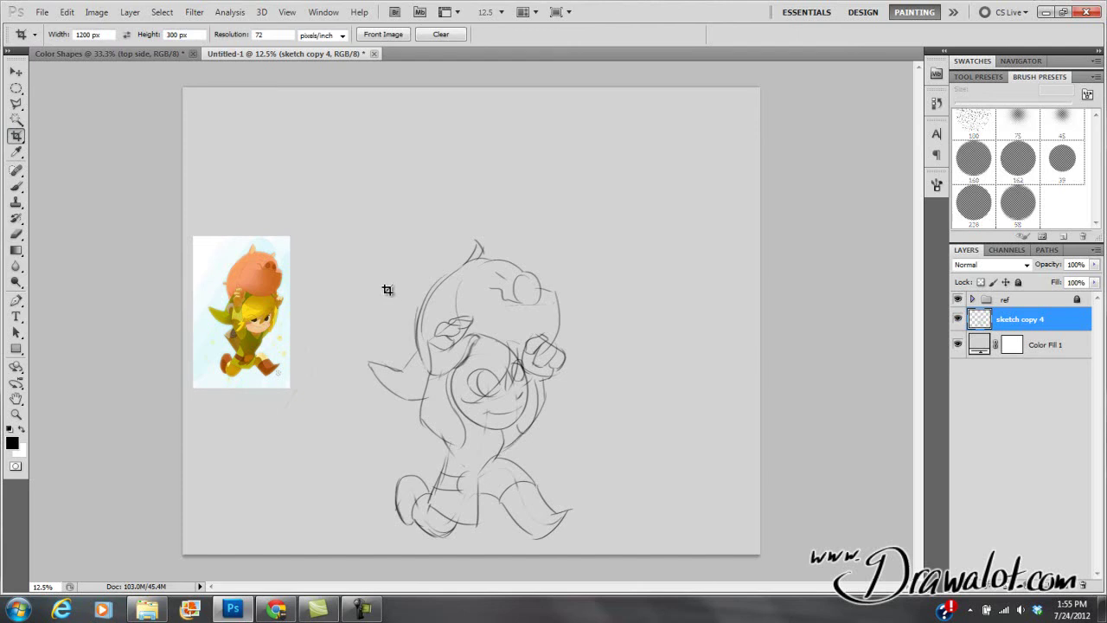
left_click_drag(388, 306, 580, 450)
right_click(542, 345)
left_click(571, 366)
left_click_drag(112, 35, 75, 35)
key("BackSpace")
left_click_drag(191, 35, 170, 35)
key("BackSpace")
type("3")
key("BackSpace")
key("BackSpace")
key("BackSpace")
left_click_drag(402, 305, 565, 443)
right_click(505, 363)
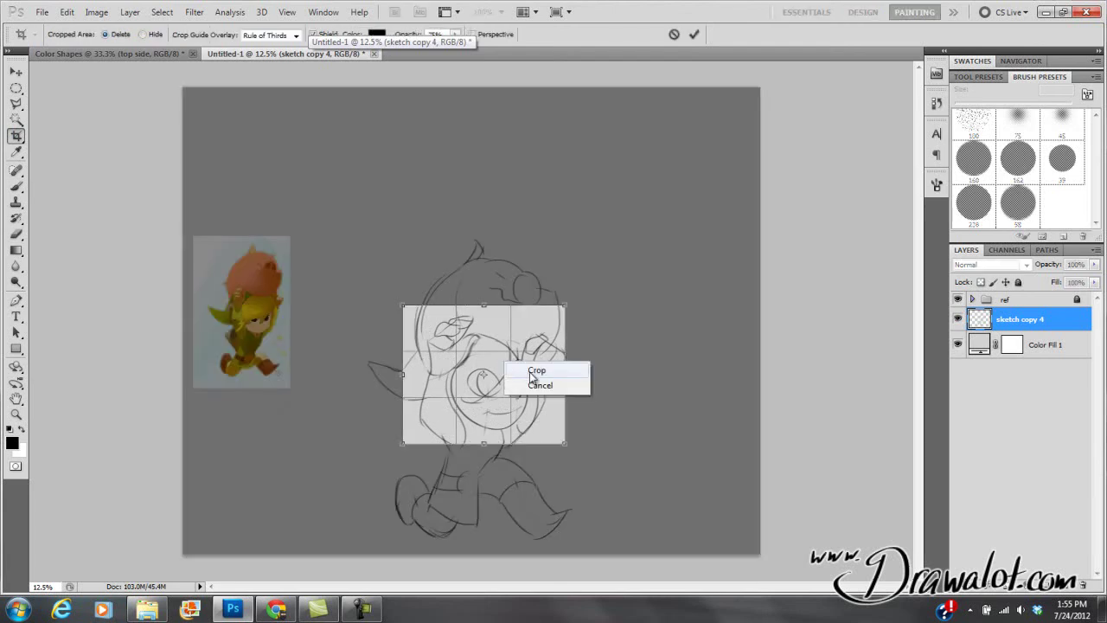
left_click(534, 370)
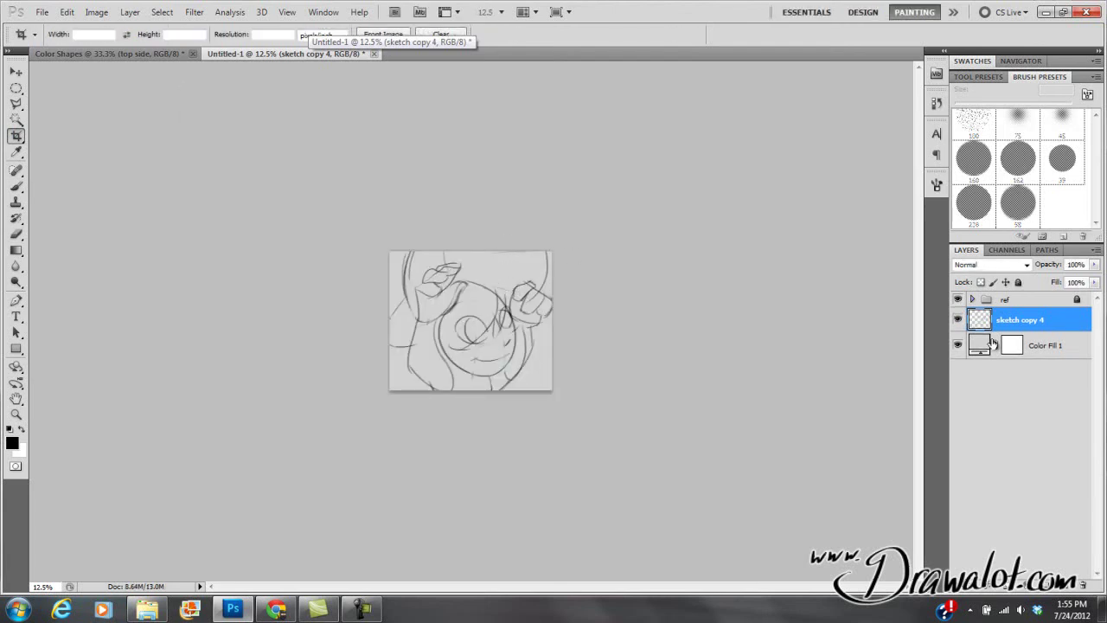
key("v")
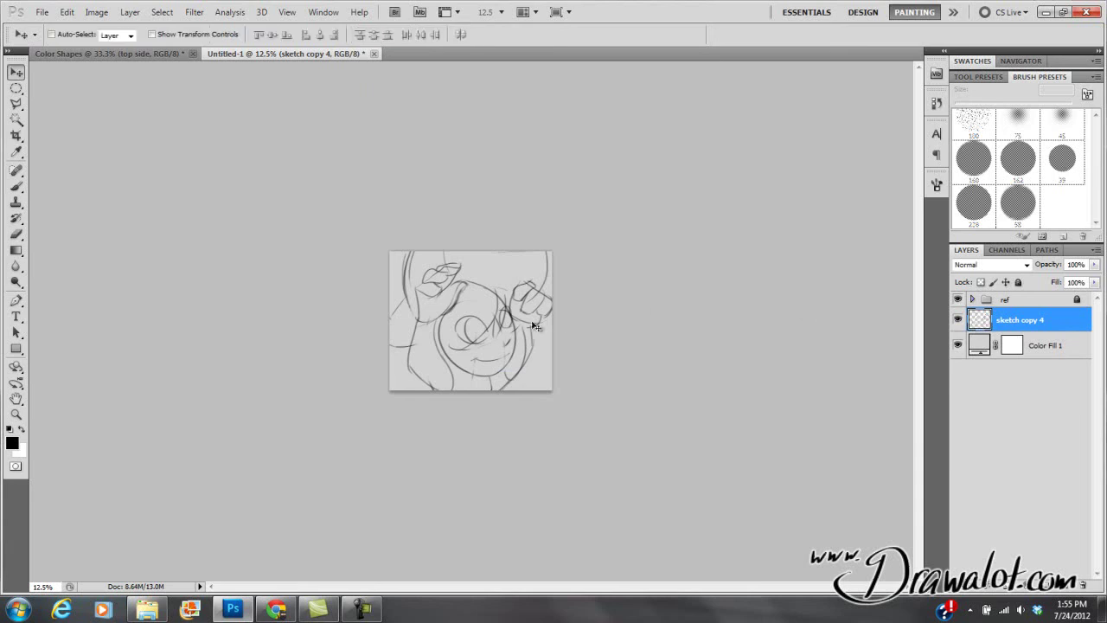
mouse_move(481, 346)
left_mouse_down()
mouse_move(546, 353)
mouse_move(495, 308)
mouse_move(507, 303)
left_mouse_up()
key("ctrl+alt+z")
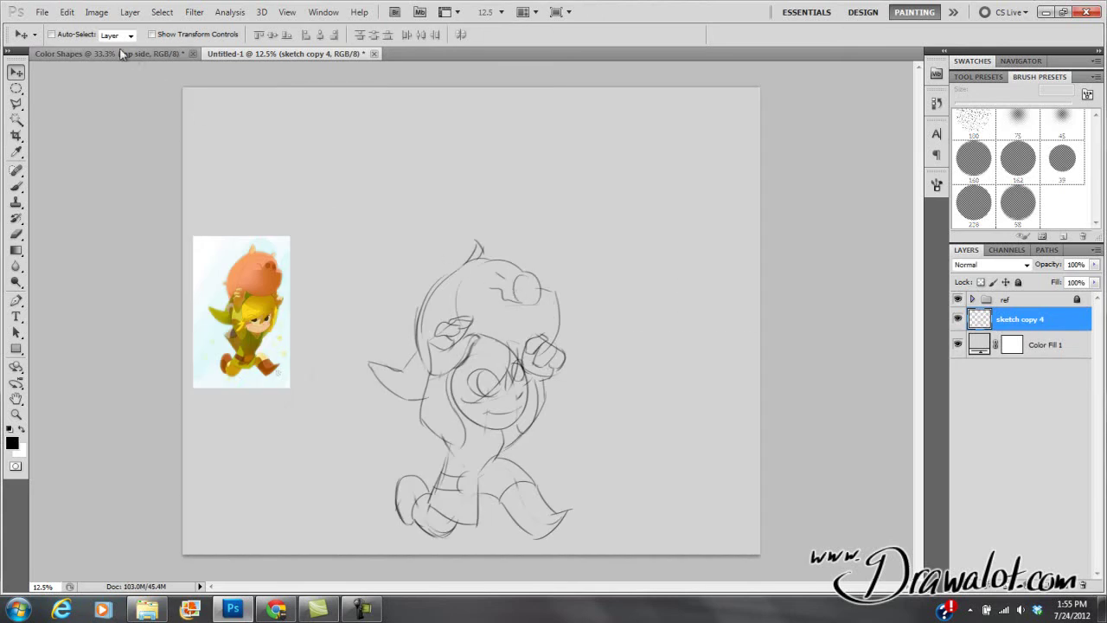
Clip the canvas to 5 × 5 inches anchored bottom-centre, moving the sketch to frame the face
left_click(96, 12)
left_click(106, 124)
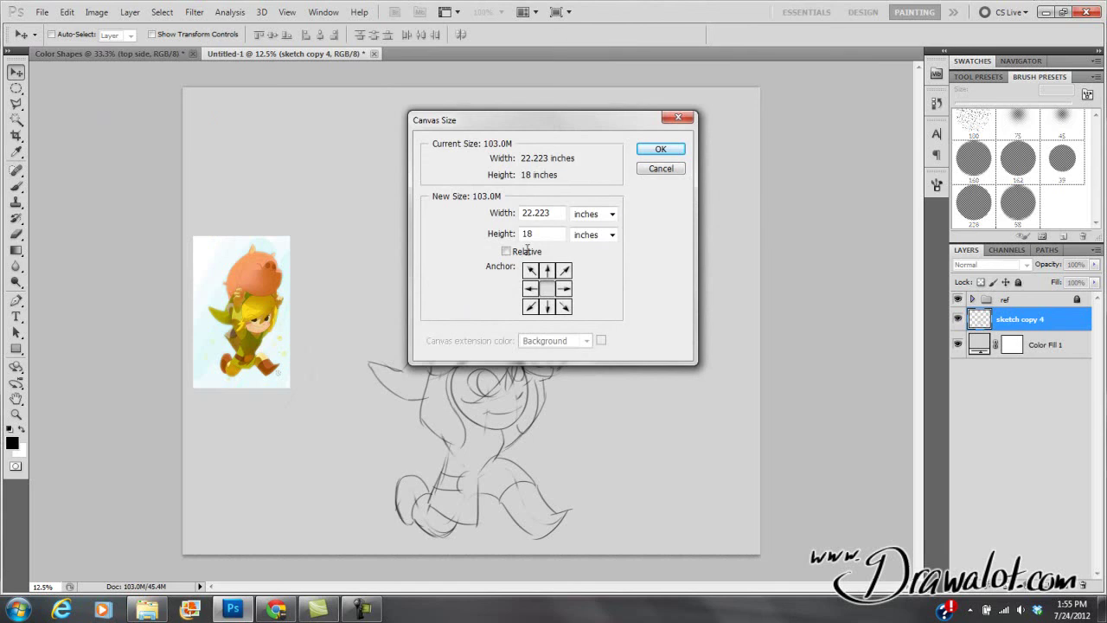
mouse_move(545, 215)
left_mouse_down()
mouse_move(510, 216)
mouse_move(509, 234)
left_mouse_up()
type("55")
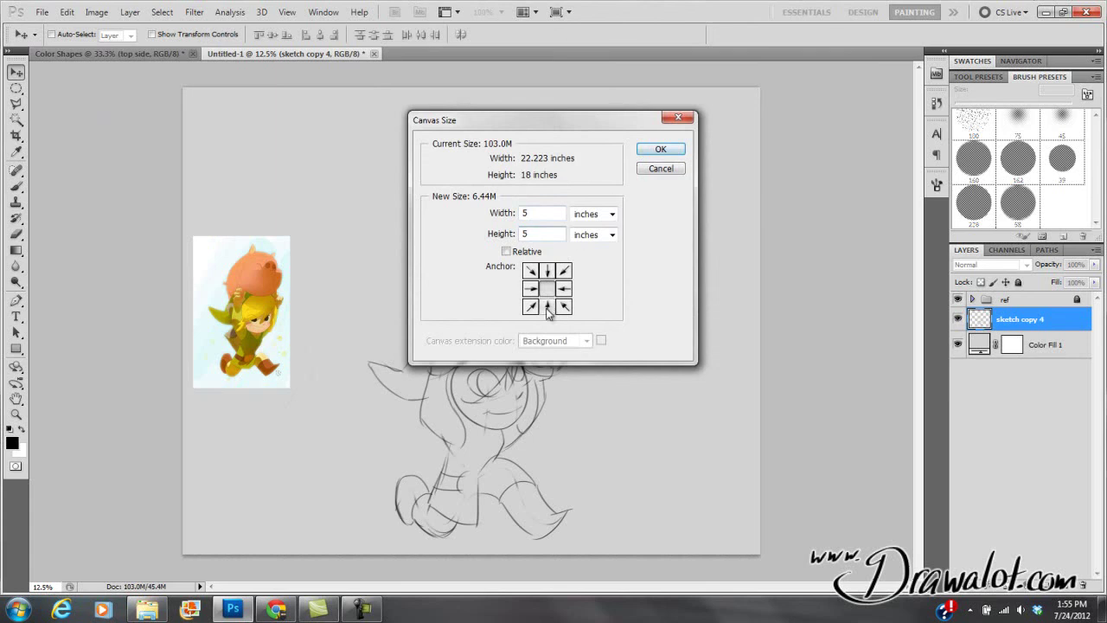
left_click(548, 306)
left_click(661, 152)
left_click(521, 232)
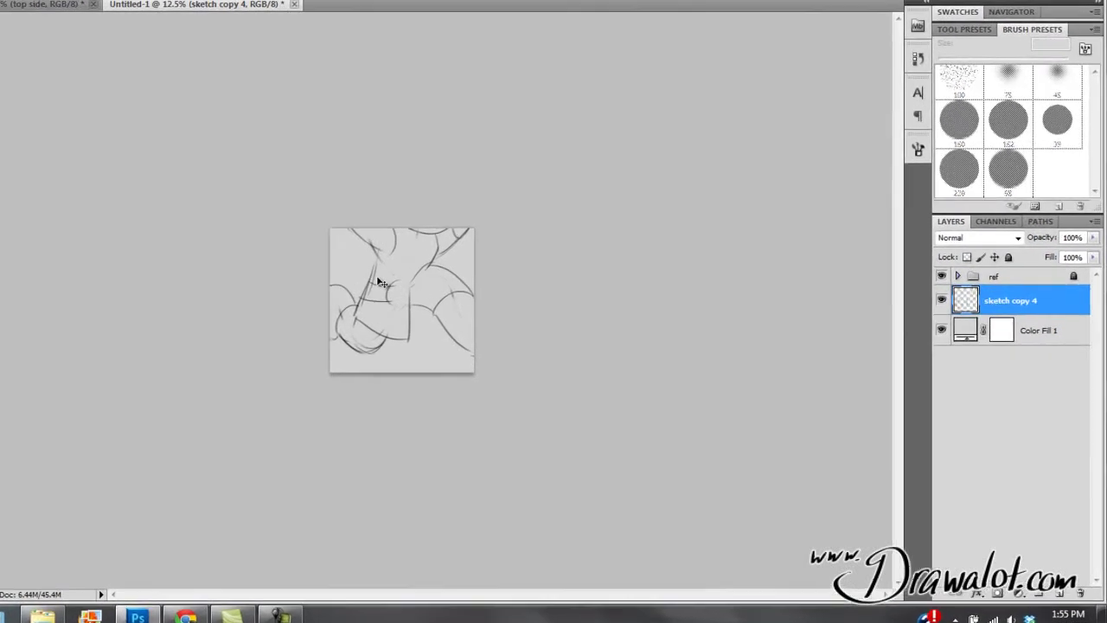
mouse_move(380, 282)
left_mouse_down()
mouse_move(344, 310)
mouse_move(332, 200)
mouse_move(354, 260)
mouse_move(311, 146)
mouse_move(349, 260)
mouse_move(372, 254)
mouse_move(329, 199)
mouse_move(311, 207)
mouse_move(277, 288)
mouse_move(350, 184)
mouse_move(263, 173)
mouse_move(183, 243)
mouse_move(289, 180)
mouse_move(280, 329)
mouse_move(259, 306)
mouse_move(279, 298)
left_mouse_up()
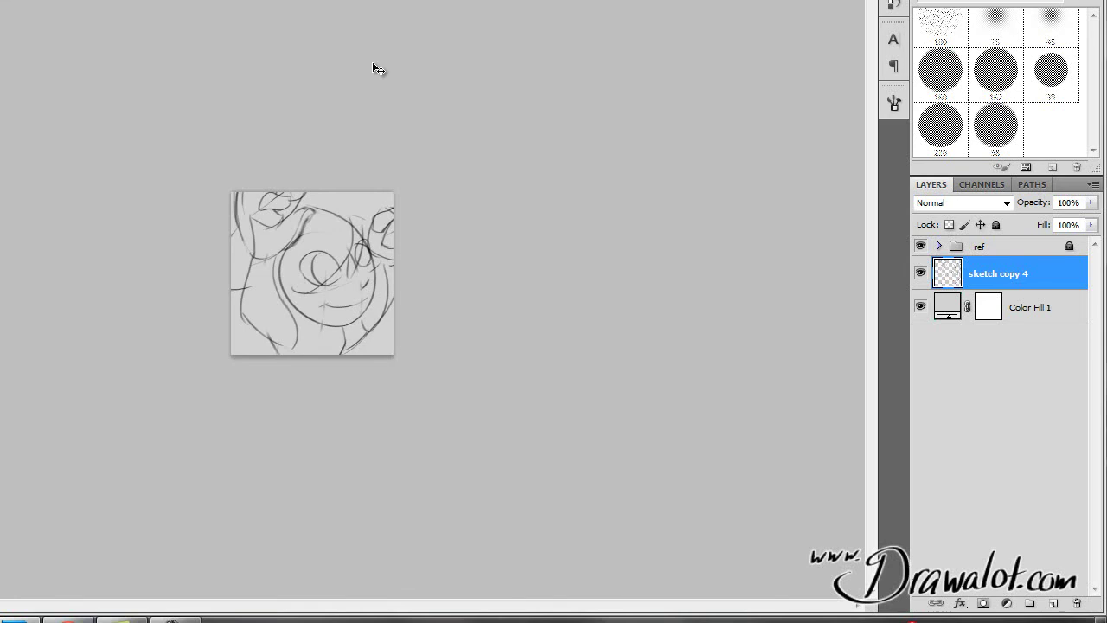
left_click(330, 257)
left_click(331, 261)
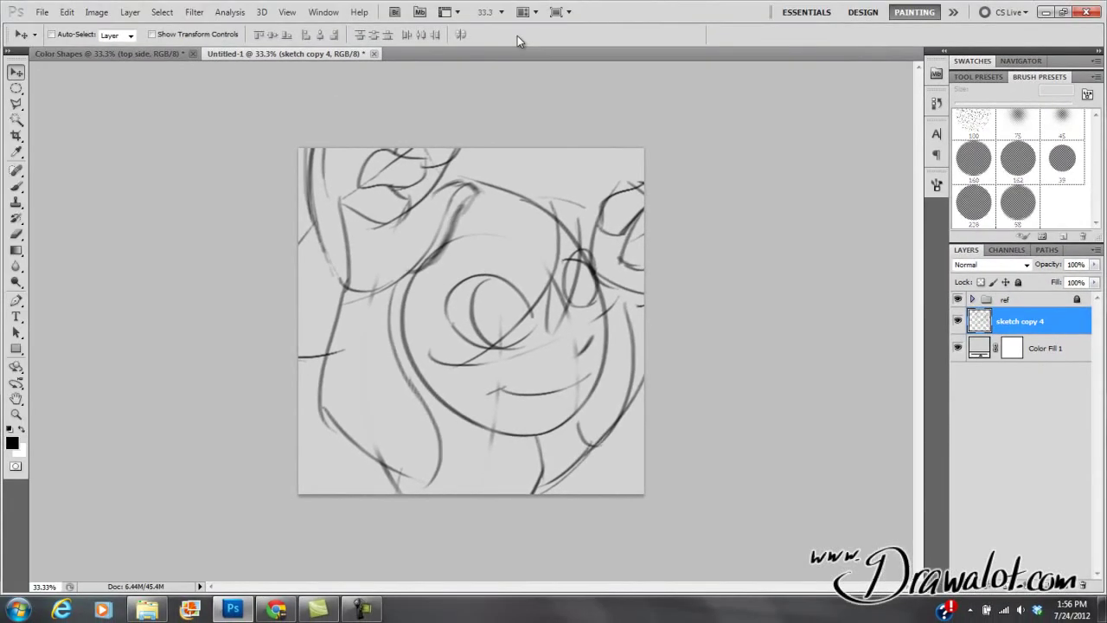
key("ctrl+alt+i")
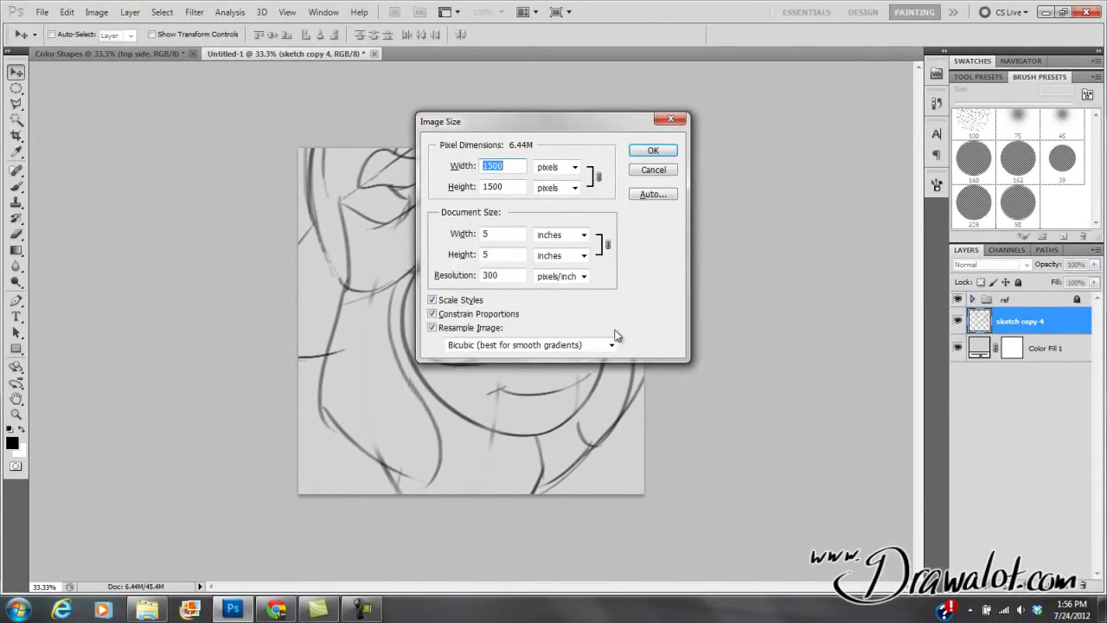
left_click(649, 173)
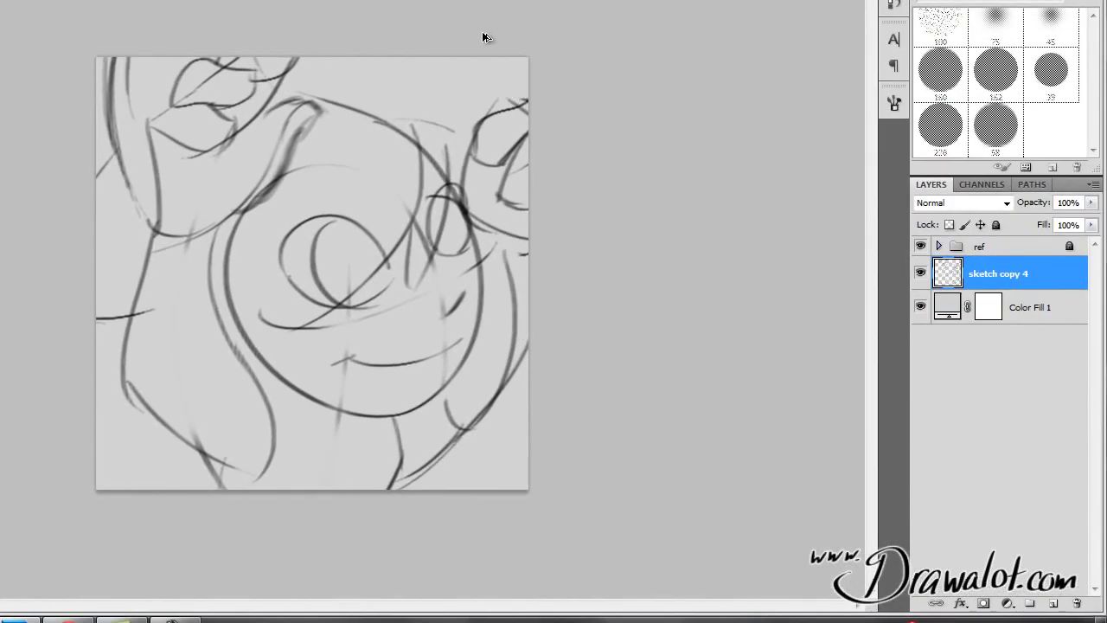
key("ctrl+alt+c")
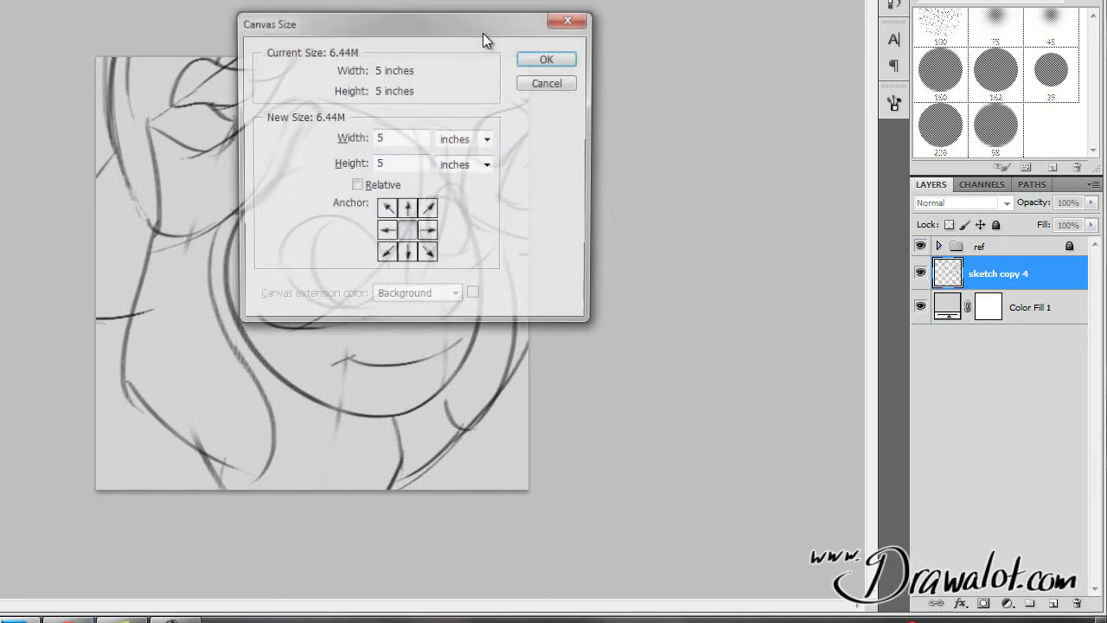
left_click(547, 80)
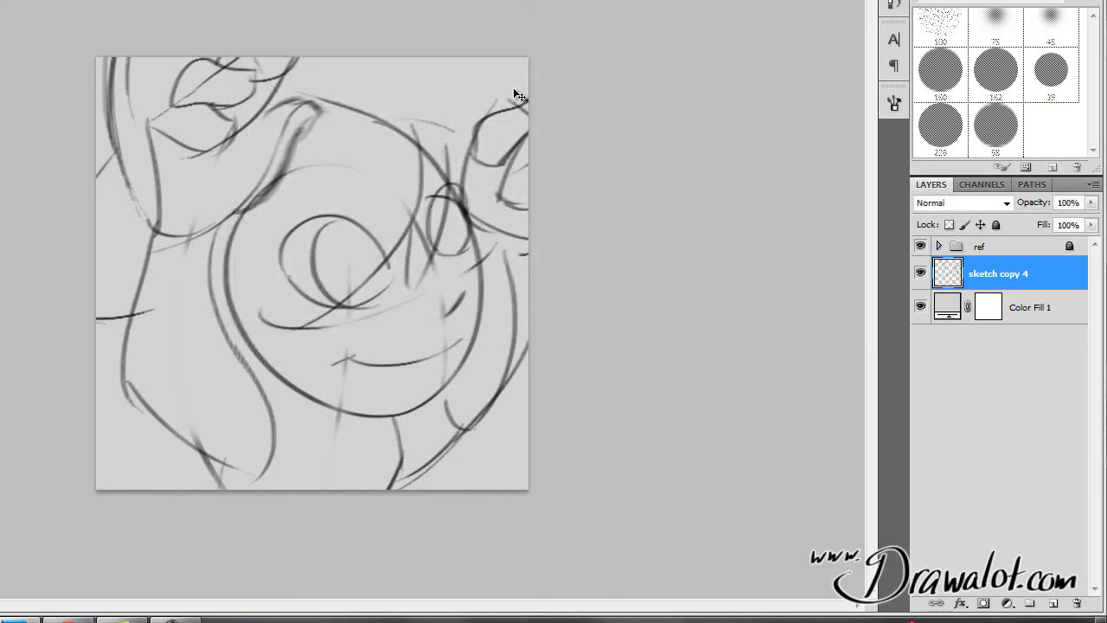